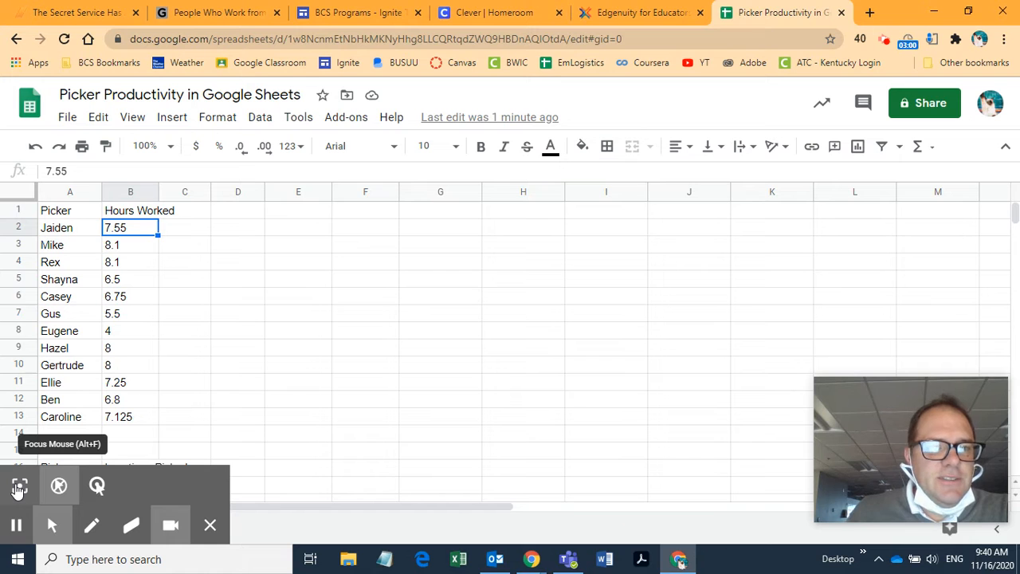
- Examine the Hours Worked, Locations Picked and Units Picked tables and the pickers listed in each
left_click(19, 485)
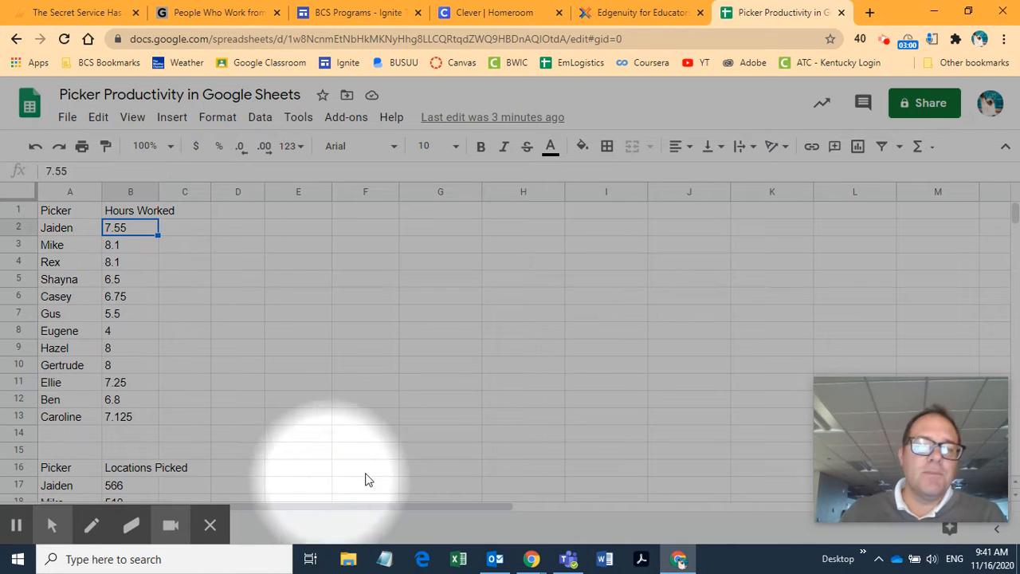
scroll(395, 359, "down", 3)
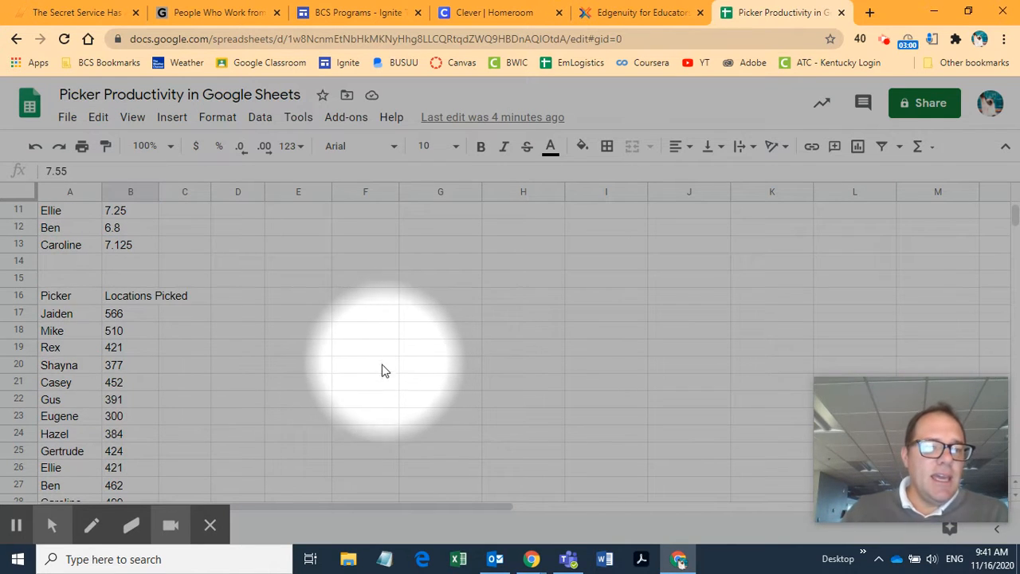
scroll(381, 367, "down", 7)
scroll(378, 363, "up", 10)
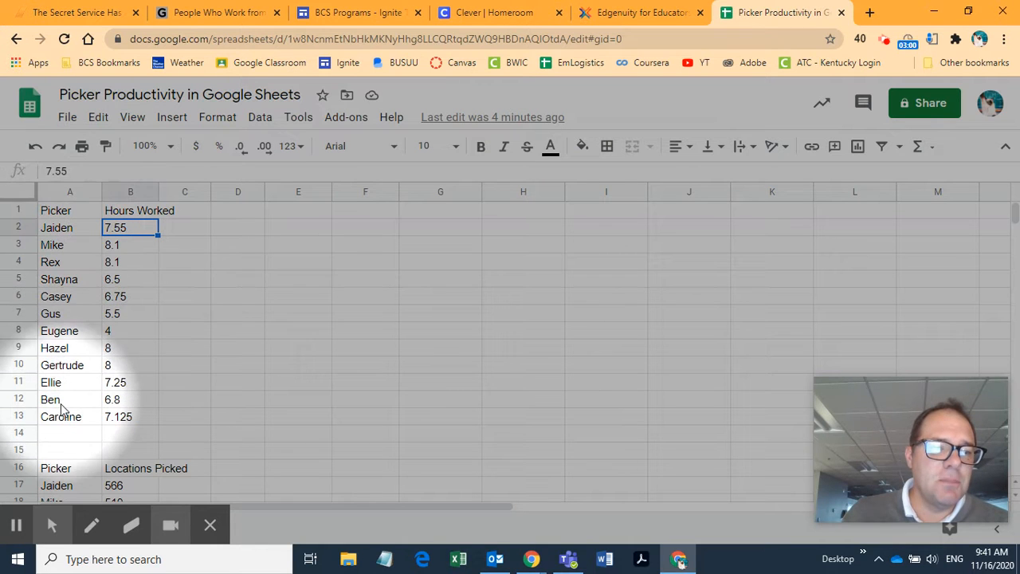
scroll(71, 295, "down", 1)
scroll(70, 295, "down", 4)
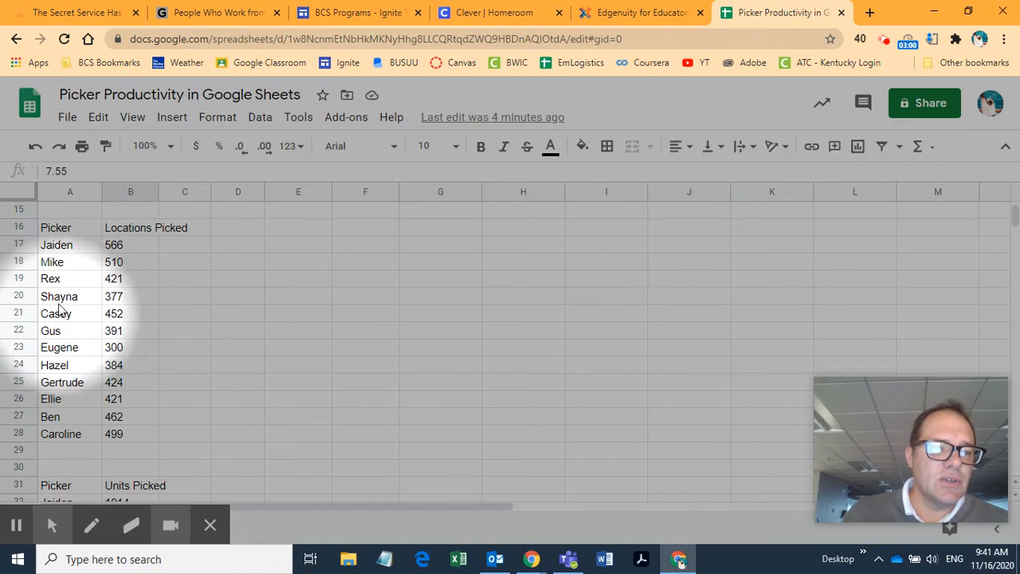
scroll(69, 441, "down", 3)
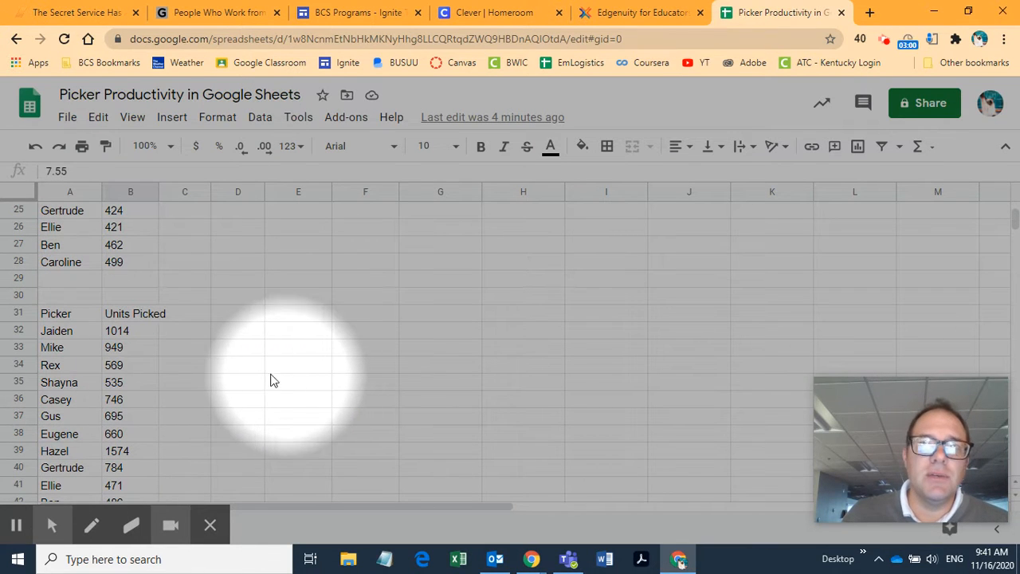
scroll(245, 402, "up", 8)
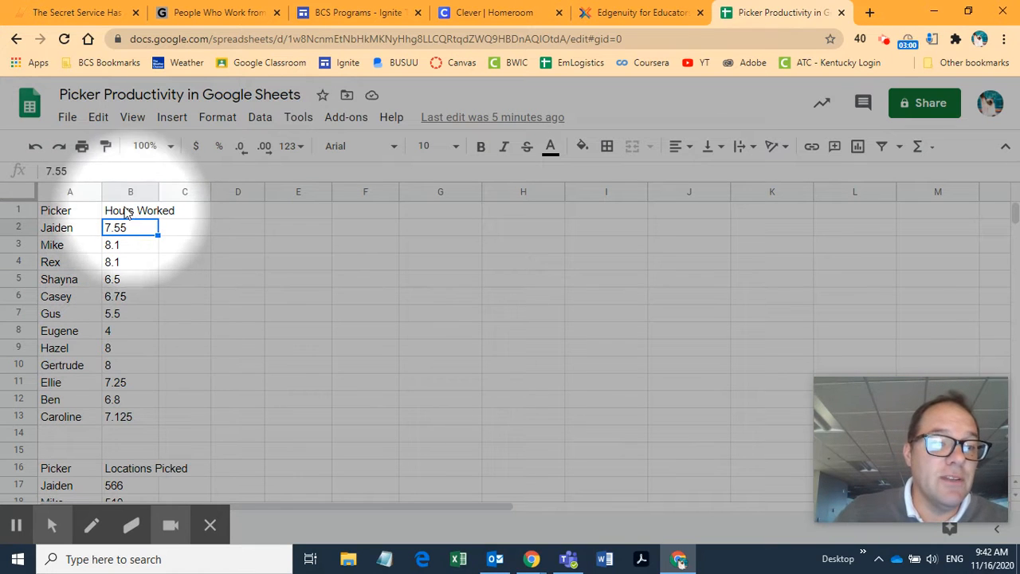
scroll(148, 239, "down", 5)
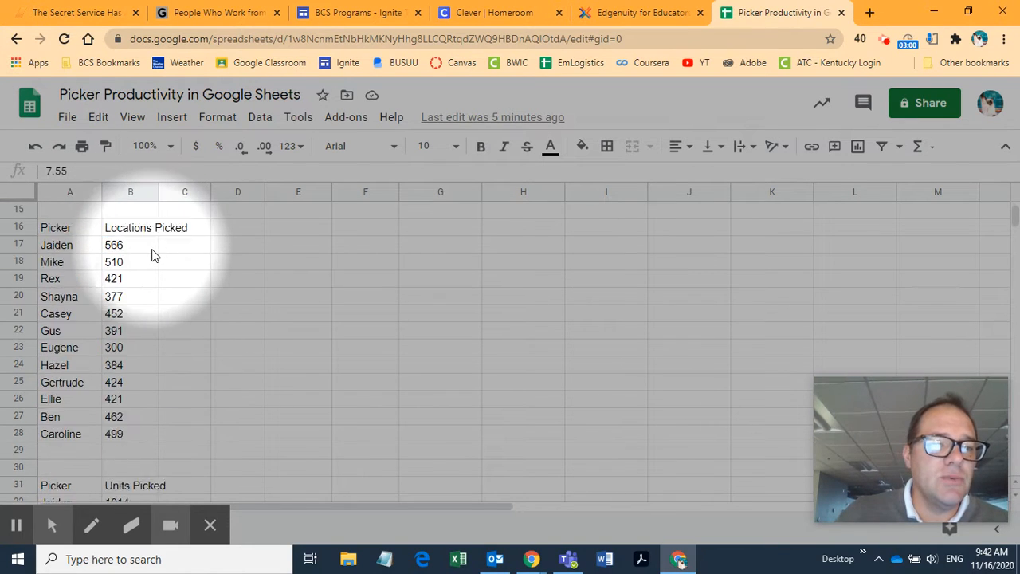
scroll(183, 311, "up", 2)
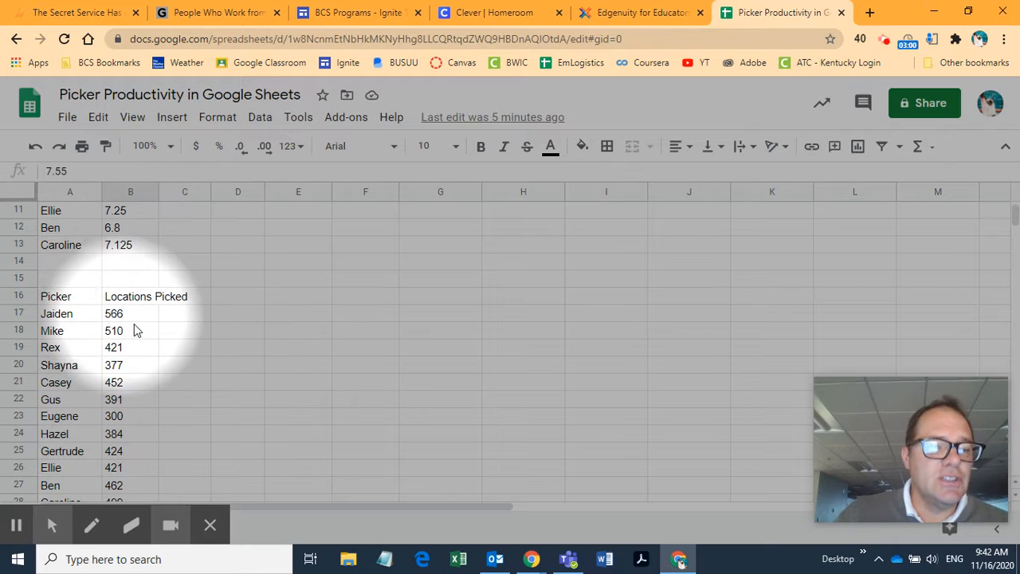
scroll(136, 330, "up", 4)
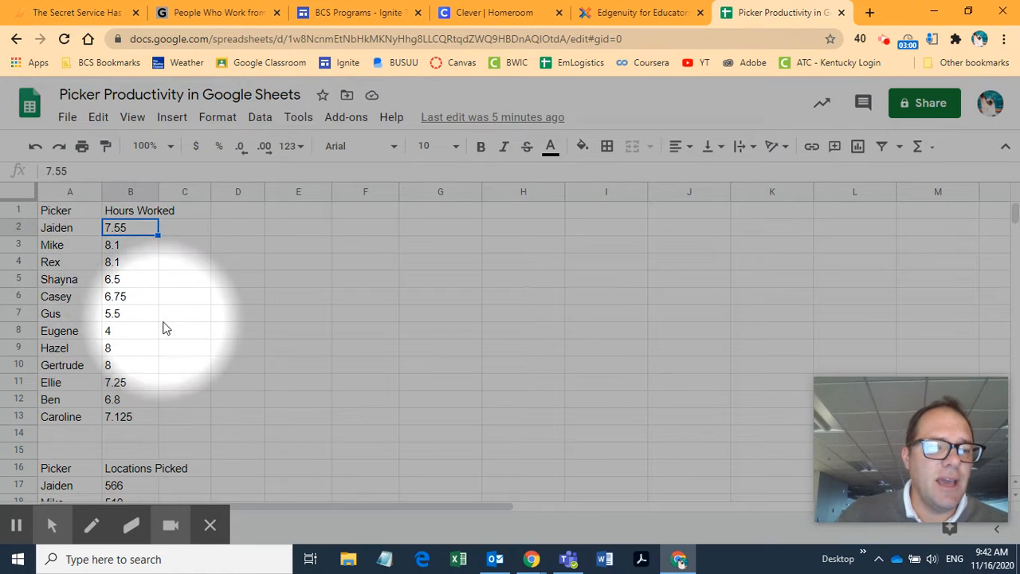
scroll(164, 323, "down", 3)
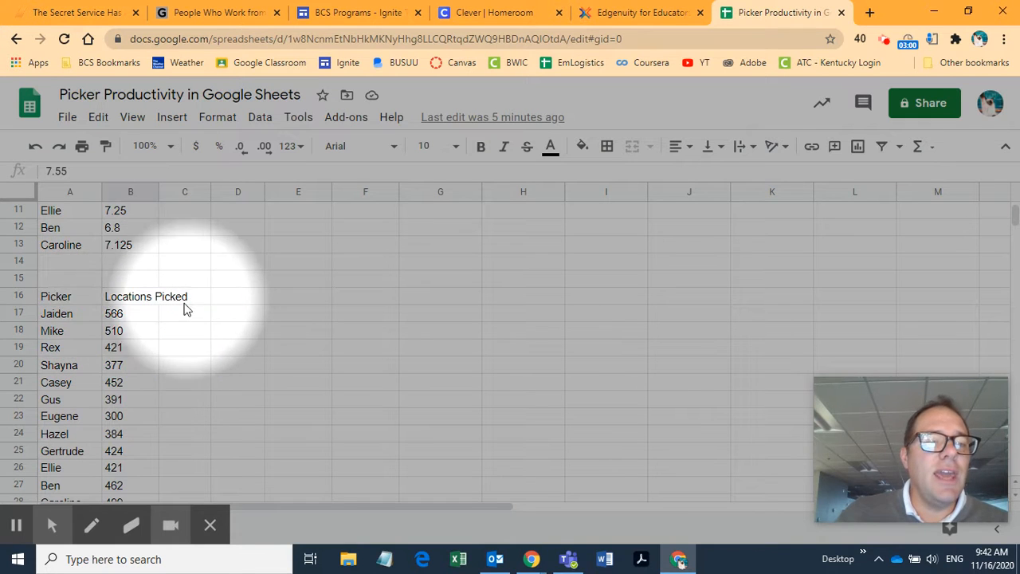
scroll(131, 309, "down", 5)
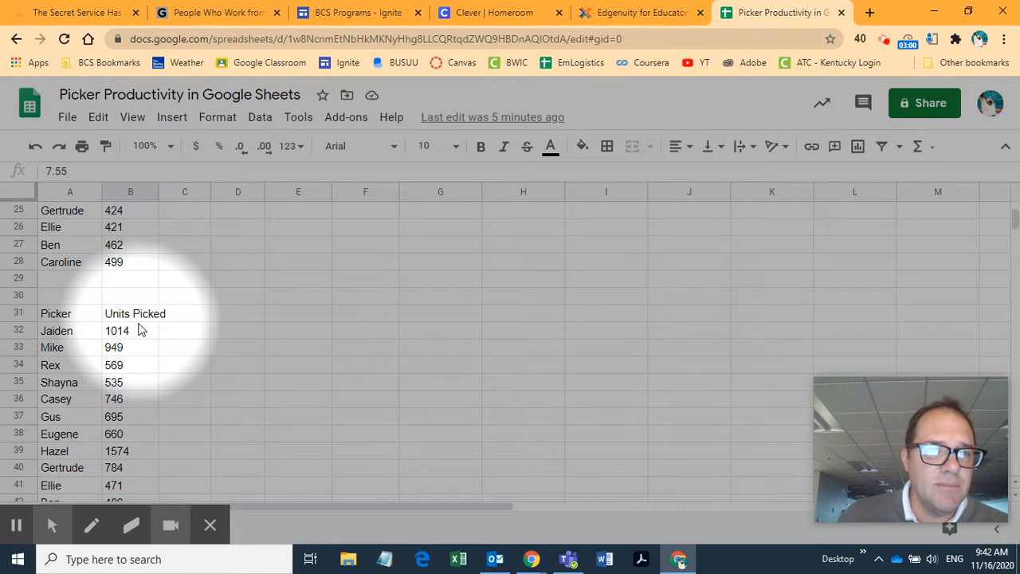
scroll(140, 327, "up", 8)
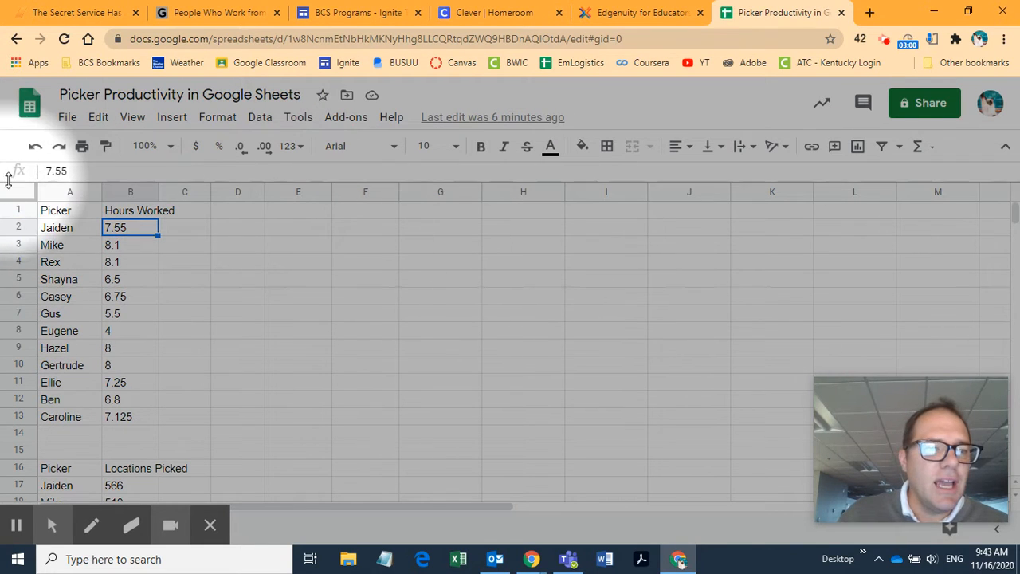
- Compare the Picker columns of the three tables and inspect the Hours Worked column and the empty columns beside it
left_click(59, 214)
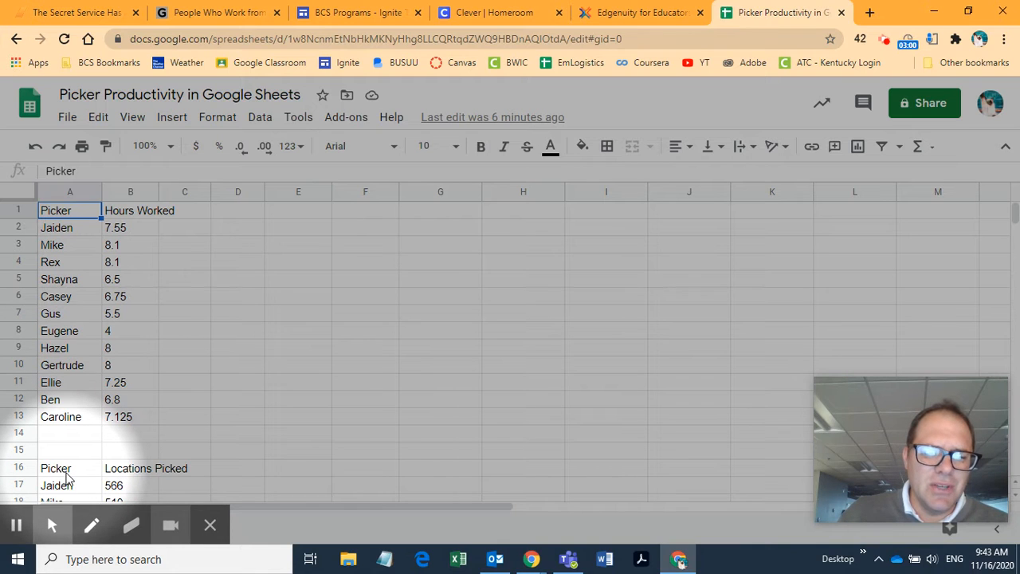
scroll(69, 458, "down", 3)
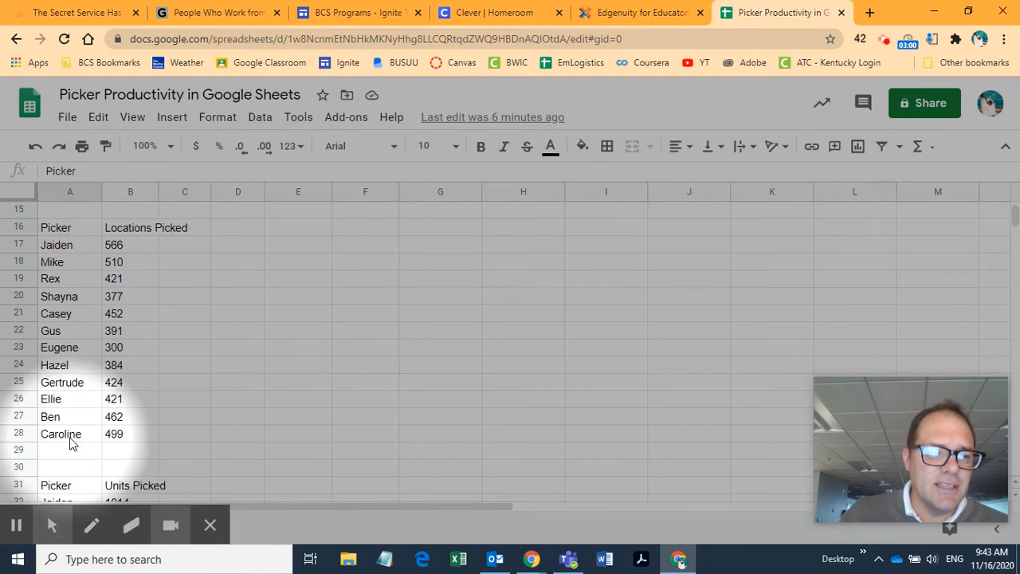
scroll(69, 443, "down", 2)
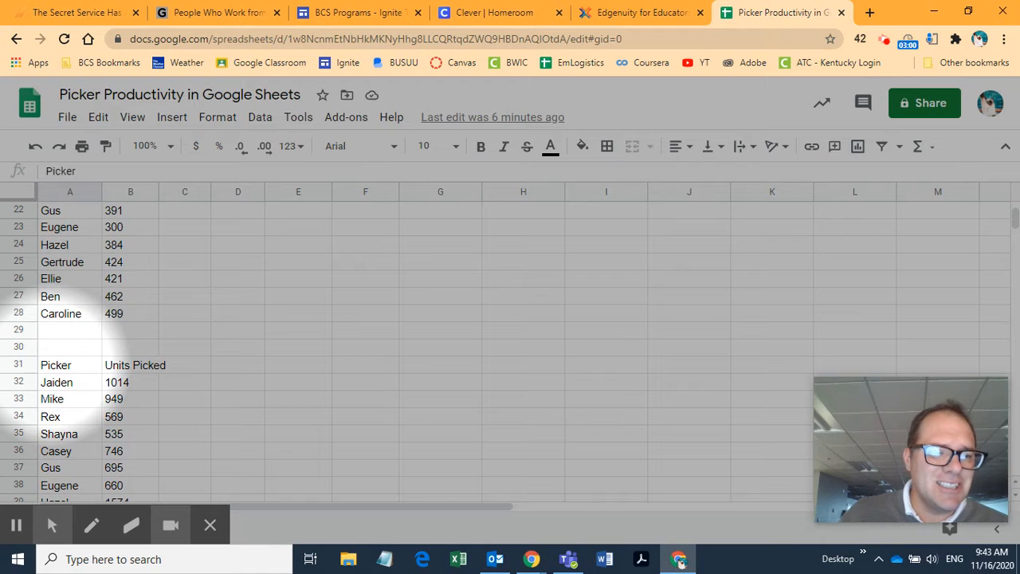
scroll(60, 319, "up", 6)
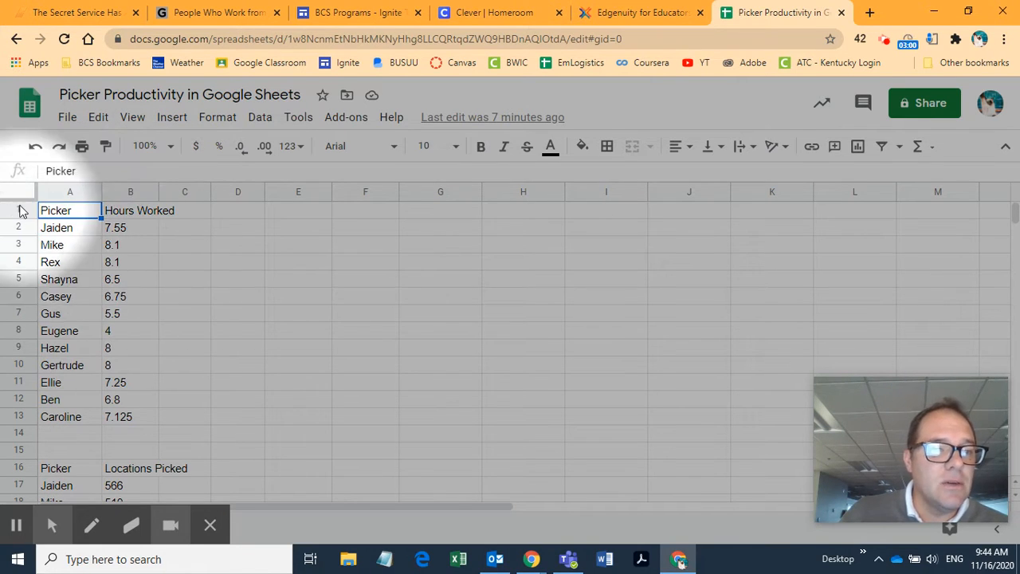
left_click(131, 214)
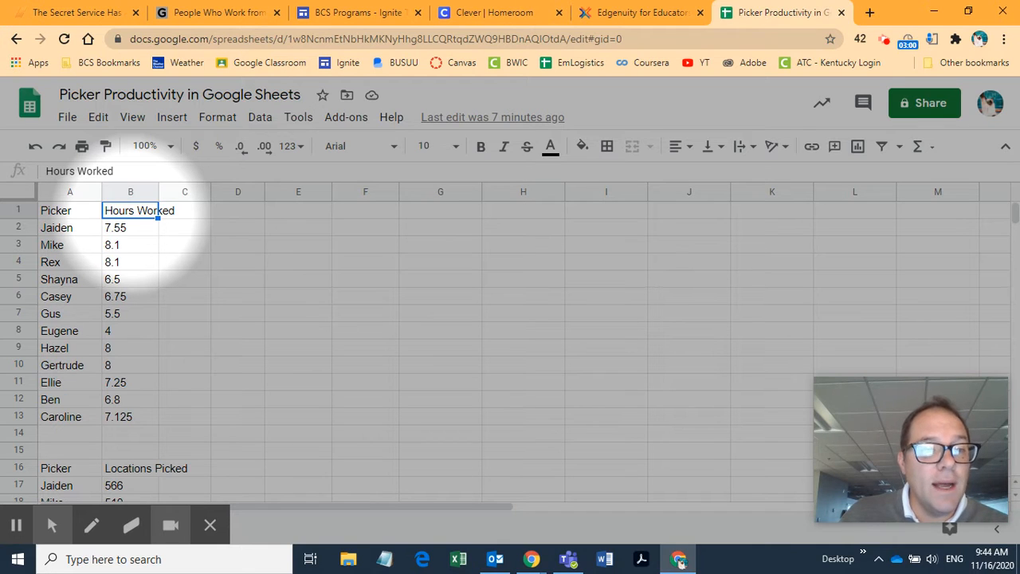
left_click(177, 212)
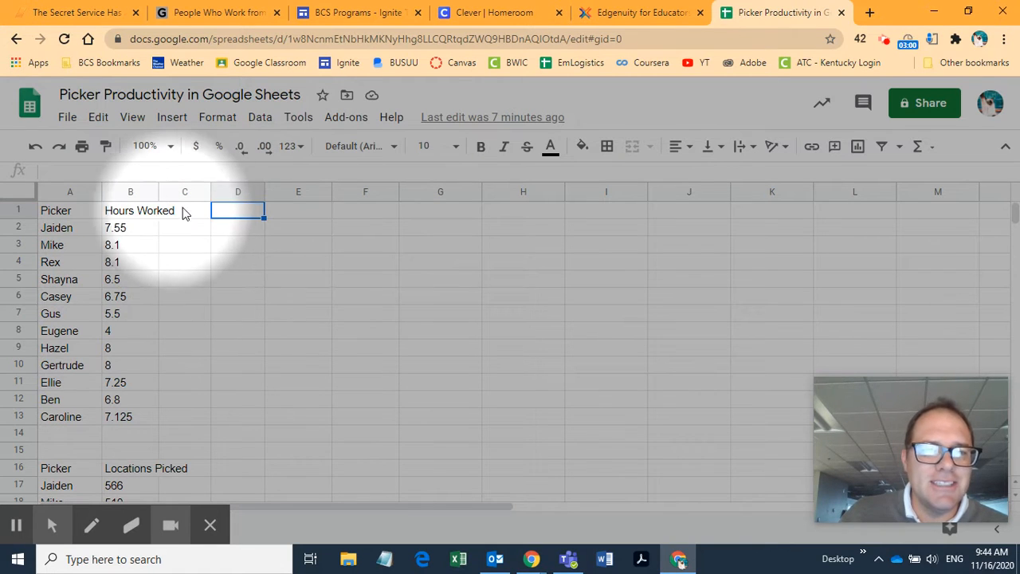
left_click(240, 211)
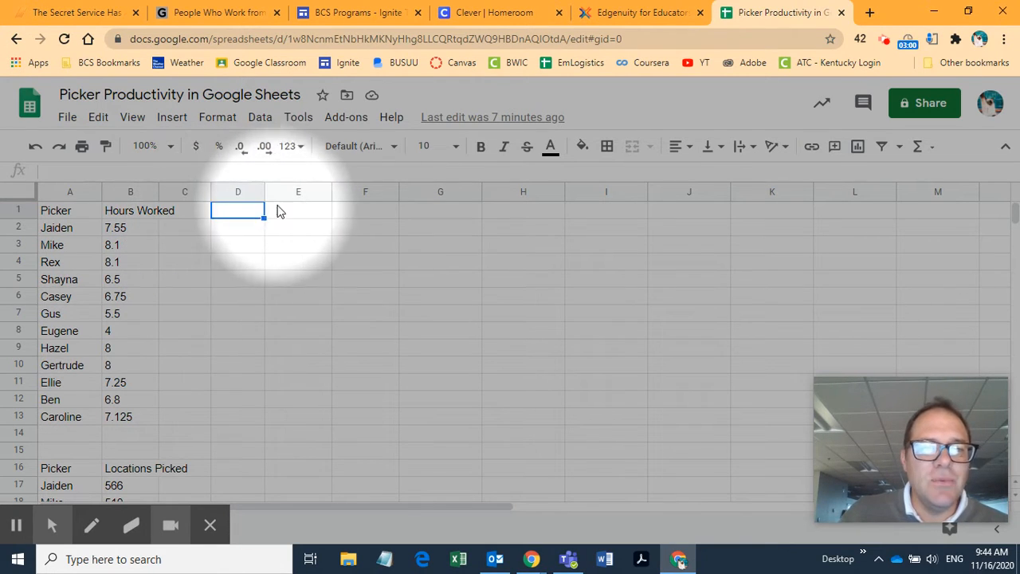
left_click(286, 211)
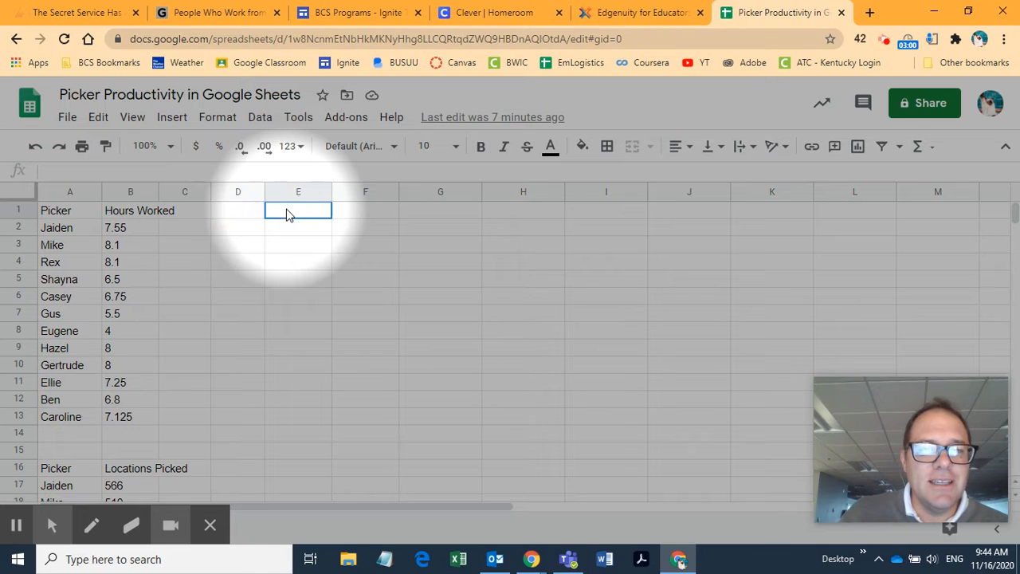
left_click(232, 300)
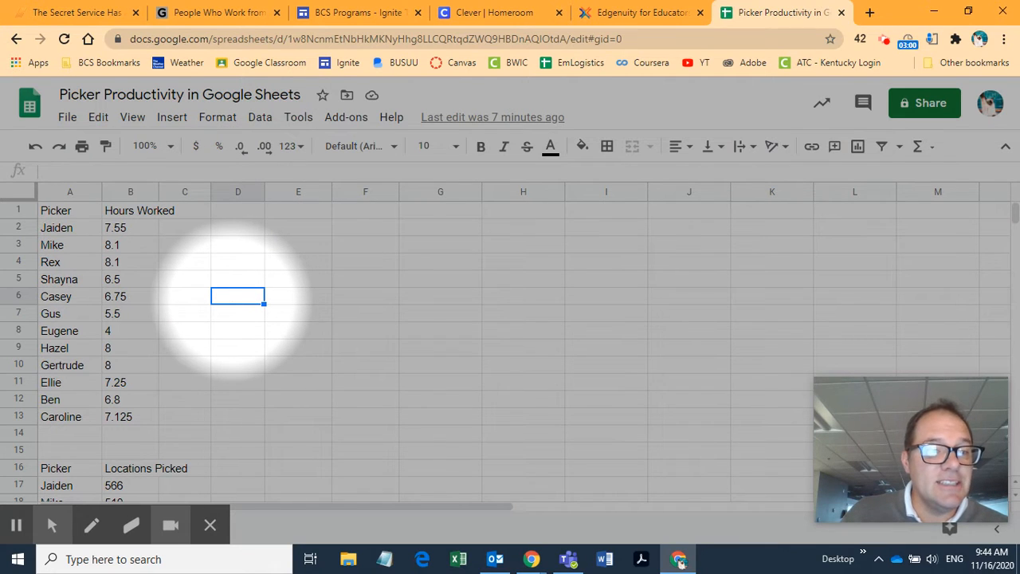
left_click(121, 335)
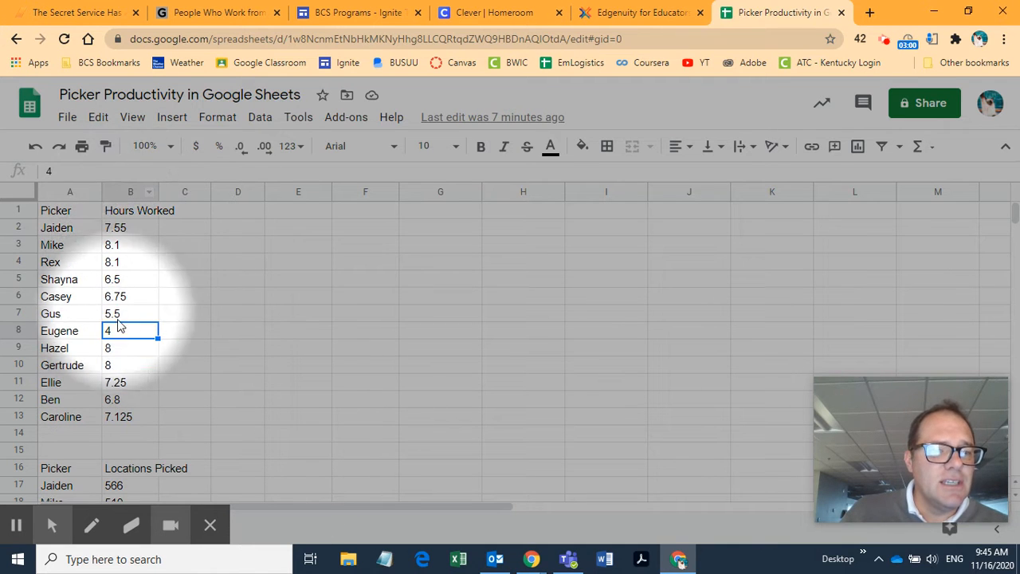
left_click(190, 295)
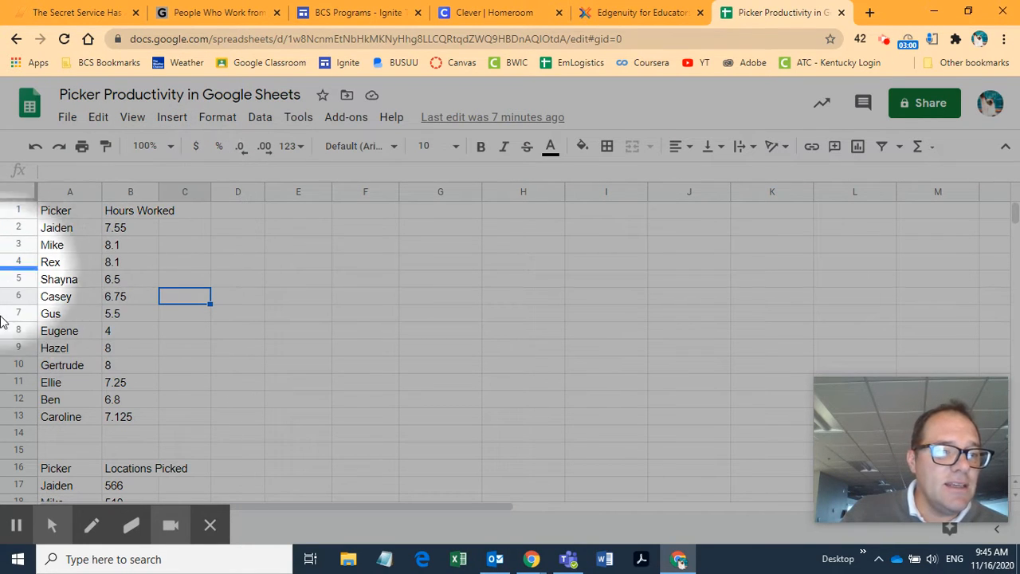
left_click(52, 524)
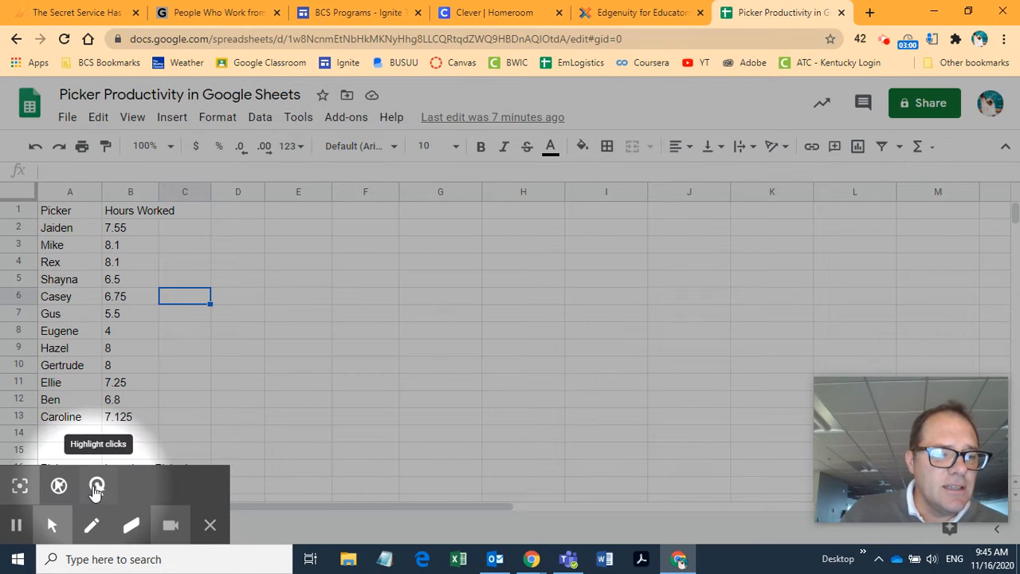
left_click(56, 314)
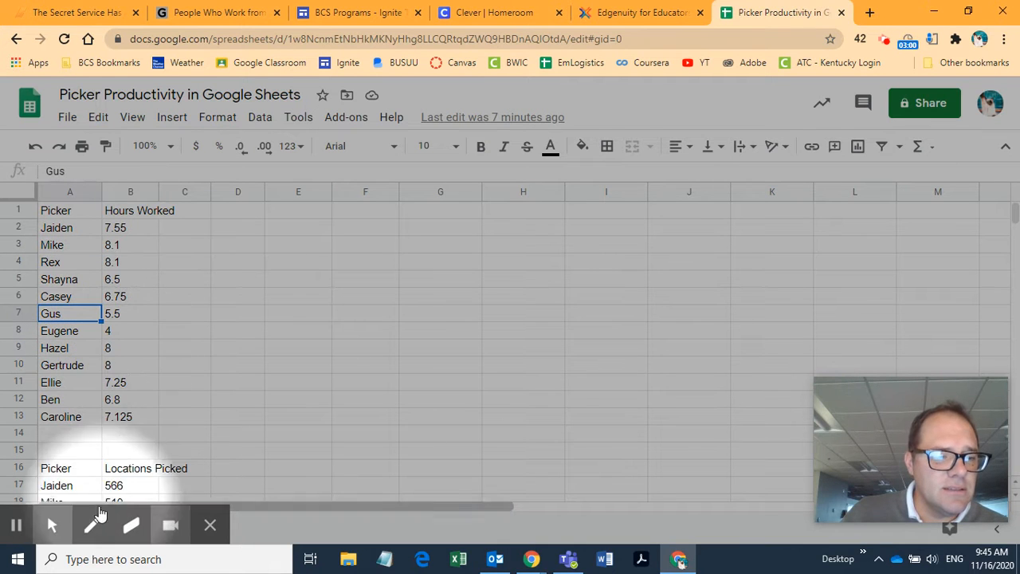
left_click(52, 523)
left_click(58, 484)
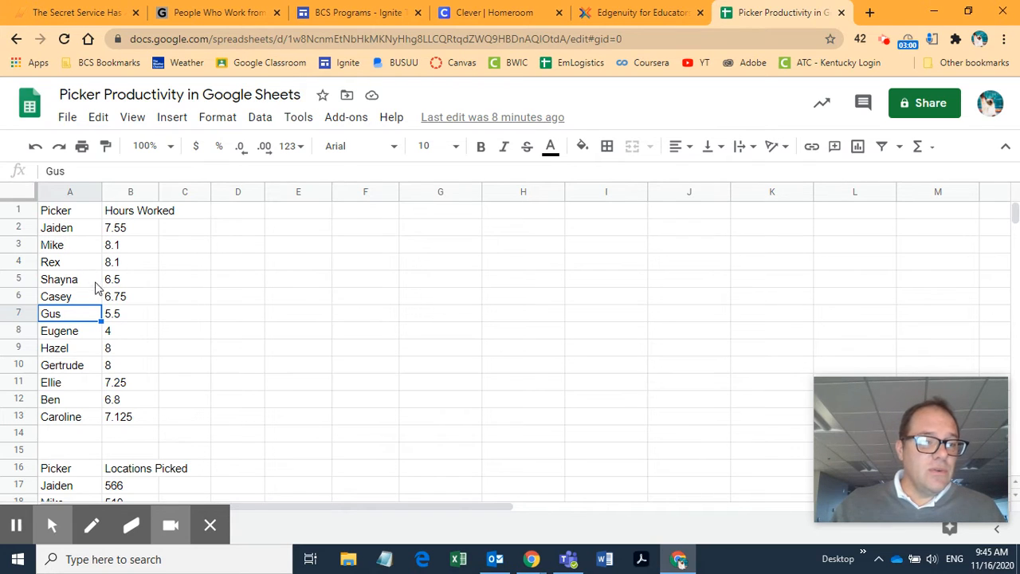
- Review the layout of the three stacked picker tables and the empty rows beneath them
scroll(72, 241, "down", 1)
scroll(71, 243, "up", 1)
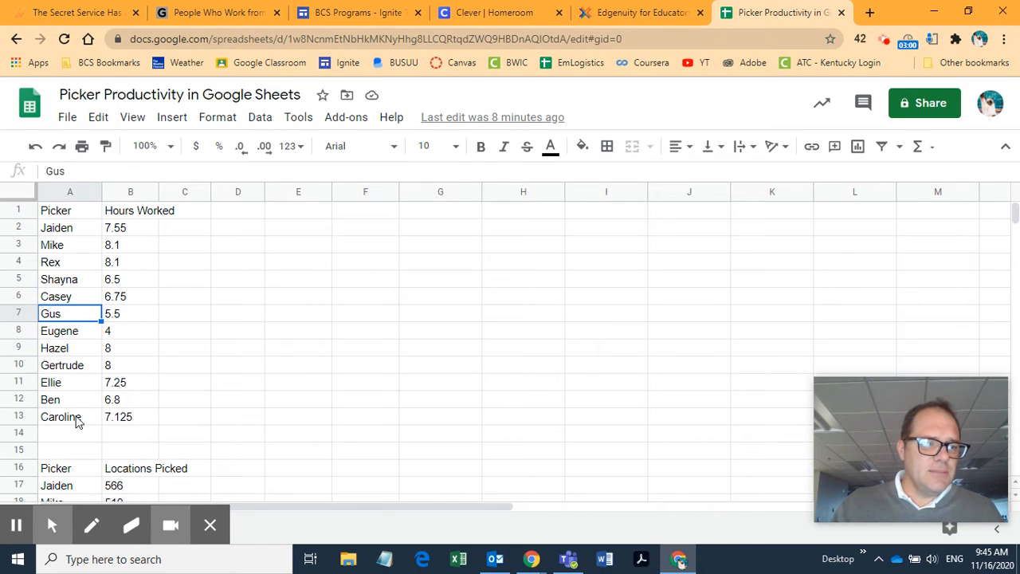
scroll(127, 275, "down", 3)
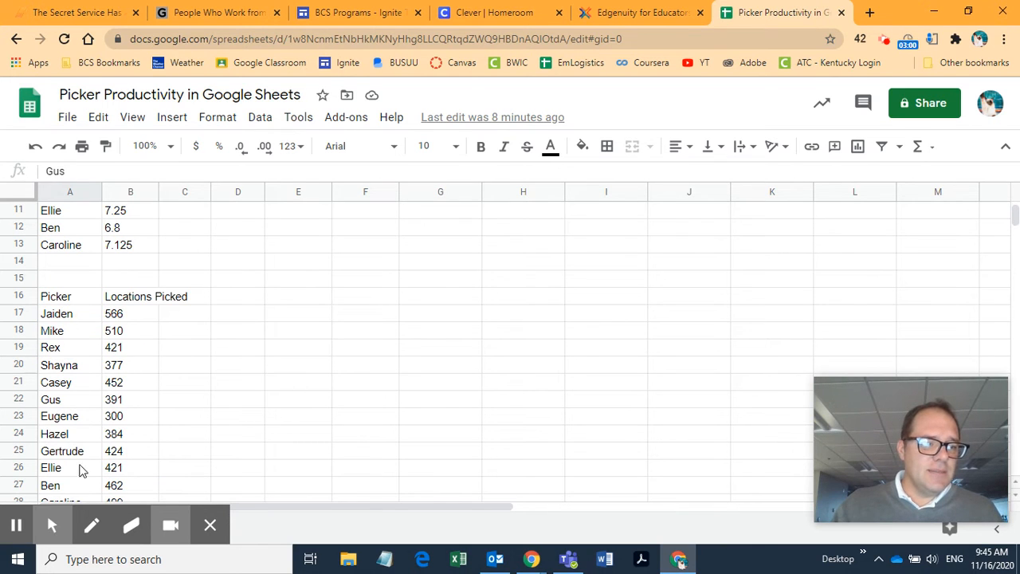
scroll(88, 375, "down", 4)
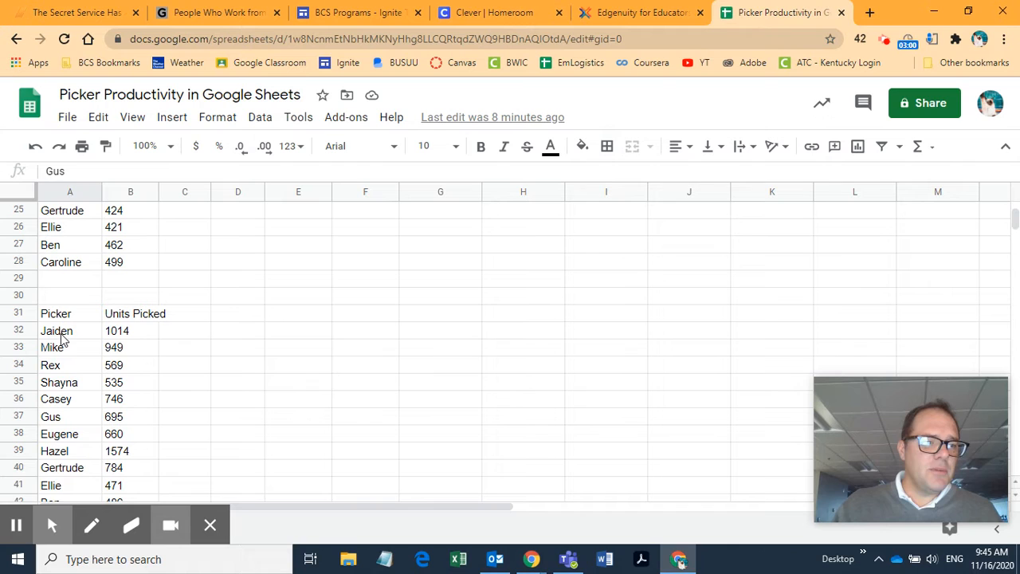
left_click(48, 516)
scroll(231, 390, "up", 3)
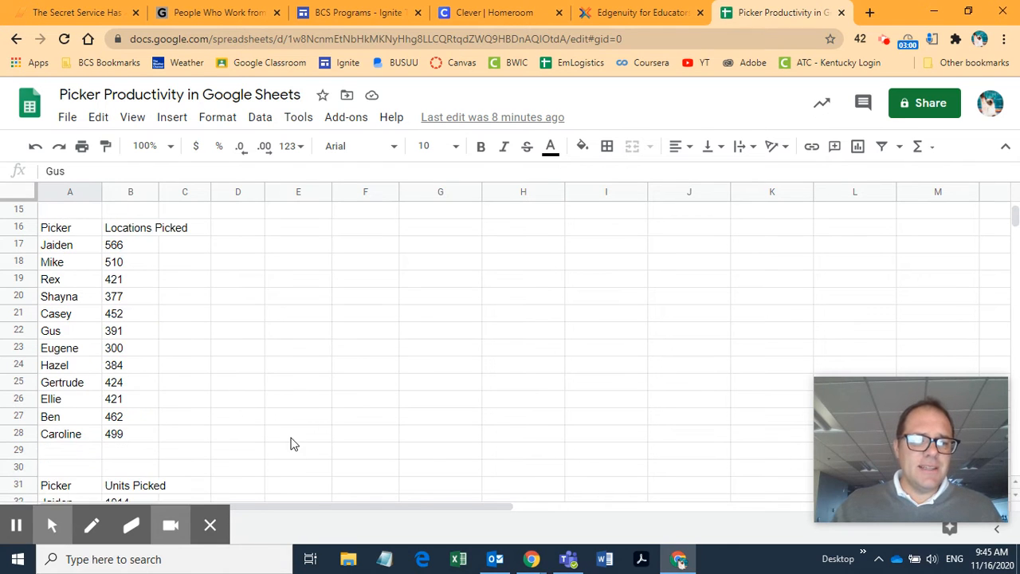
left_click(210, 524)
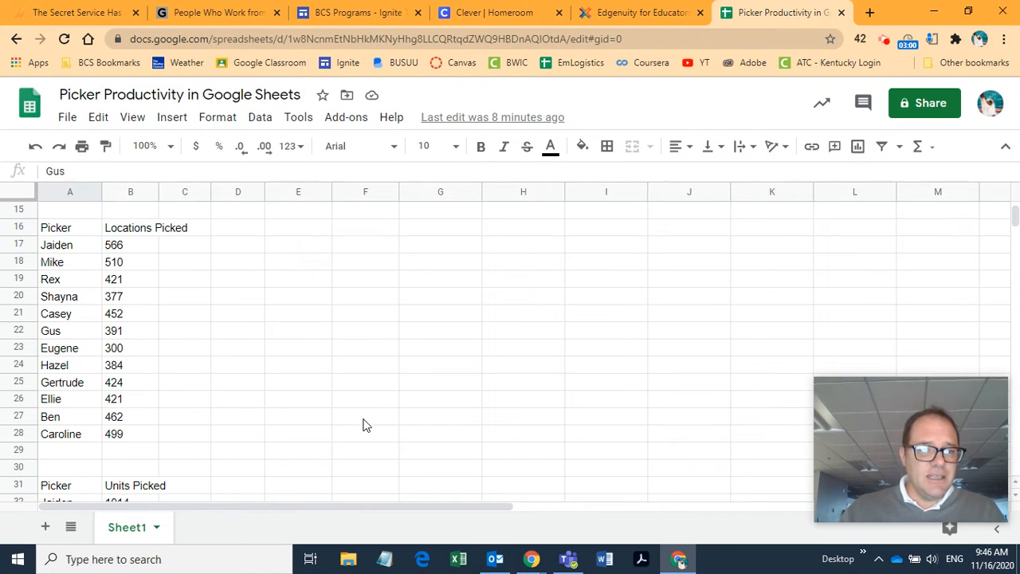
scroll(202, 310, "up", 3)
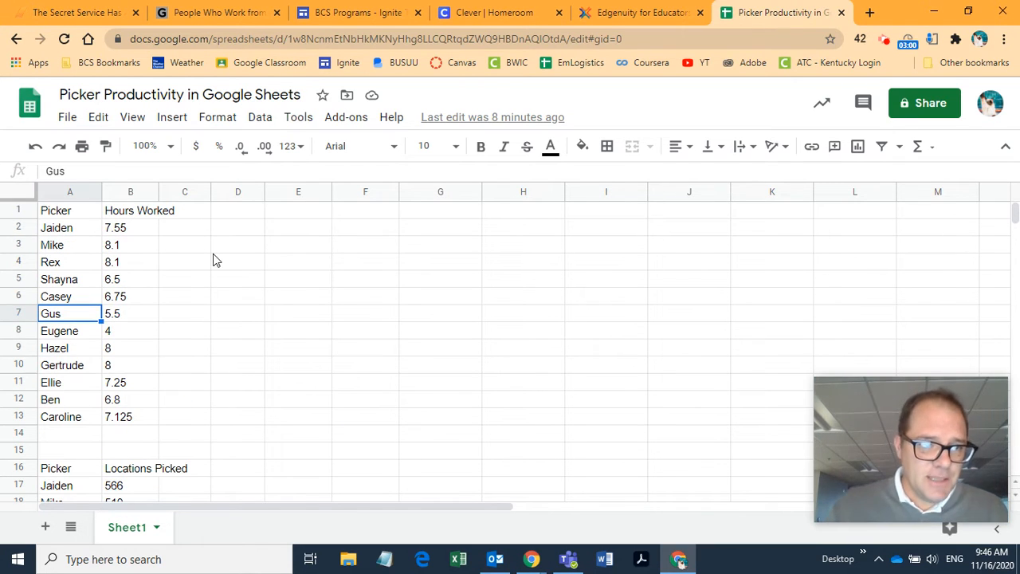
scroll(155, 284, "down", 4)
scroll(160, 279, "up", 4)
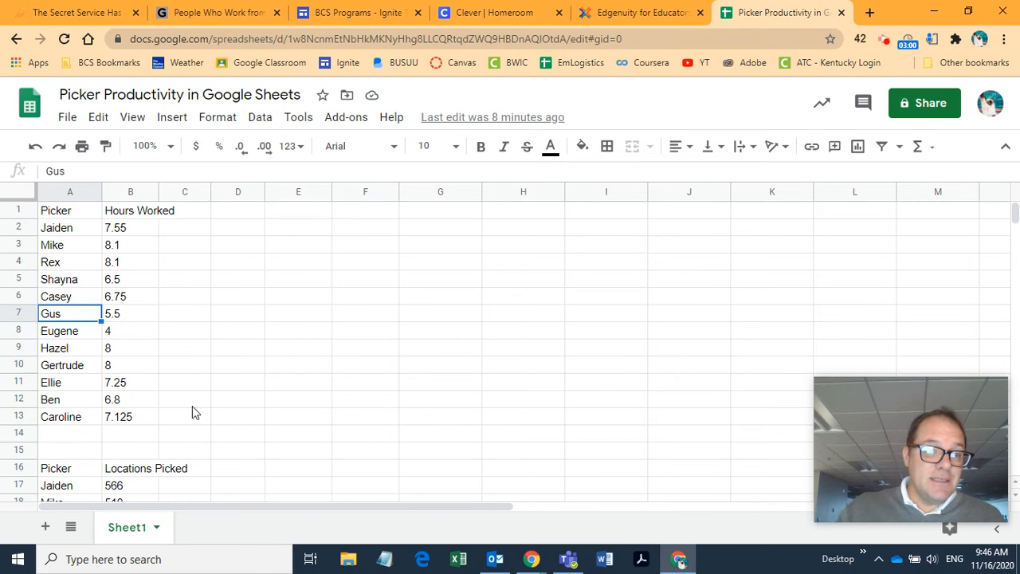
scroll(264, 343, "down", 10)
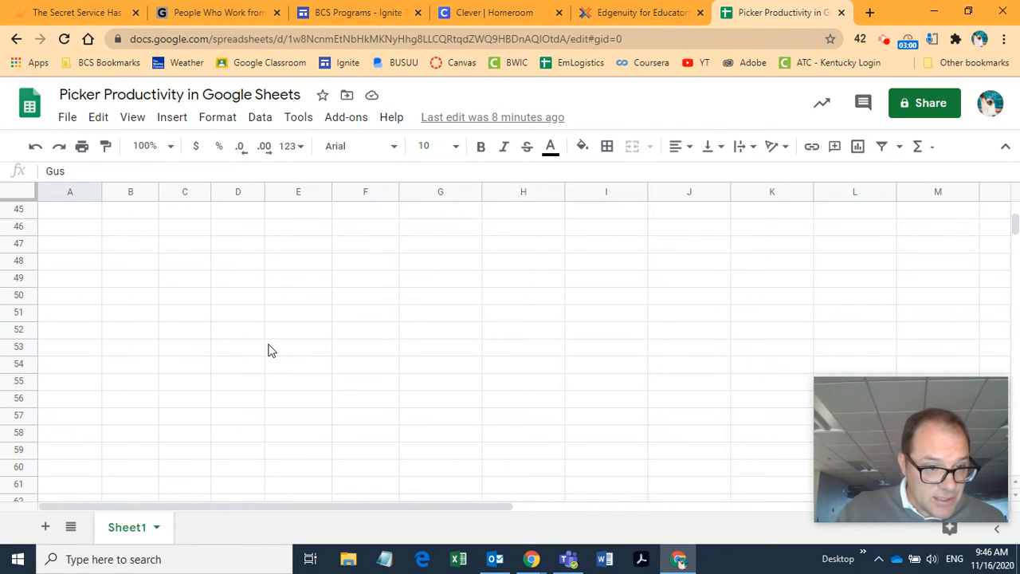
scroll(268, 351, "up", 10)
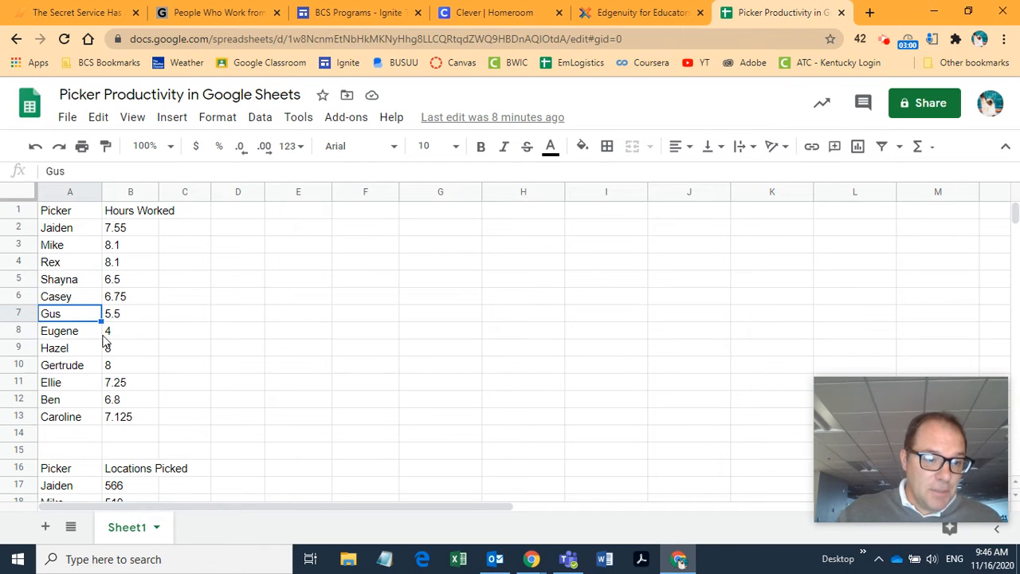
- Compare the Hours Worked table with the Locations Picked table below it, including the Picker heading in A16
scroll(106, 341, "down", 3)
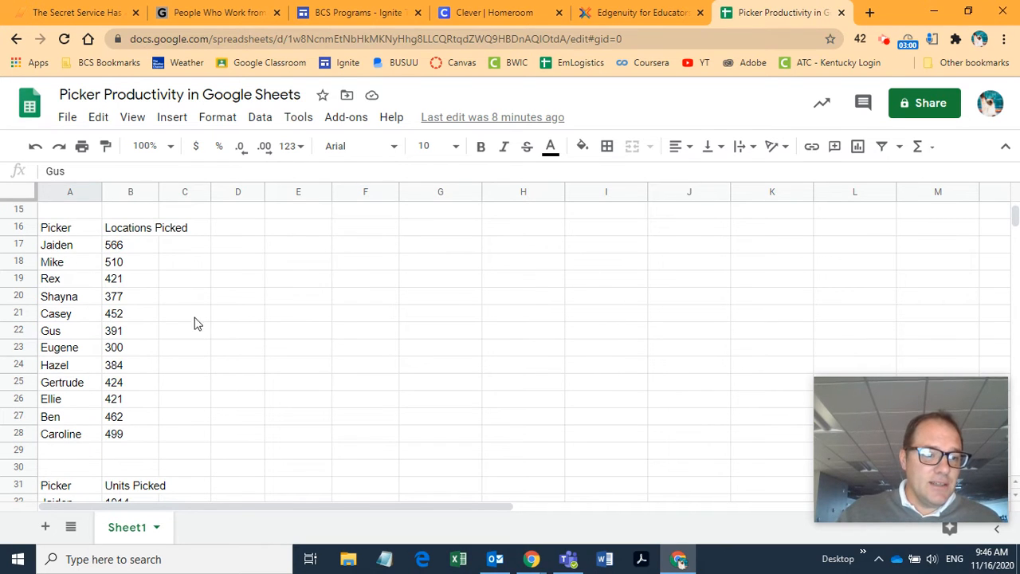
scroll(196, 321, "down", 3)
scroll(191, 373, "up", 3)
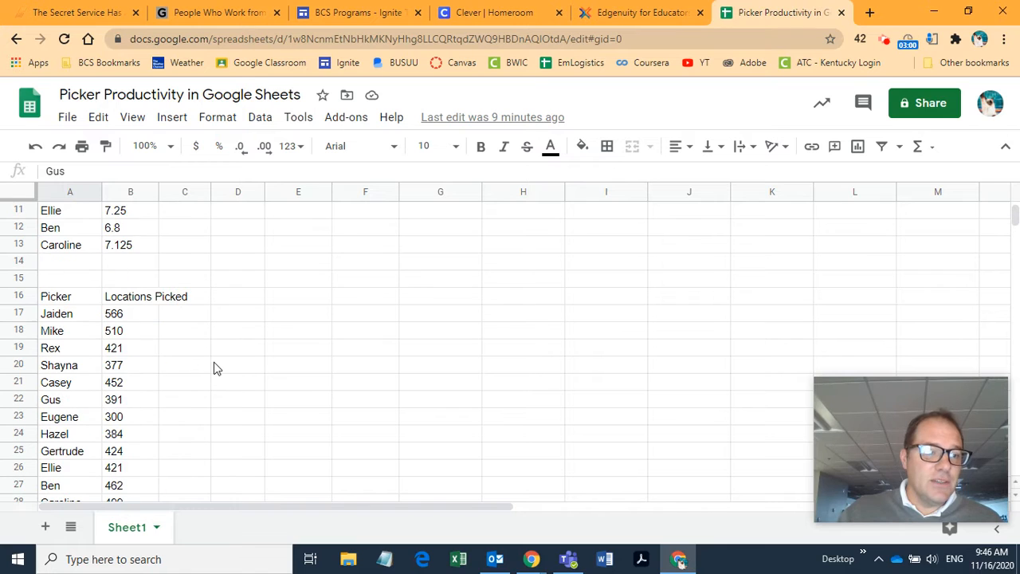
scroll(118, 406, "up", 3)
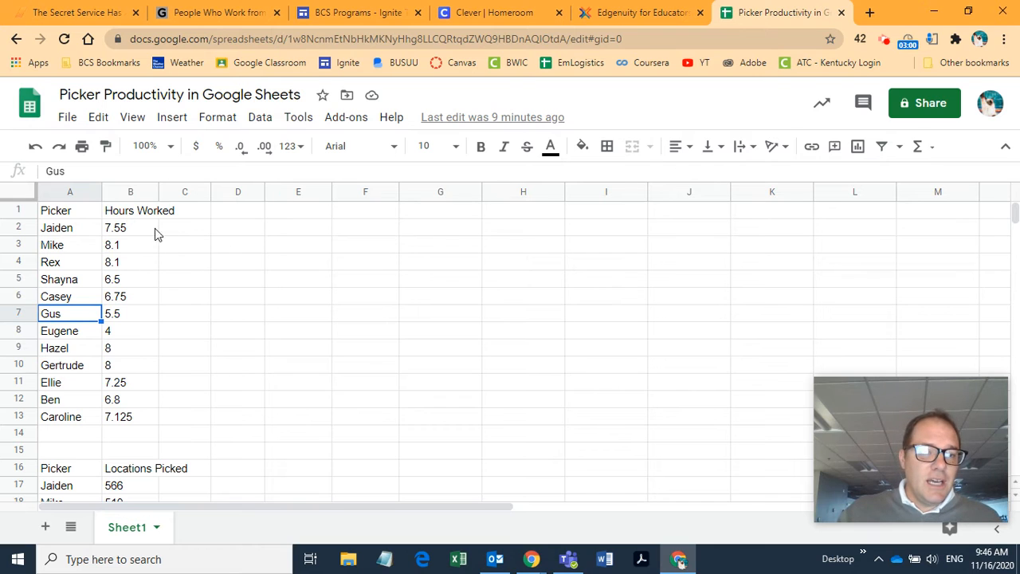
scroll(226, 335, "down", 3)
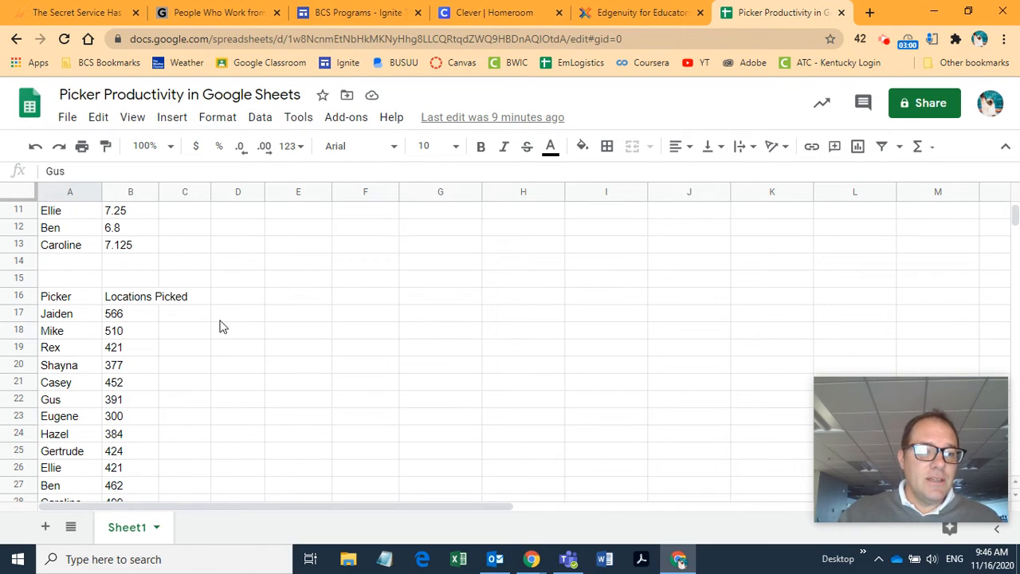
left_click(49, 295)
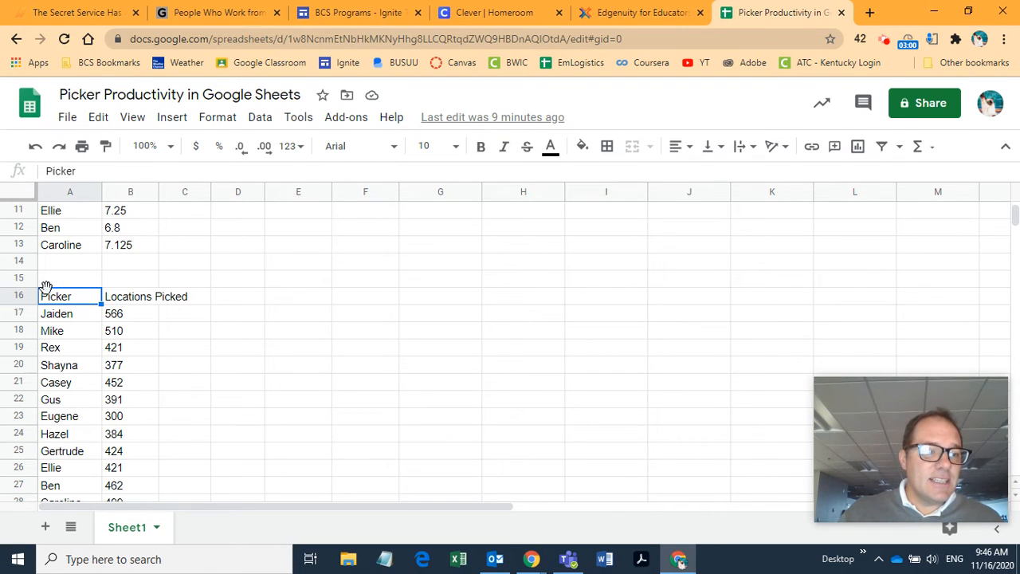
left_click(64, 302)
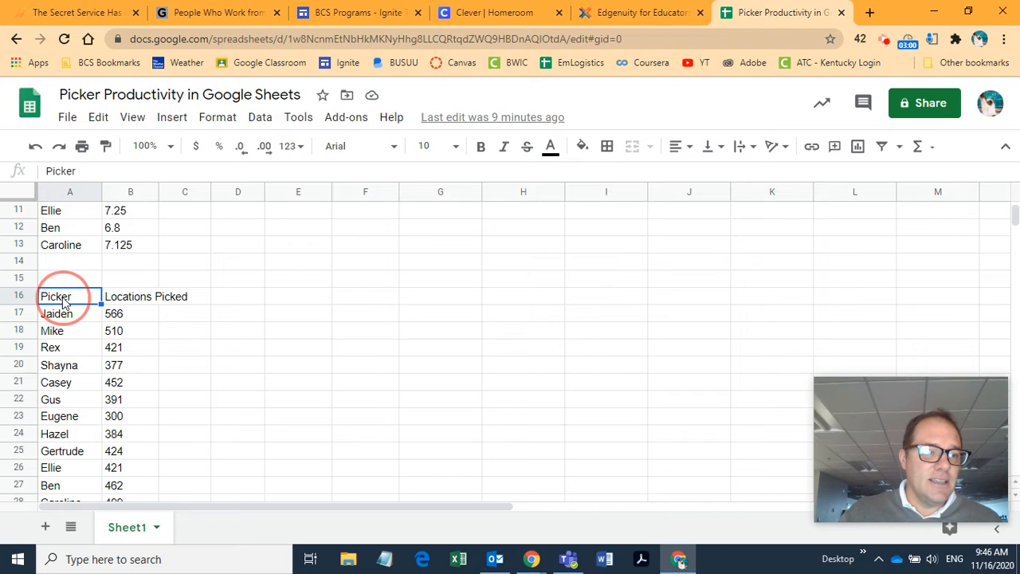
double_click(64, 299)
left_click(80, 314)
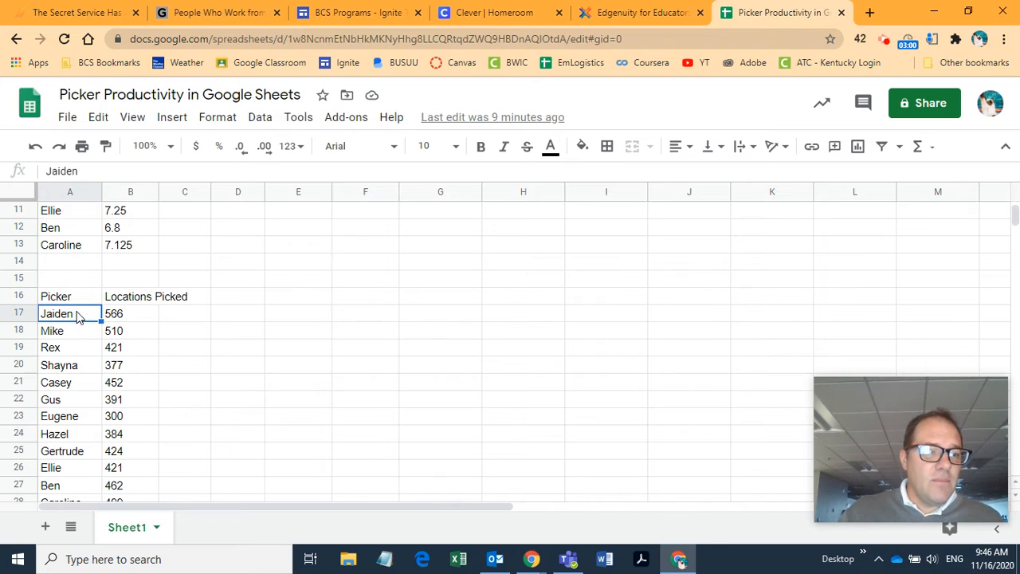
left_click(76, 297)
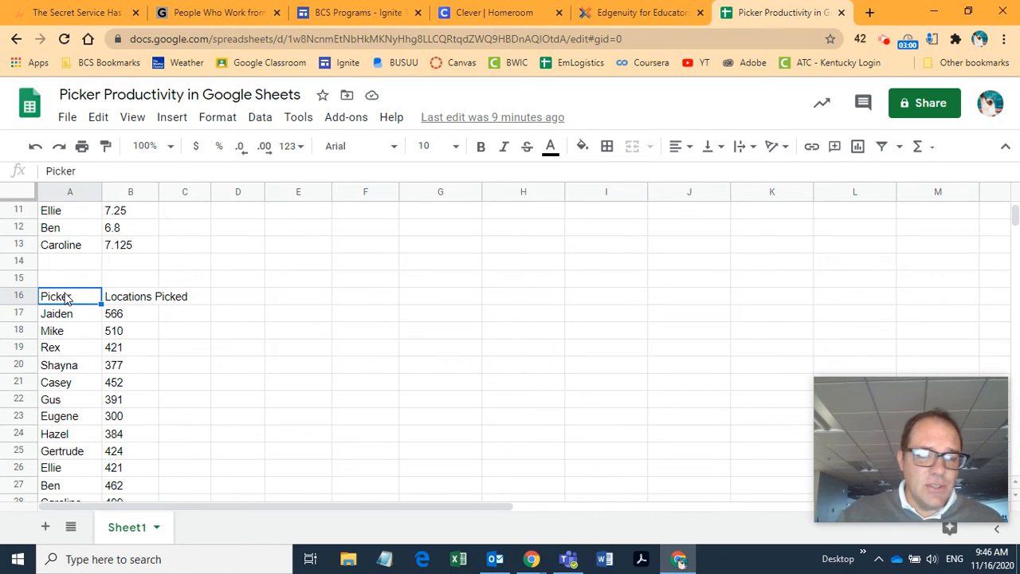
left_click(67, 297)
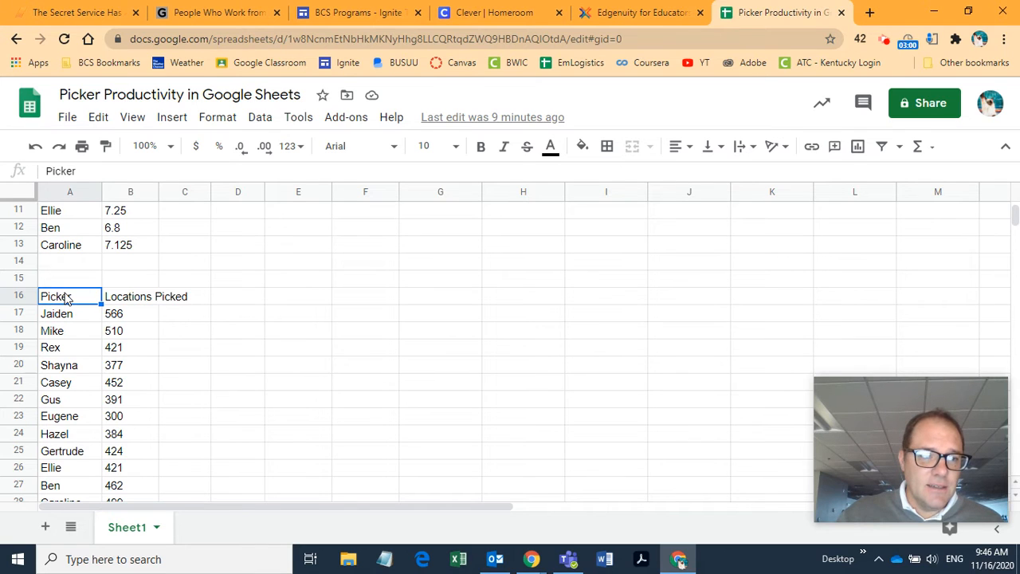
left_click(67, 298)
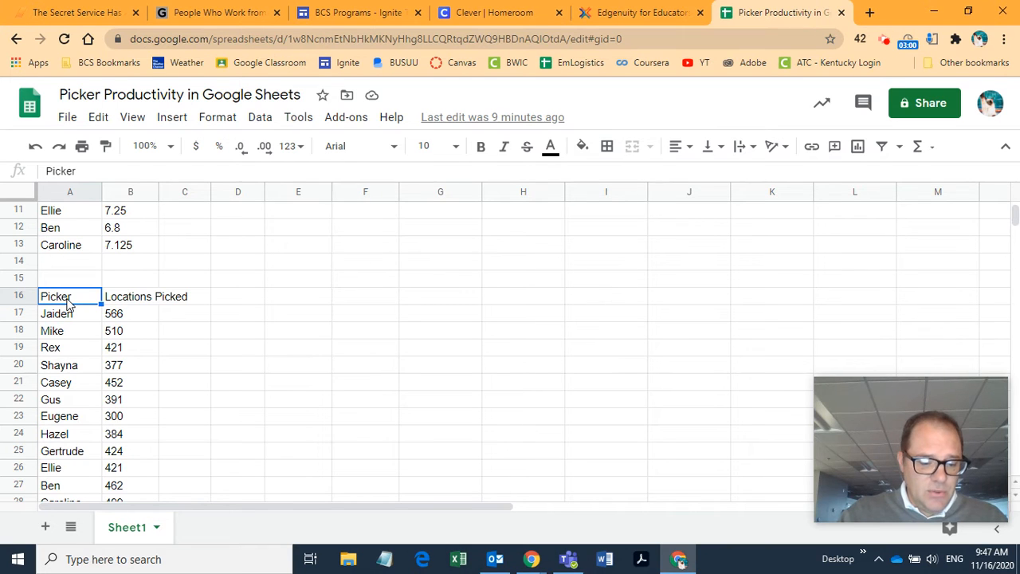
- Select the Locations Picked table in A16:B28 with its headings and move it to start at C16
left_click_drag(69, 304, 126, 374)
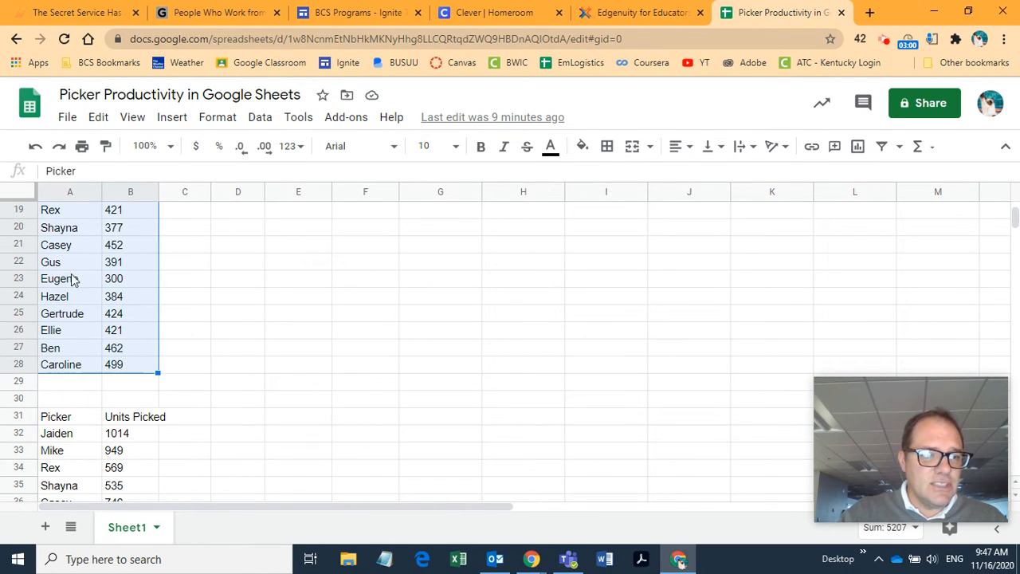
scroll(88, 252, "up", 2)
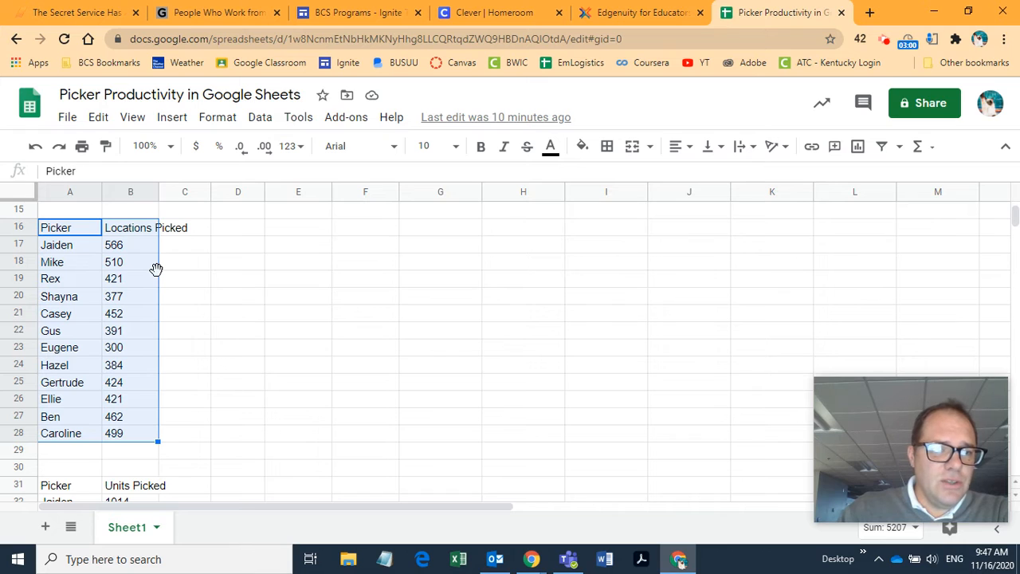
key("ctrl+c")
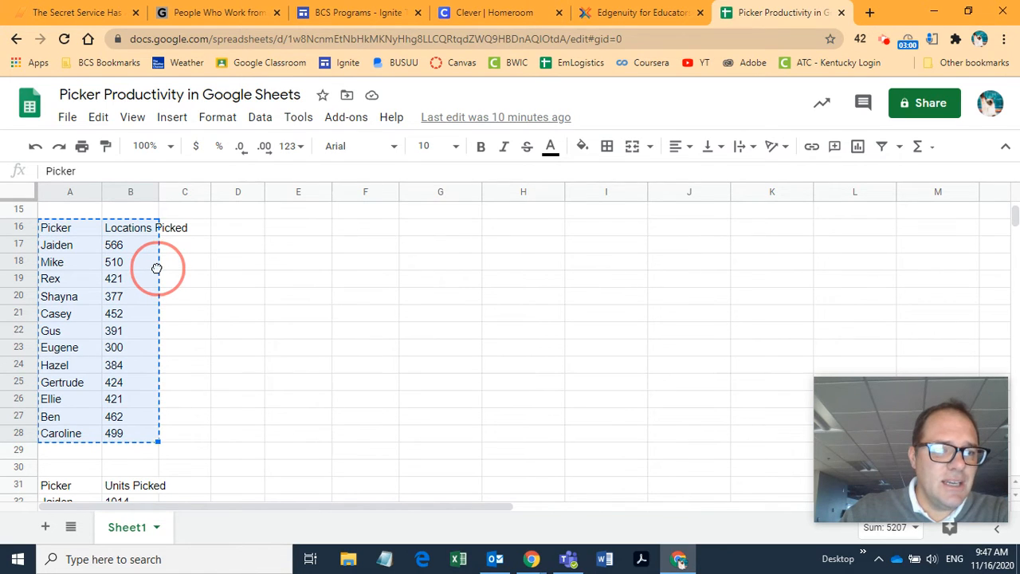
left_click_drag(157, 267, 330, 281)
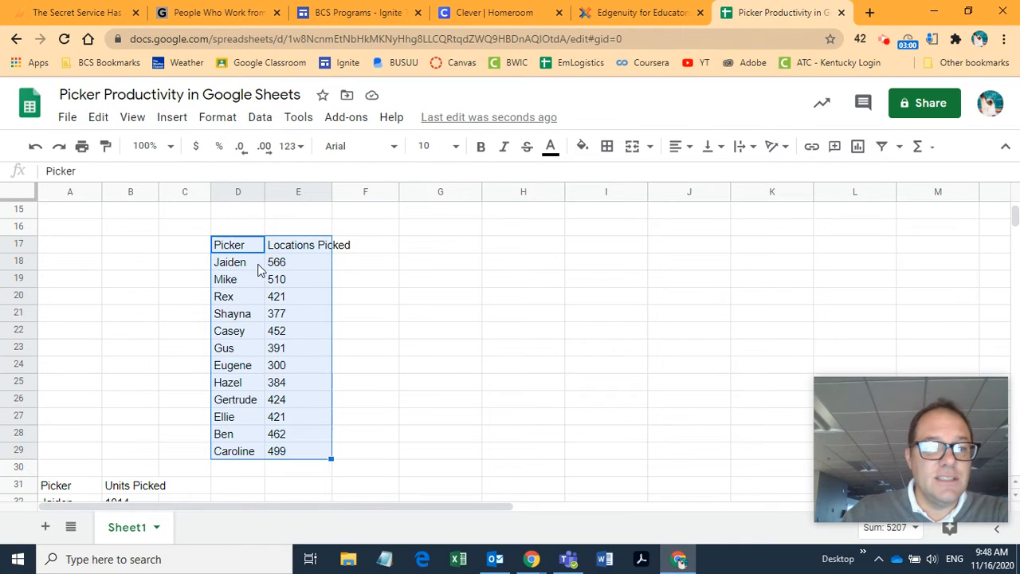
left_click_drag(209, 270, 93, 253)
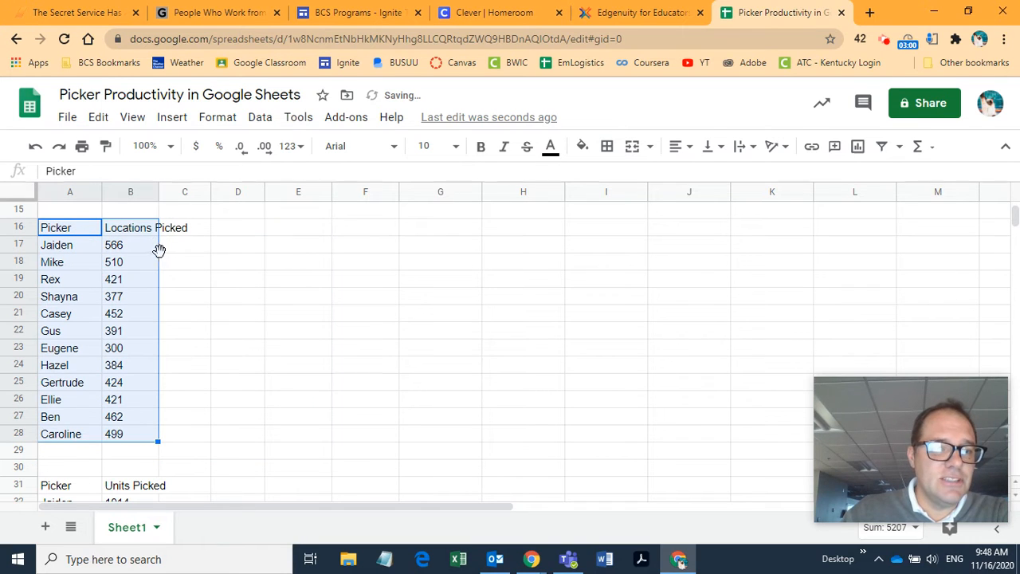
left_click_drag(157, 252, 372, 282)
- Move the Locations Picked table from C16:D28 up to start at C1, directly beside the Hours Worked table
scroll(372, 282, "up", 3)
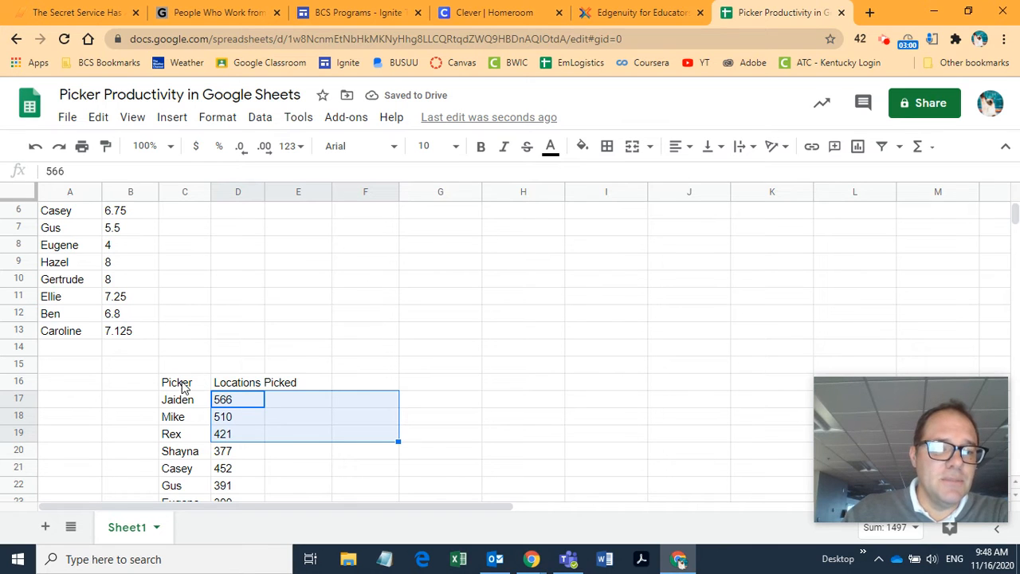
left_click(183, 385)
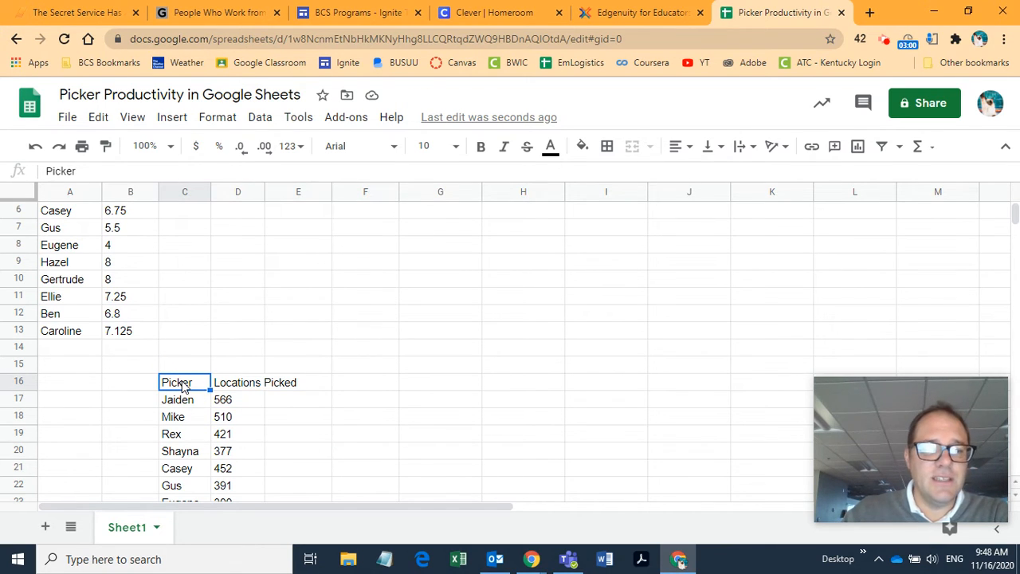
left_click_drag(182, 384, 226, 385)
scroll(300, 297, "up", 5)
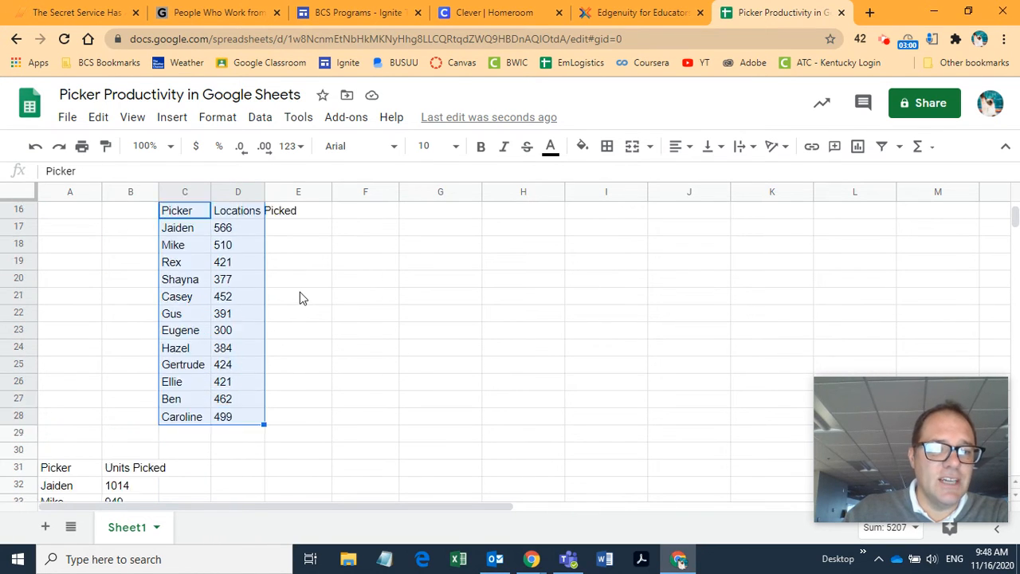
scroll(302, 297, "up", 1)
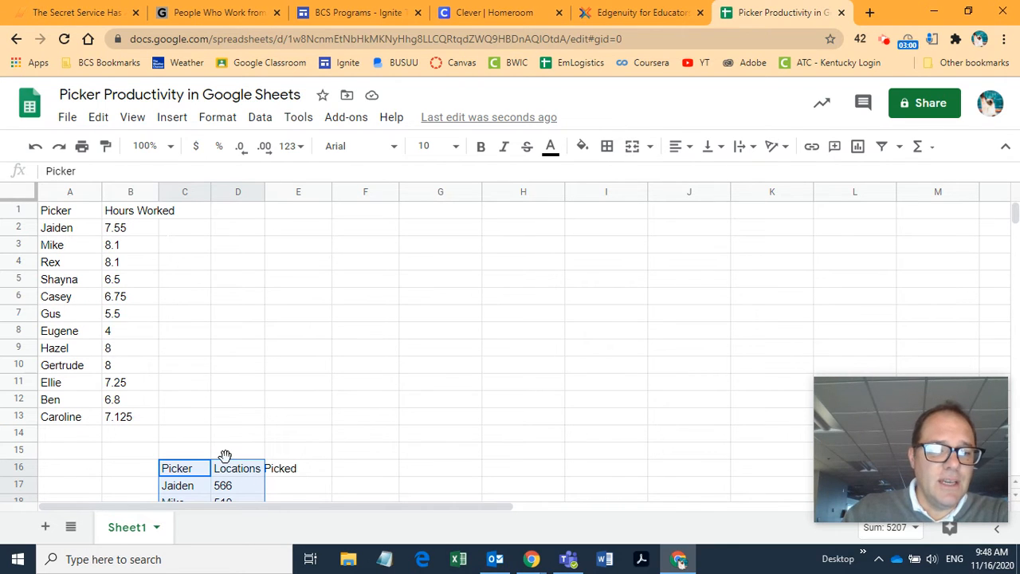
left_click_drag(225, 458, 267, 225)
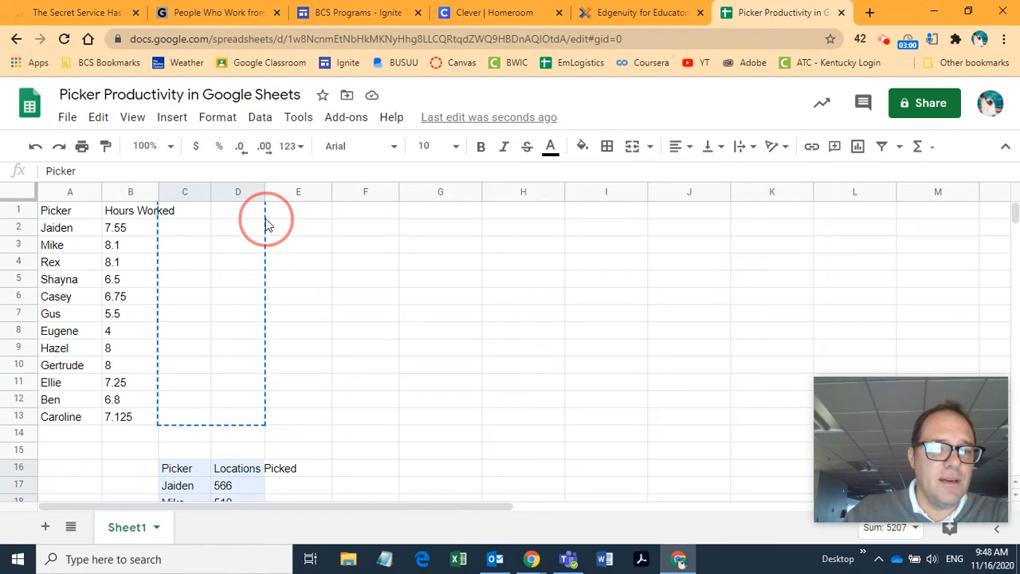
left_click_drag(267, 226, 267, 226)
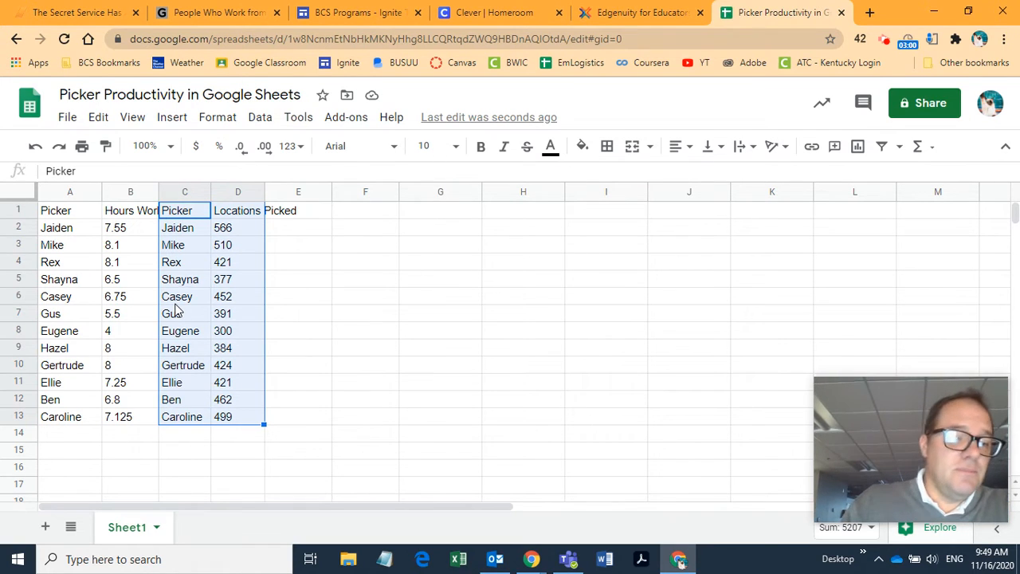
- Move the Units Picked table from A31:B43 to start at F1, level with the other two tables
scroll(175, 311, "down", 8)
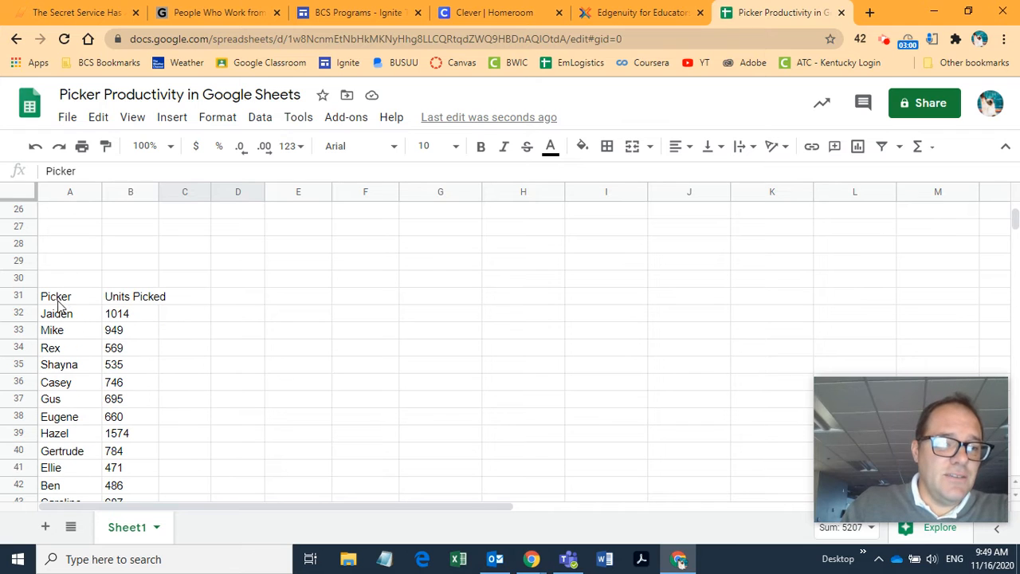
left_click(53, 303)
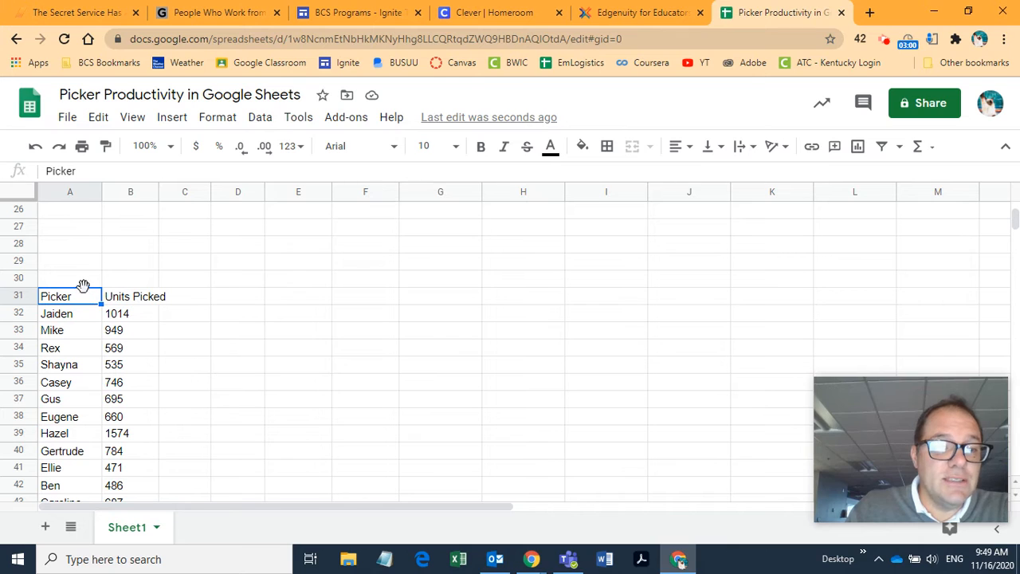
left_click_drag(81, 288, 82, 290)
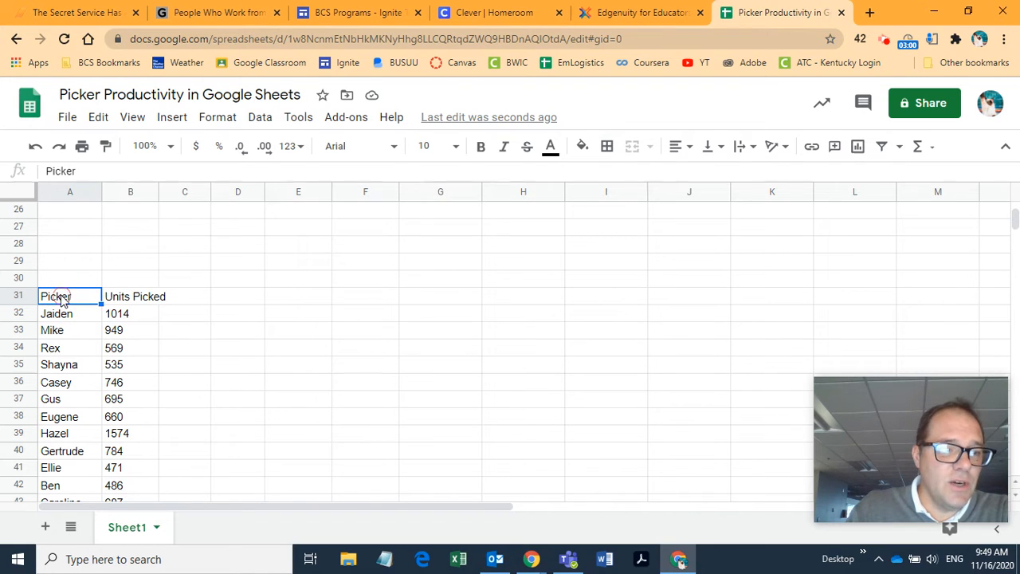
mouse_move(61, 298)
left_mouse_down()
mouse_move(119, 410)
mouse_move(114, 557)
mouse_move(123, 374)
left_mouse_up()
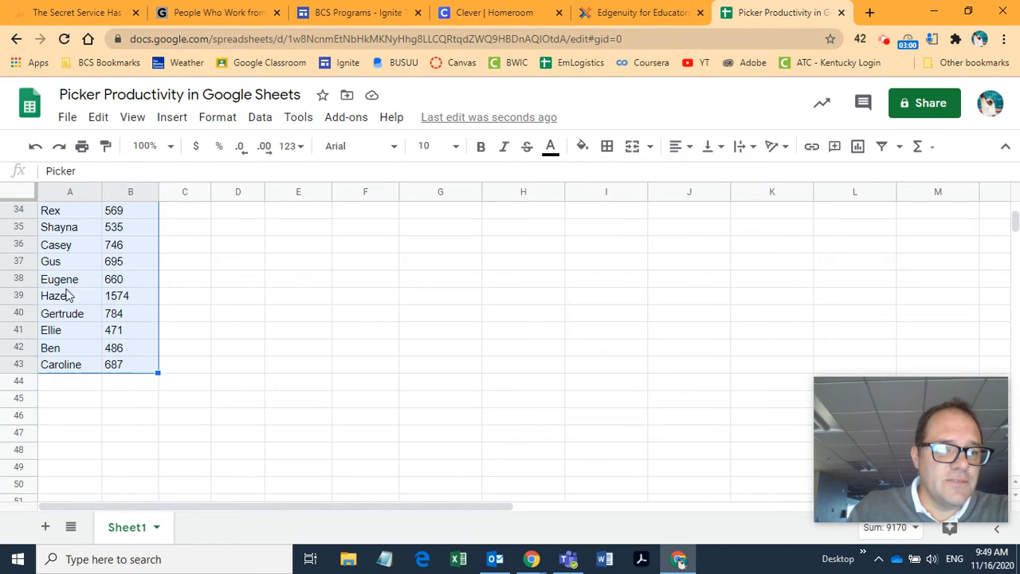
scroll(79, 247, "up", 1)
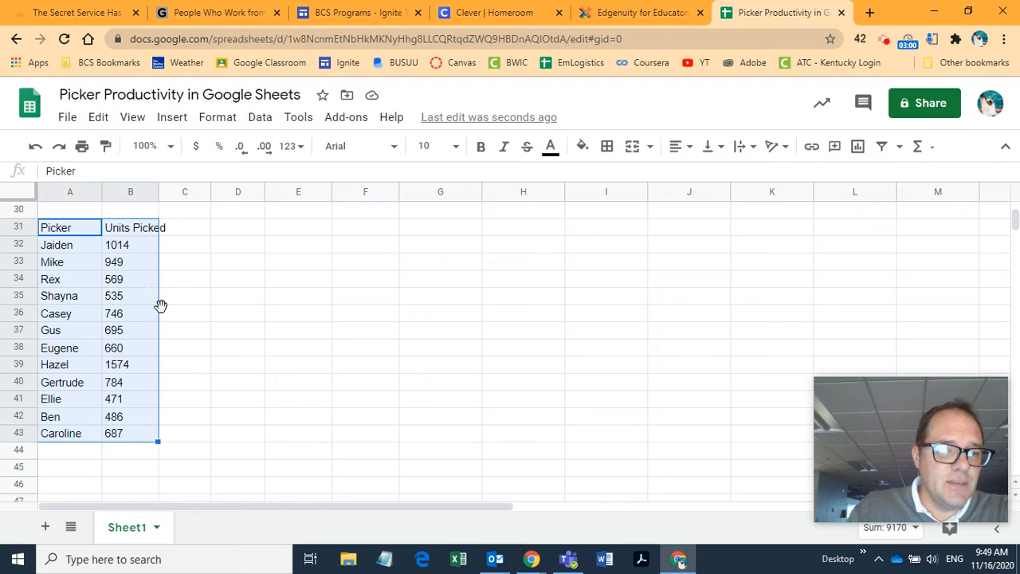
left_click_drag(160, 306, 419, 264)
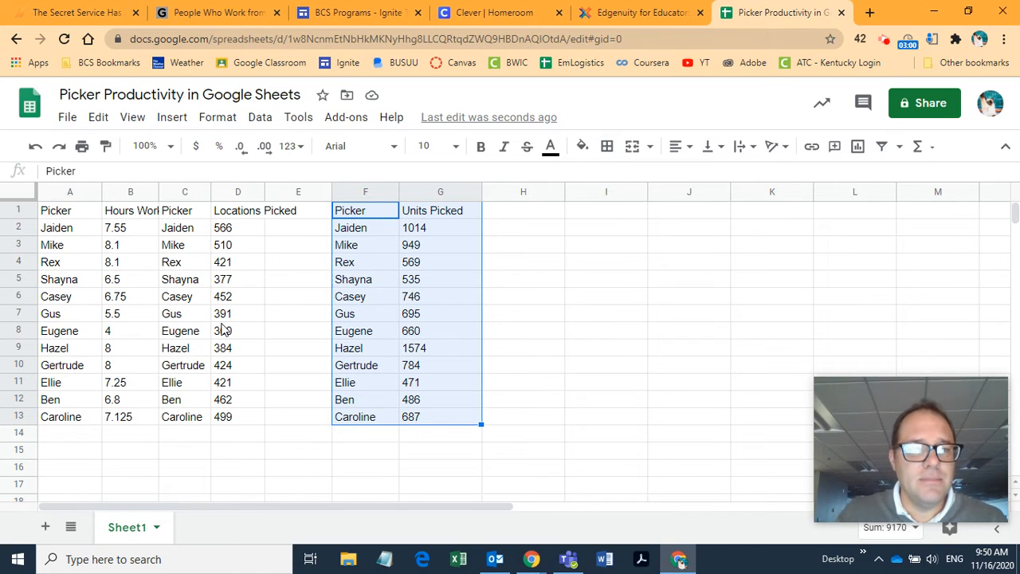
- Examine column E and the actual content of E1, and compare it with the contents of A3, B4, C4 and F5
left_click(292, 191)
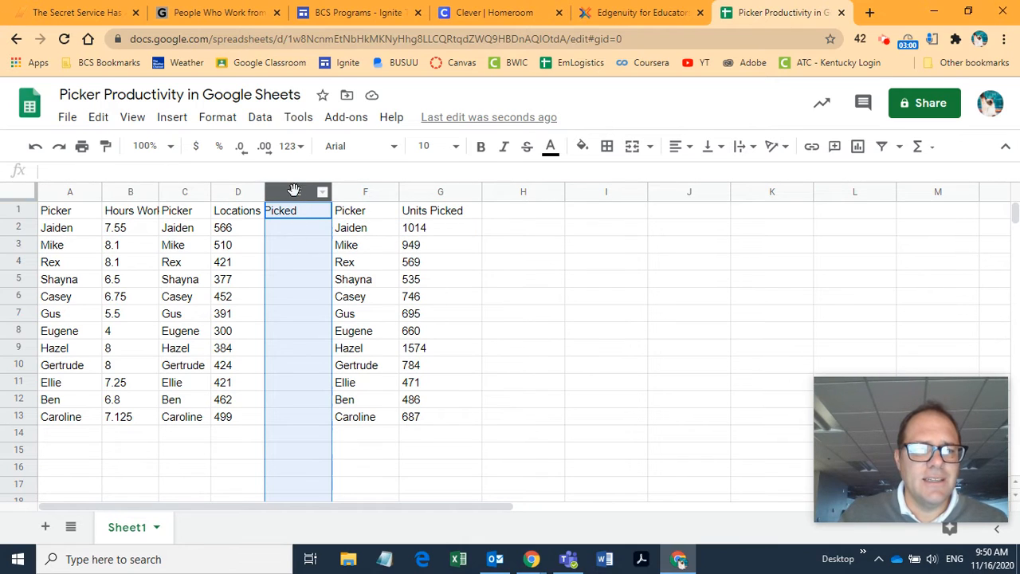
left_click(283, 233)
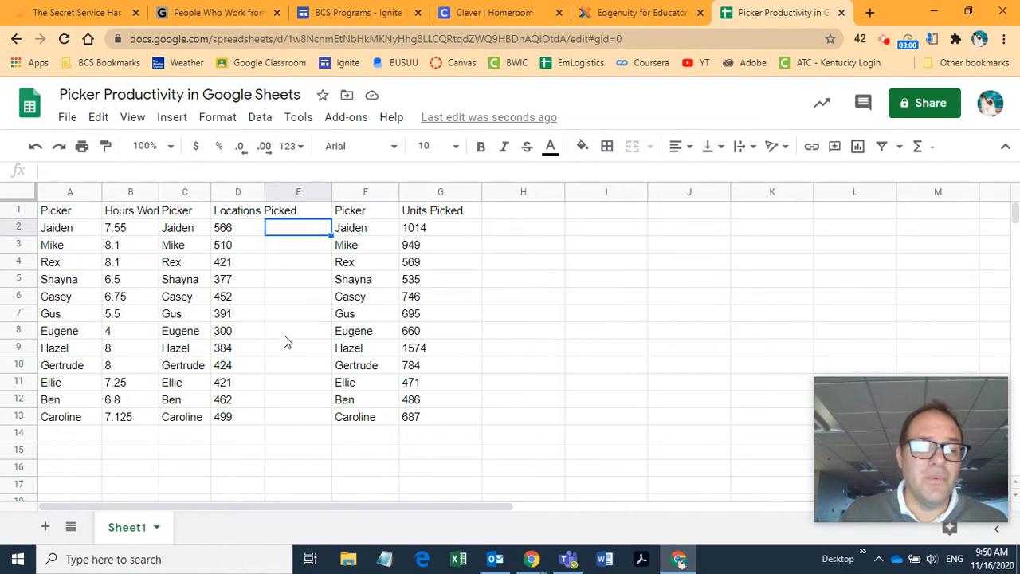
left_click(288, 212)
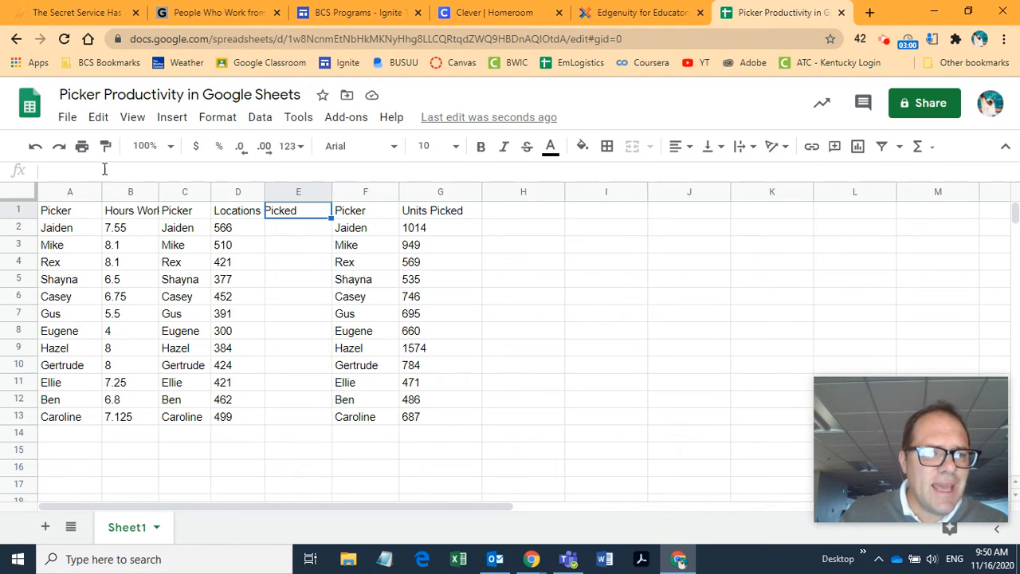
mouse_move(57, 173)
left_mouse_down()
mouse_move(148, 169)
mouse_move(56, 172)
left_mouse_up()
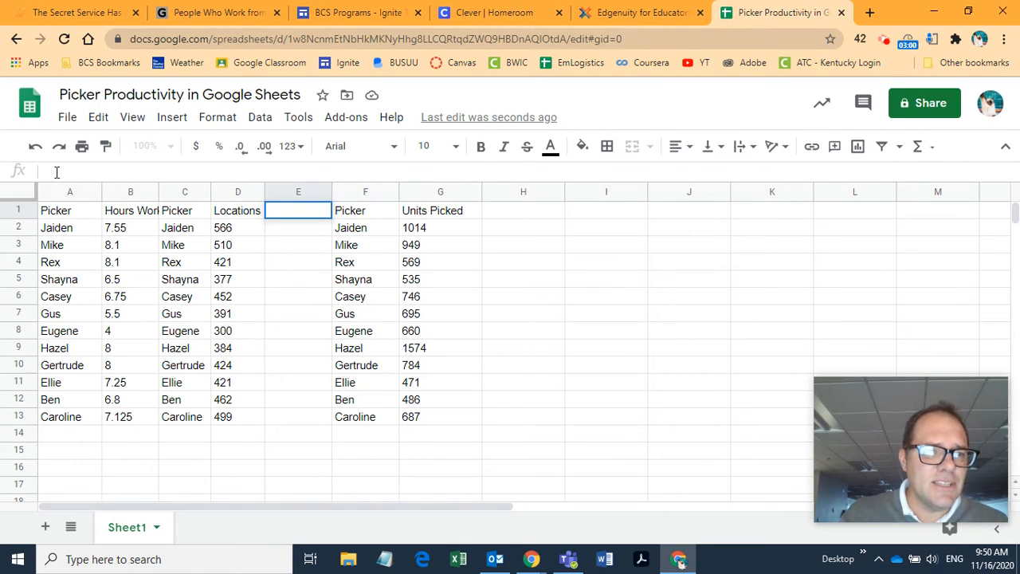
left_click(58, 248)
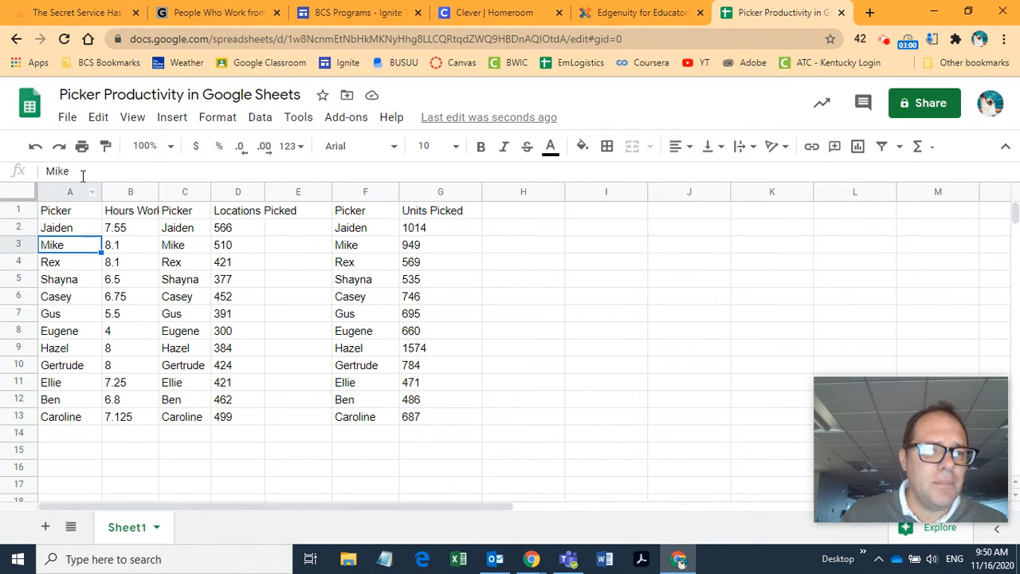
left_click(115, 268)
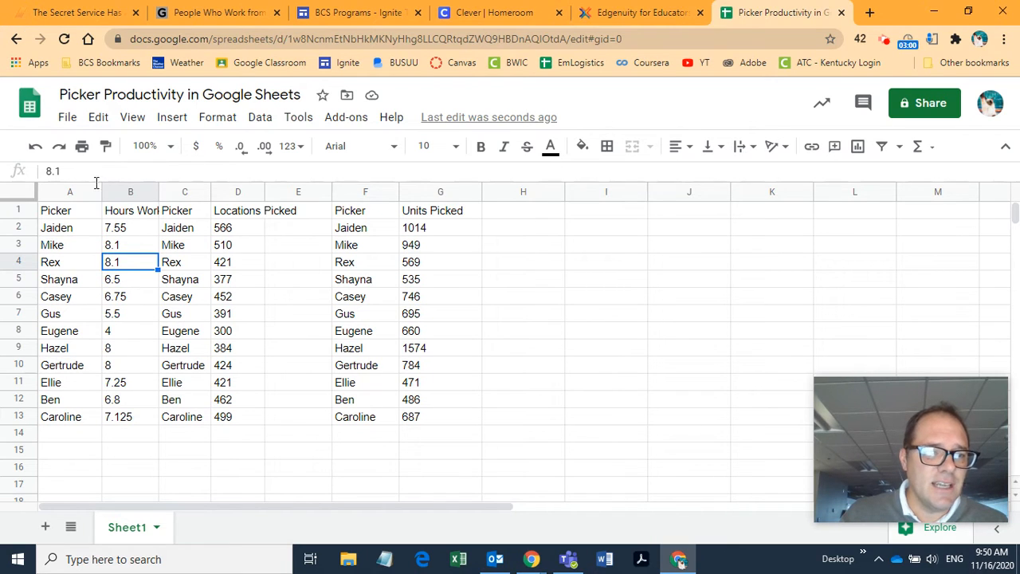
left_click(180, 268)
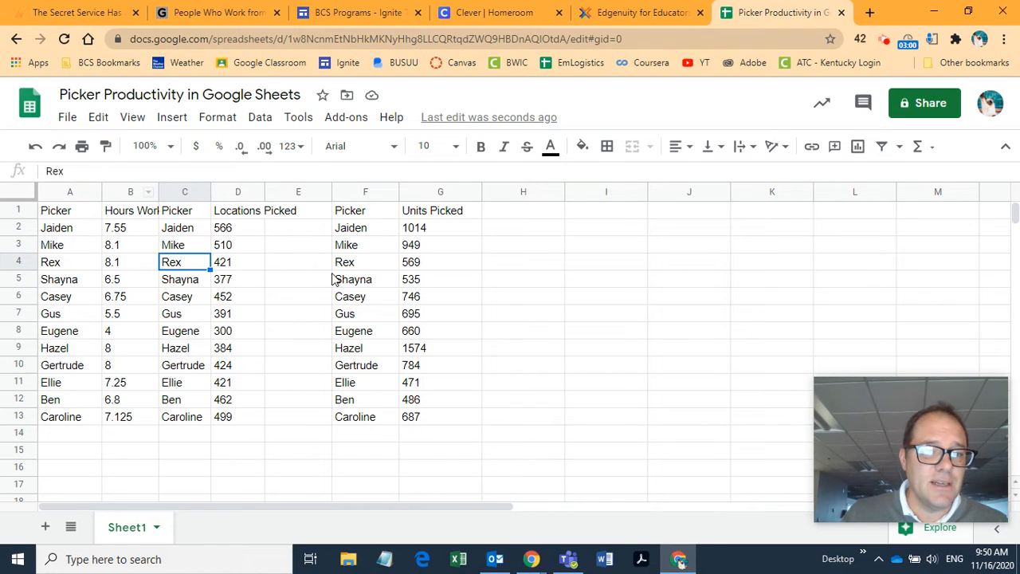
left_click(360, 284)
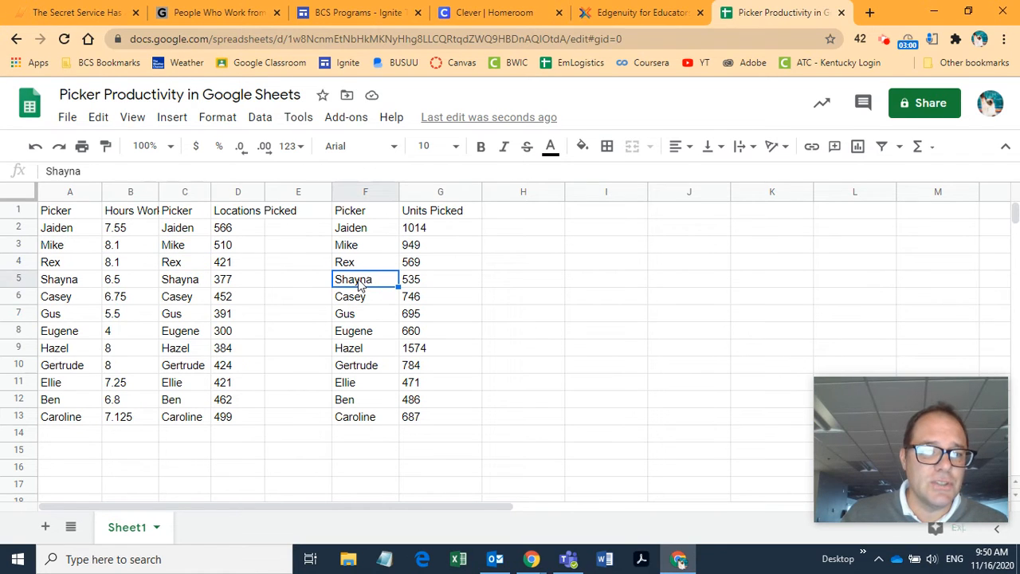
- Compare the stored contents of F5, E1, D1 and B1 to see which cell holds the overflowing heading text
left_click(89, 171)
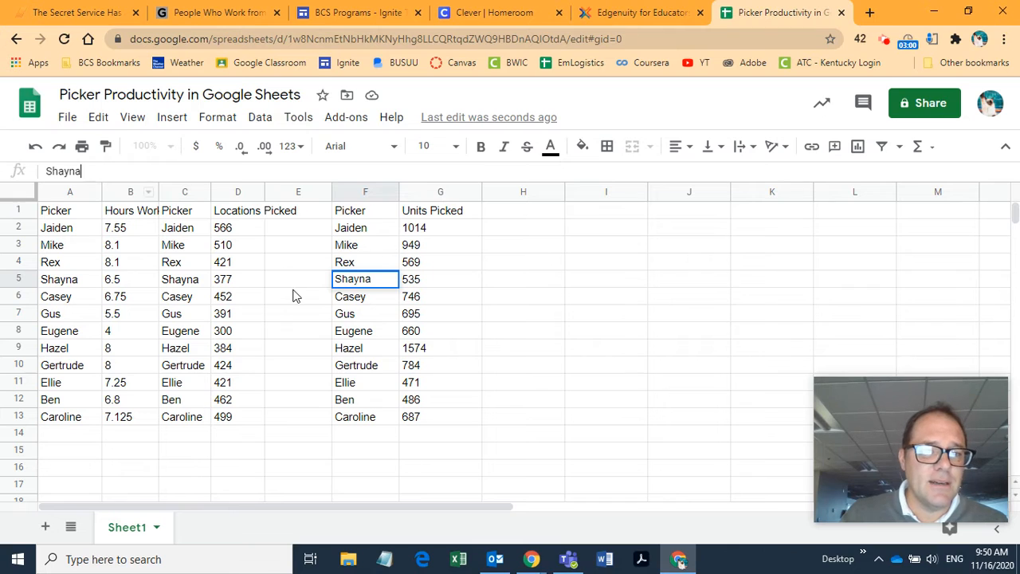
left_click(282, 218)
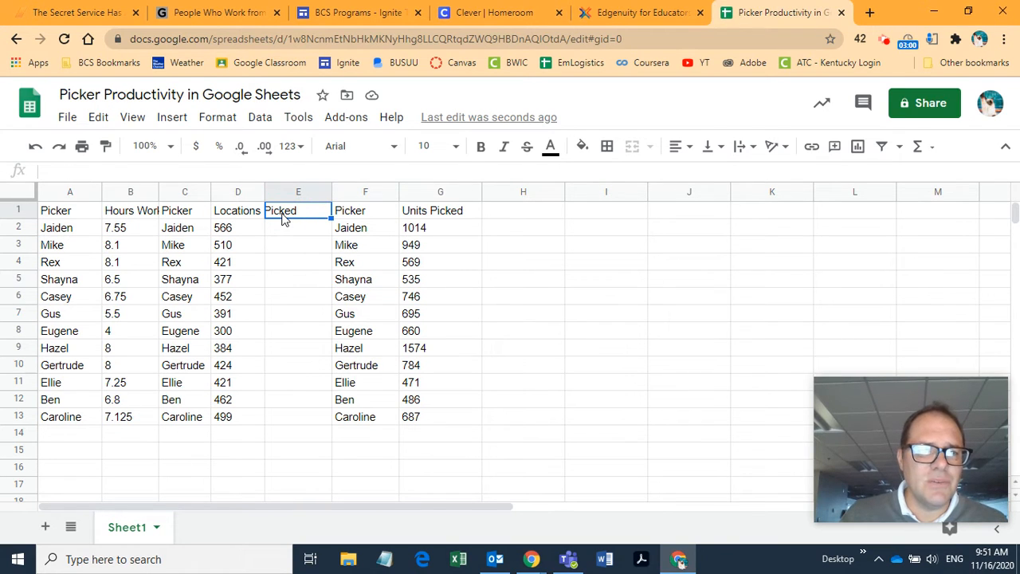
left_click(71, 171)
left_click(226, 212)
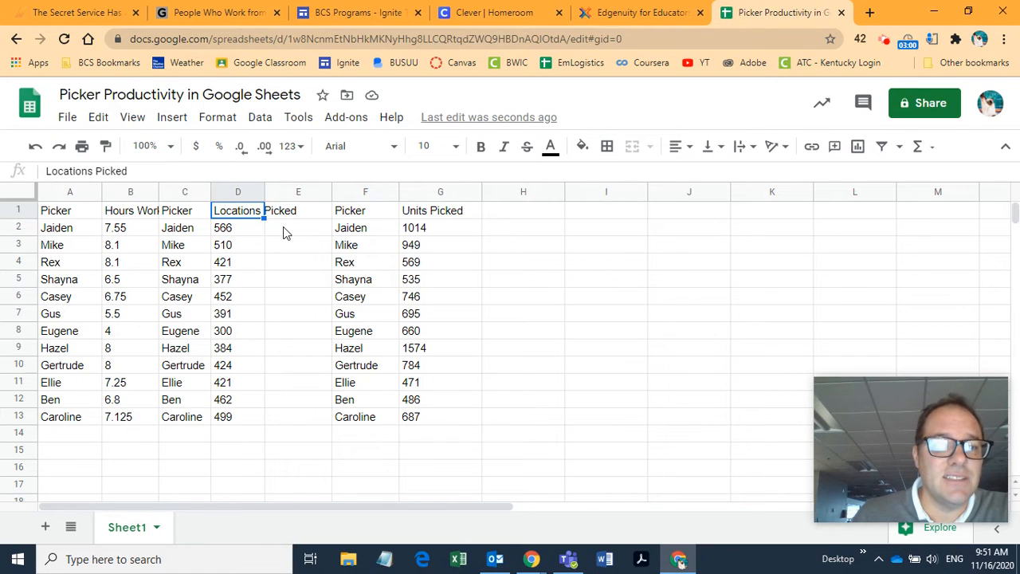
left_click(292, 209)
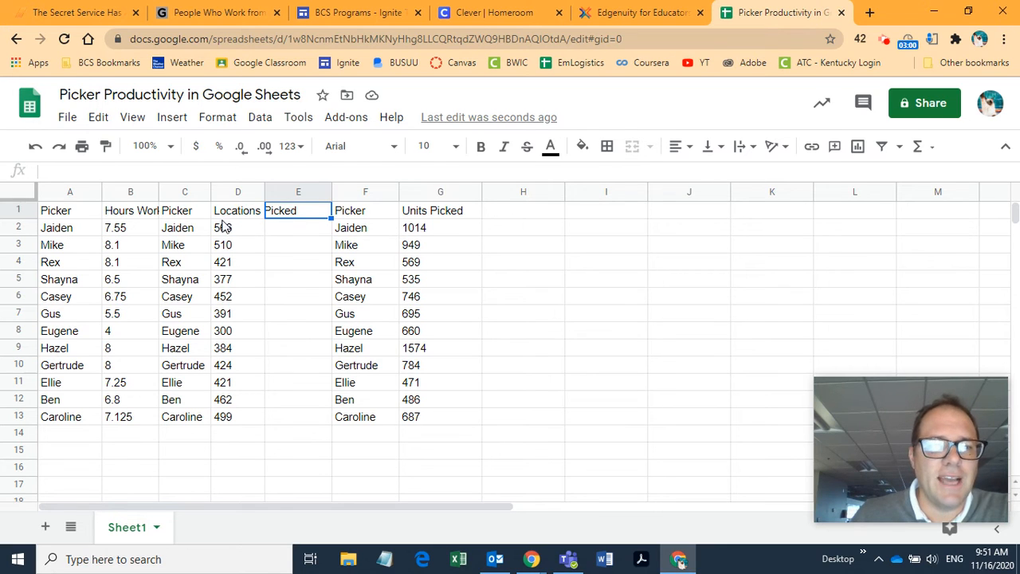
left_click(135, 214)
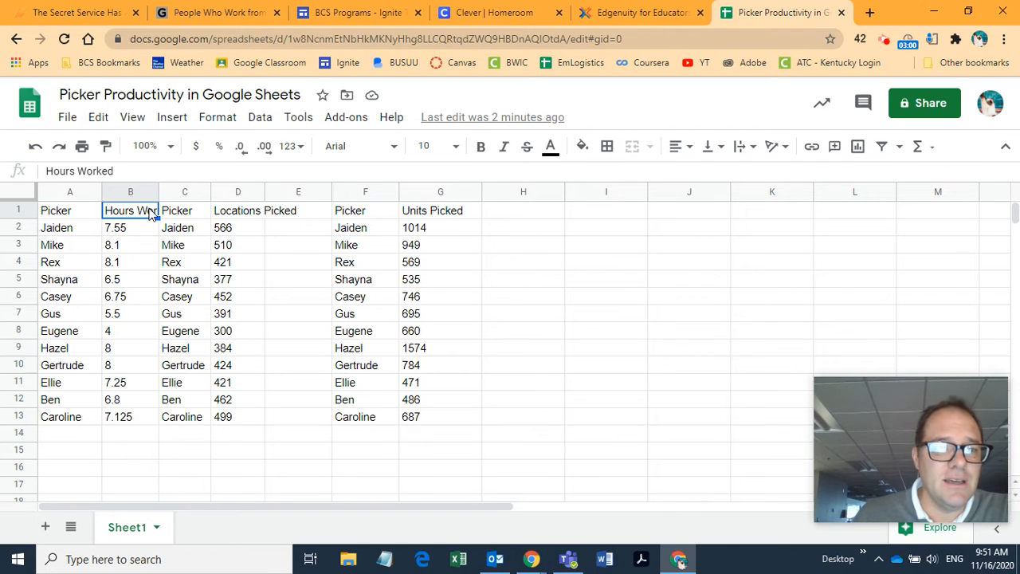
left_click(283, 192)
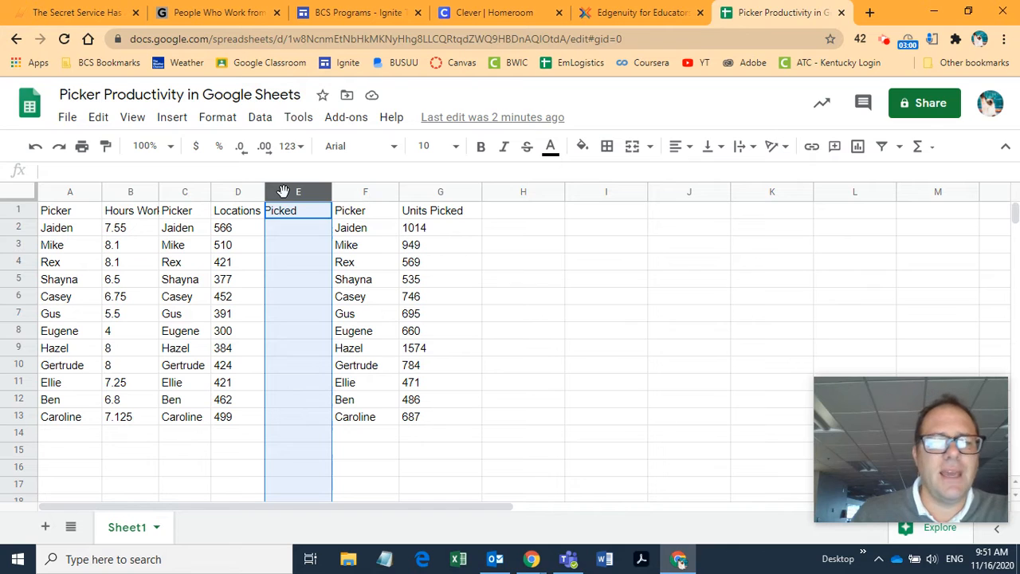
left_click(293, 216)
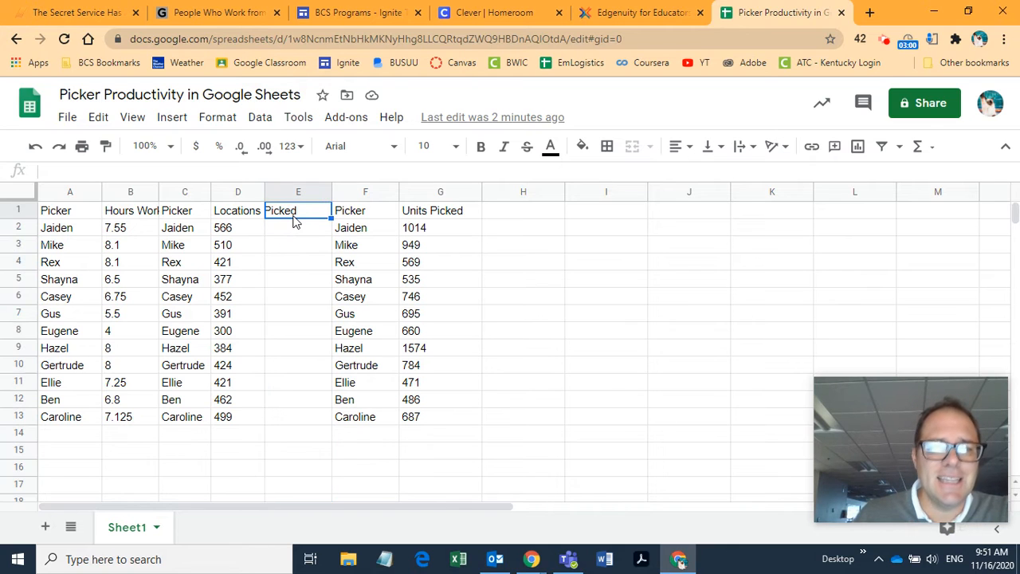
- Check the cells of column E from E1 down to E13 for any stored content
key("Down")
key("Down")
key("Down")
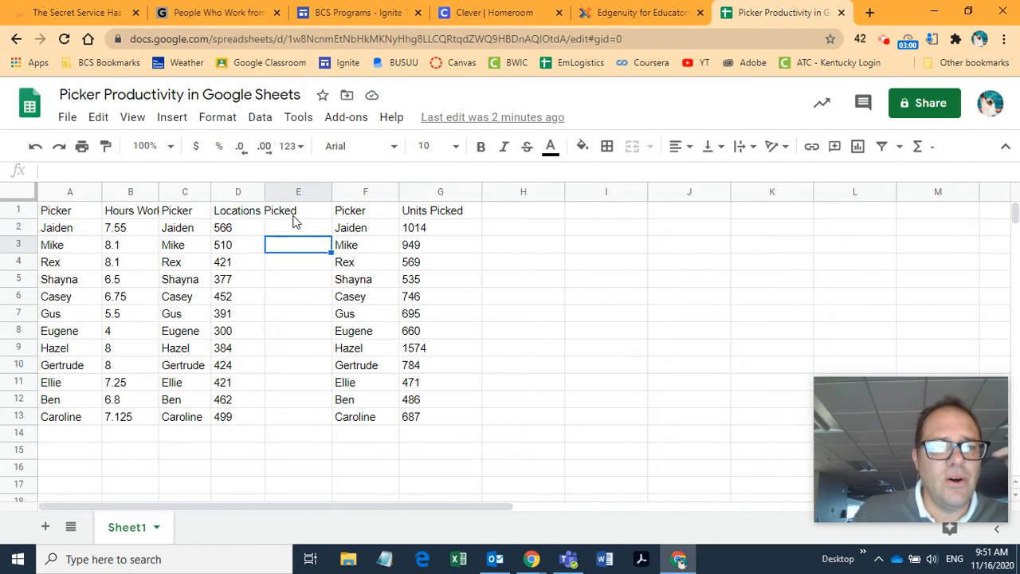
key("Down")
key("Down")
key("Down")
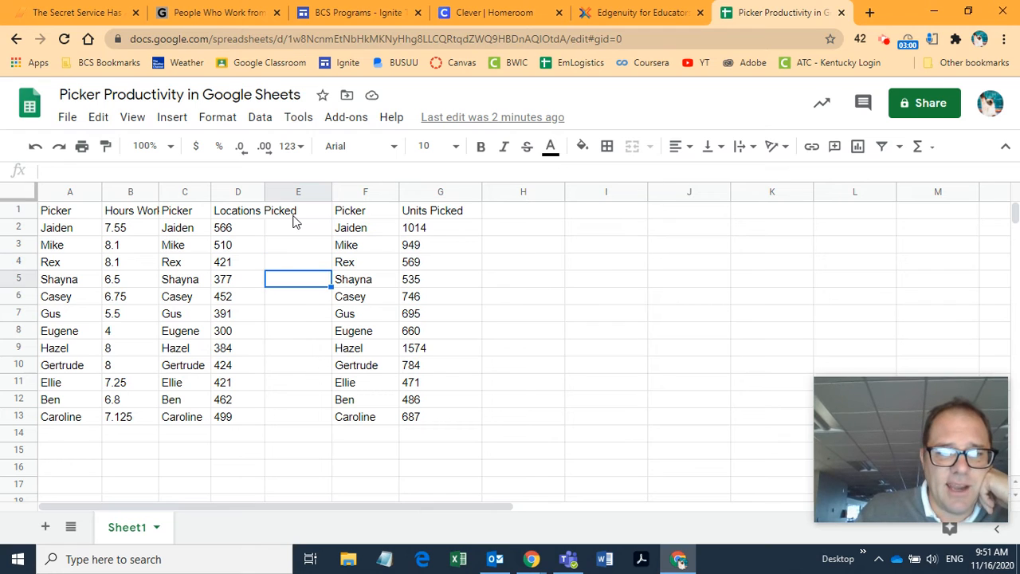
key("Down")
key("Down")
key("Down")
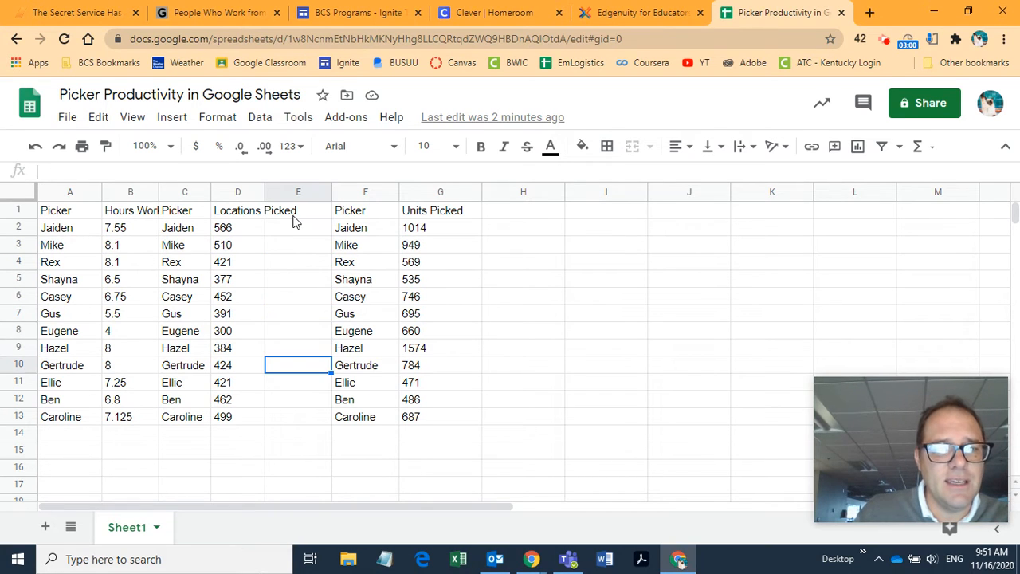
left_click(89, 170)
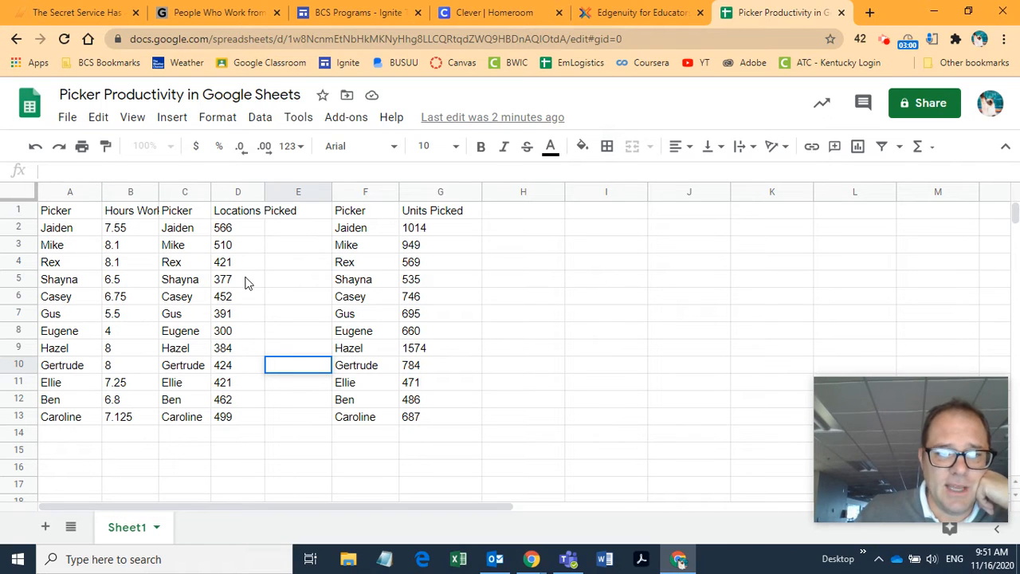
double_click(284, 361)
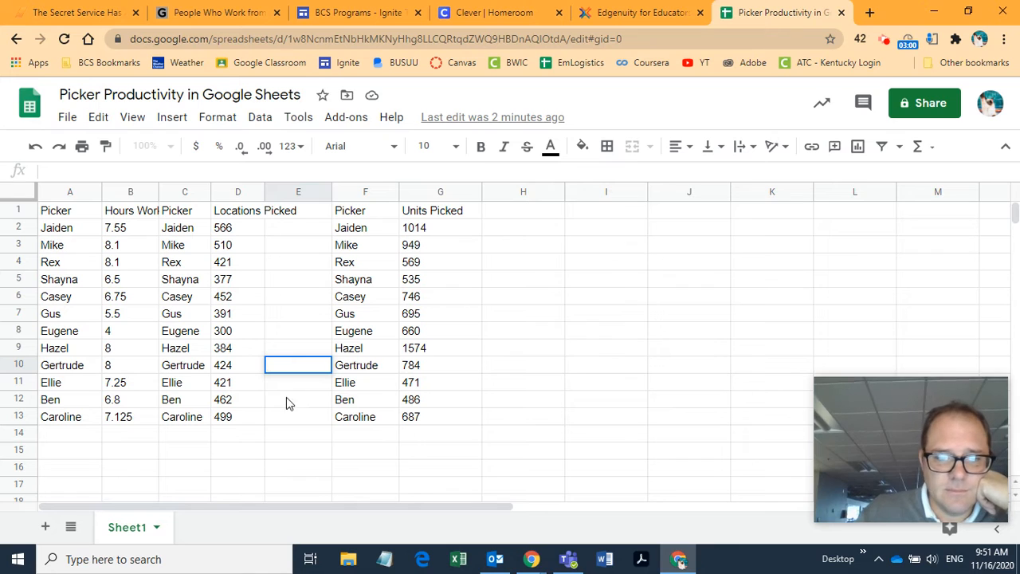
left_click(286, 386)
left_click(285, 402)
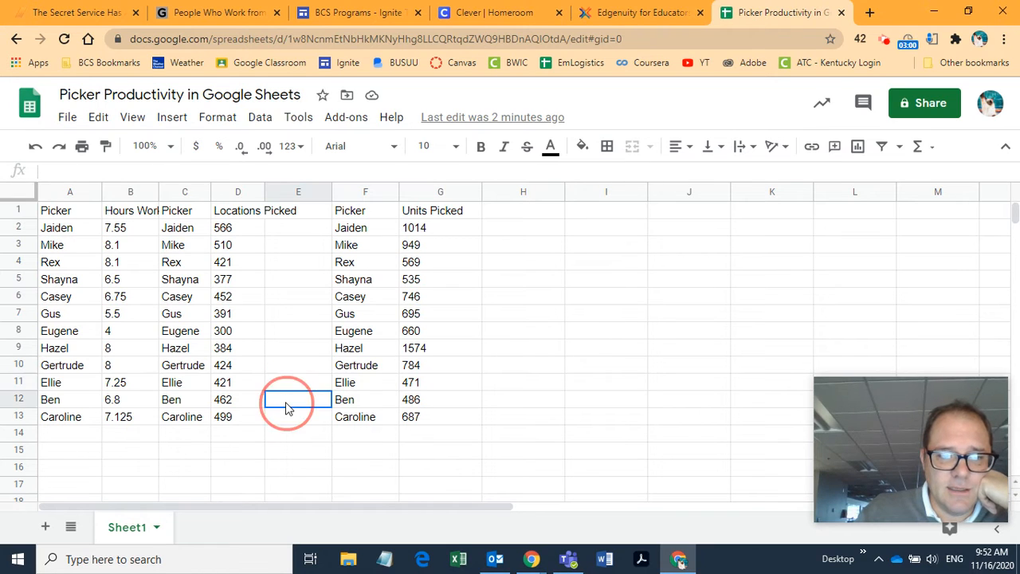
left_click(289, 419)
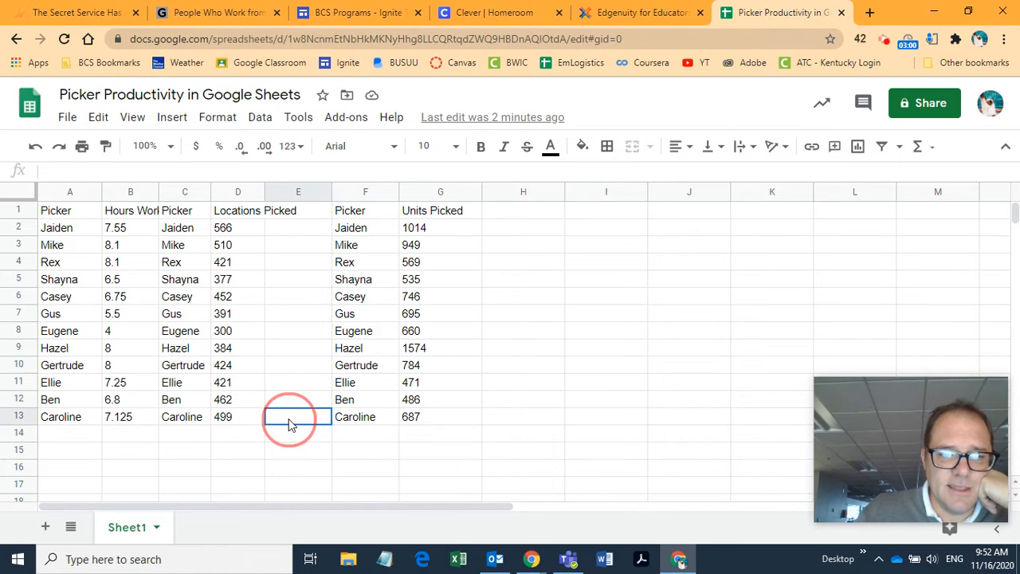
- Move the empty column E to the far side of the Units Picked table
left_click(291, 191)
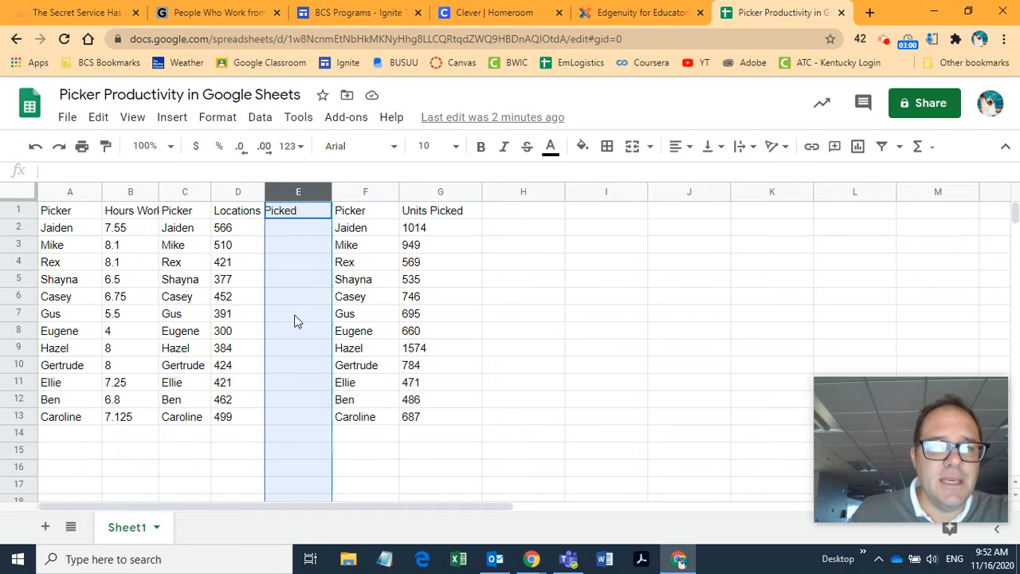
left_click(469, 264)
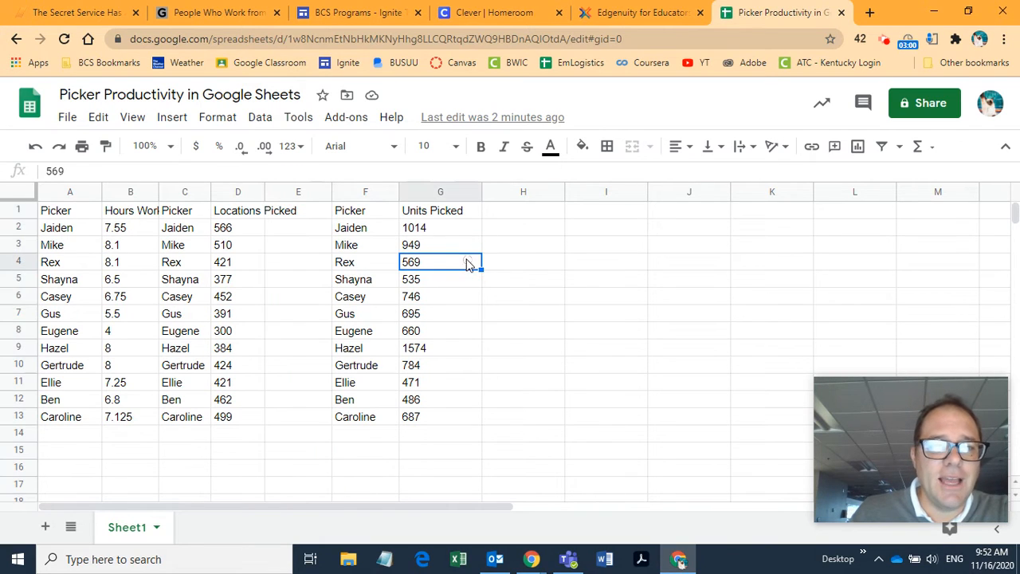
left_click(292, 191)
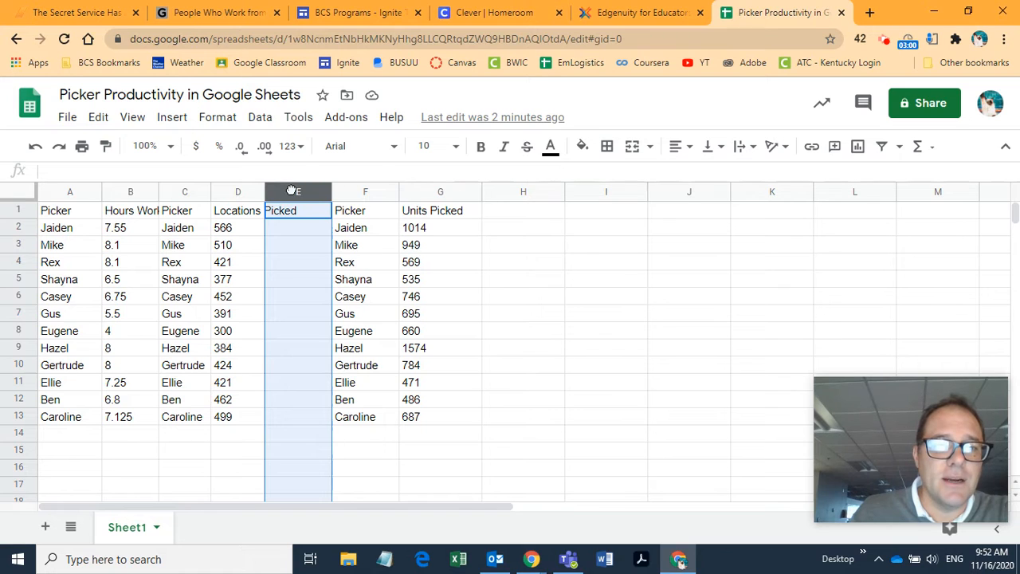
left_click(292, 189)
left_click(291, 190)
left_click(292, 189)
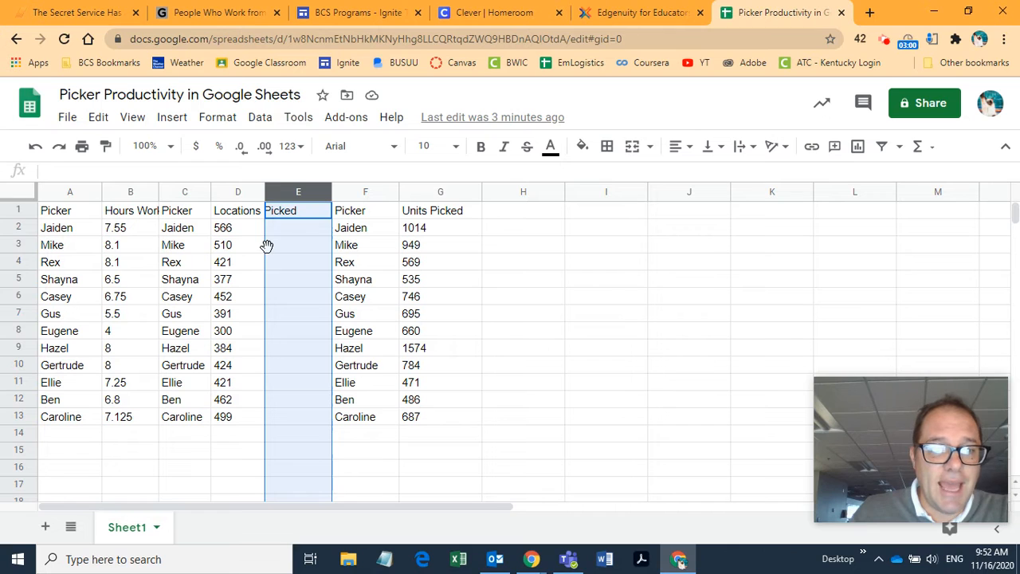
left_click_drag(267, 245, 513, 267)
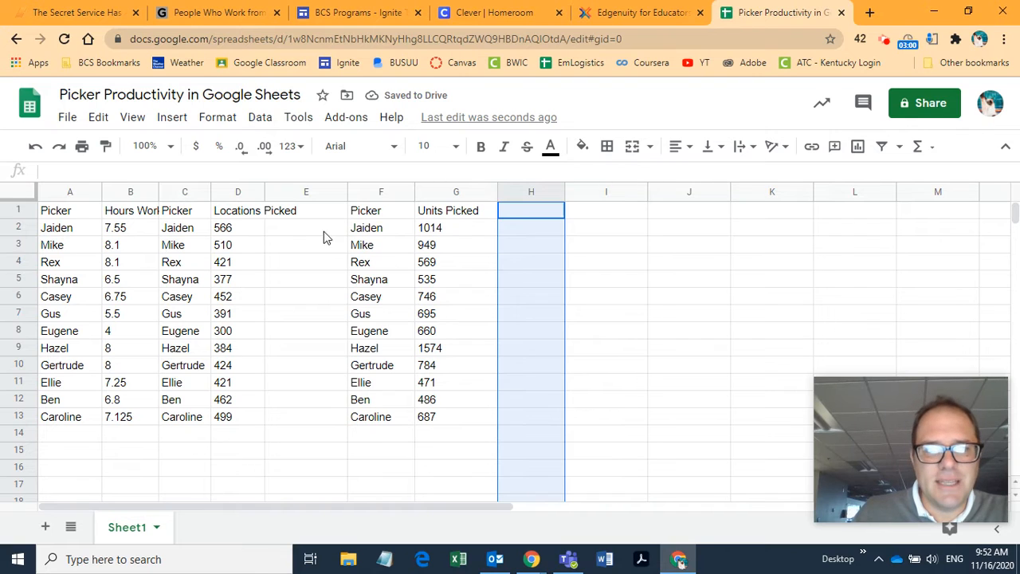
- Insert one blank column to the right of column E, then undo the insertion
left_click(311, 192)
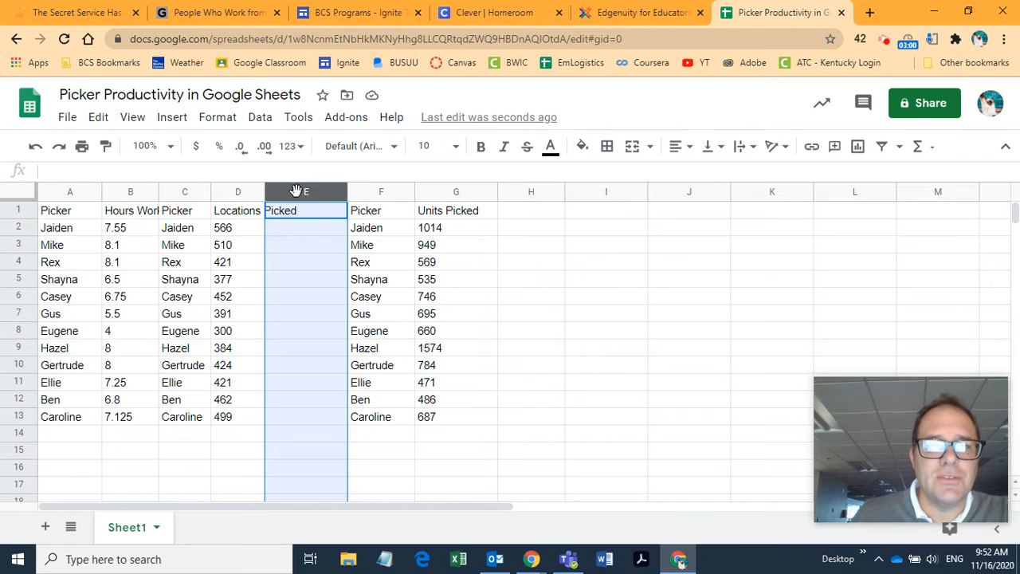
right_click(296, 191)
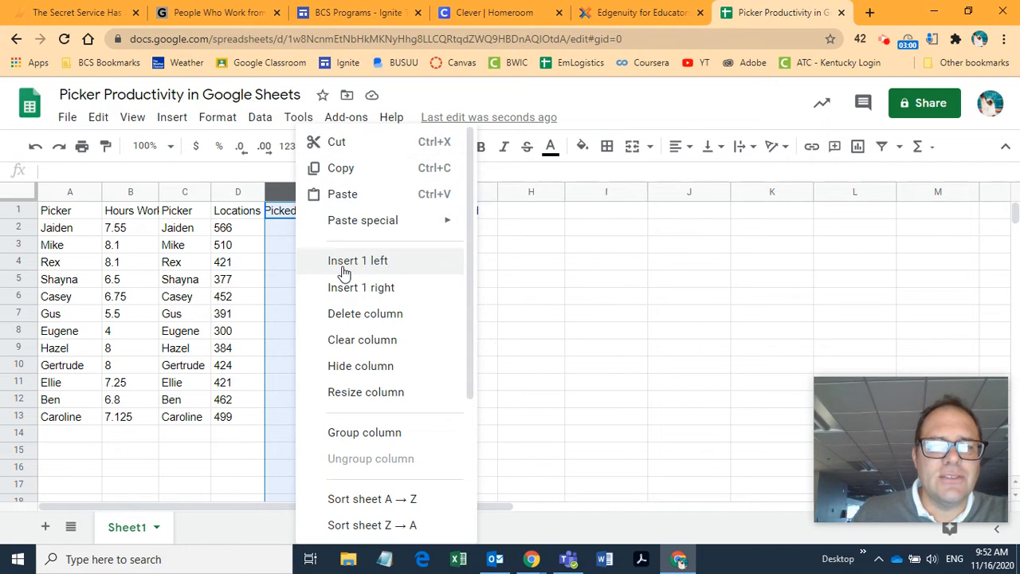
scroll(351, 367, "down", 1)
scroll(351, 366, "down", 5)
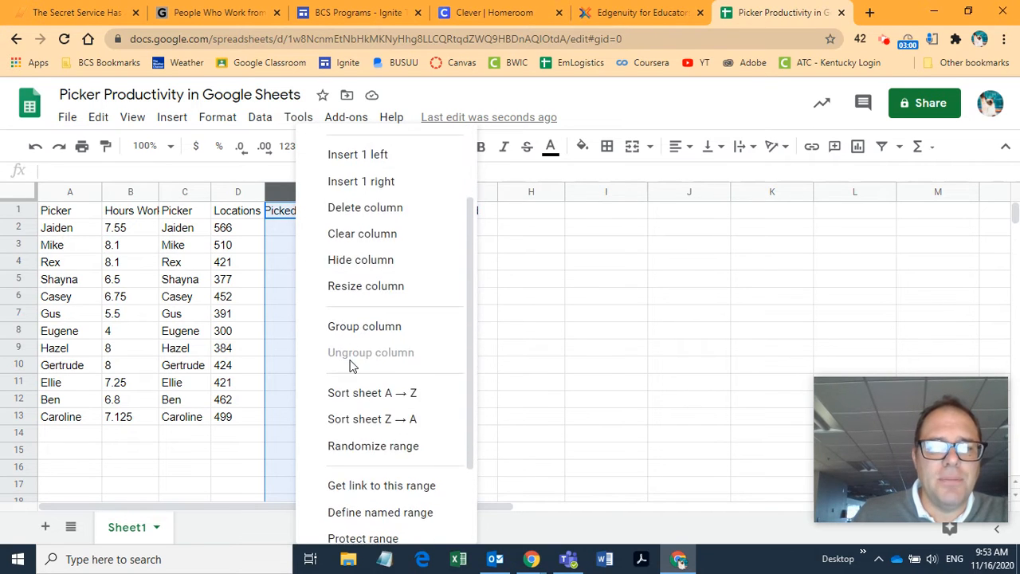
scroll(351, 366, "up", 6)
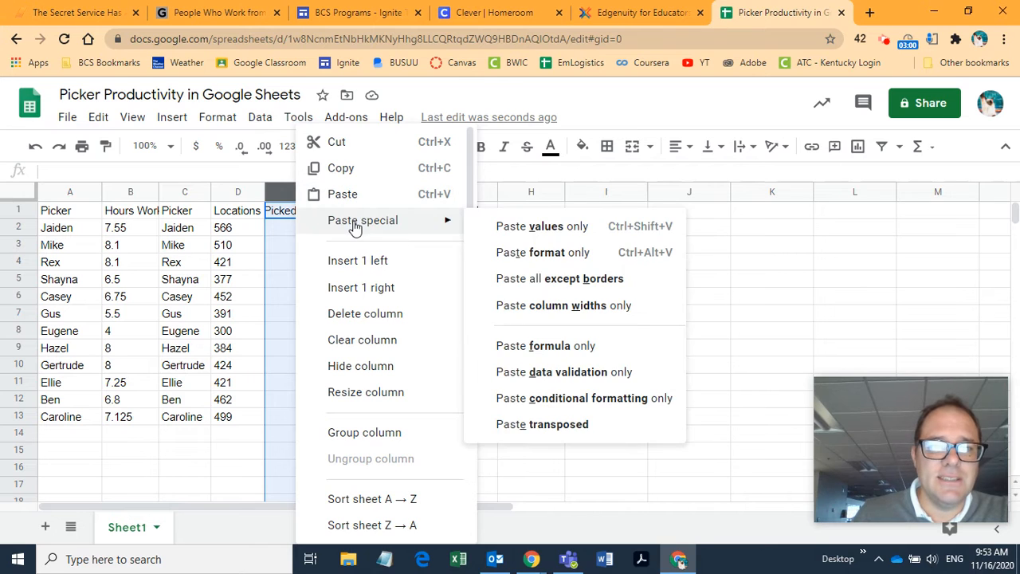
left_click(356, 290)
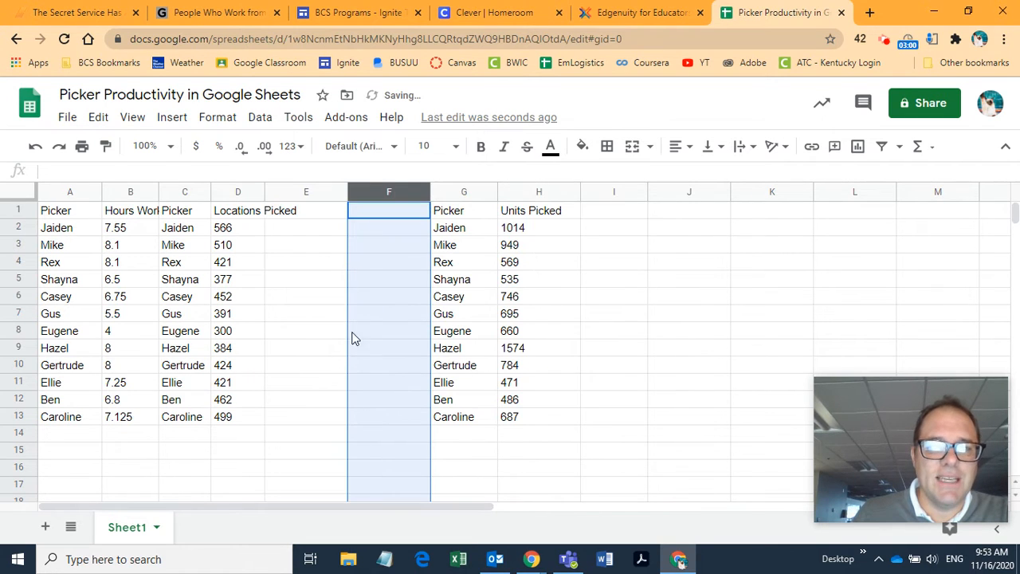
left_click(300, 192)
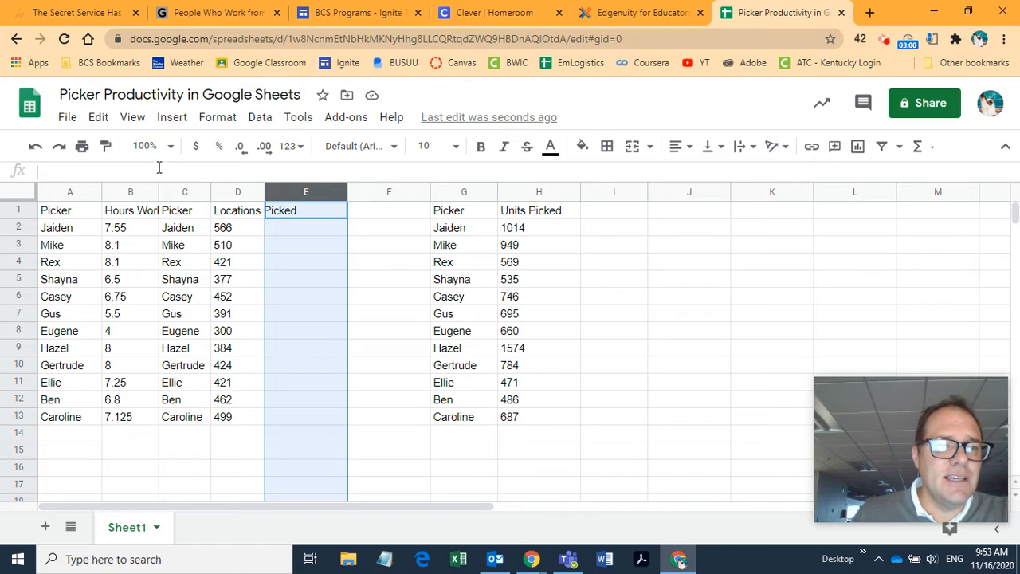
left_click(34, 147)
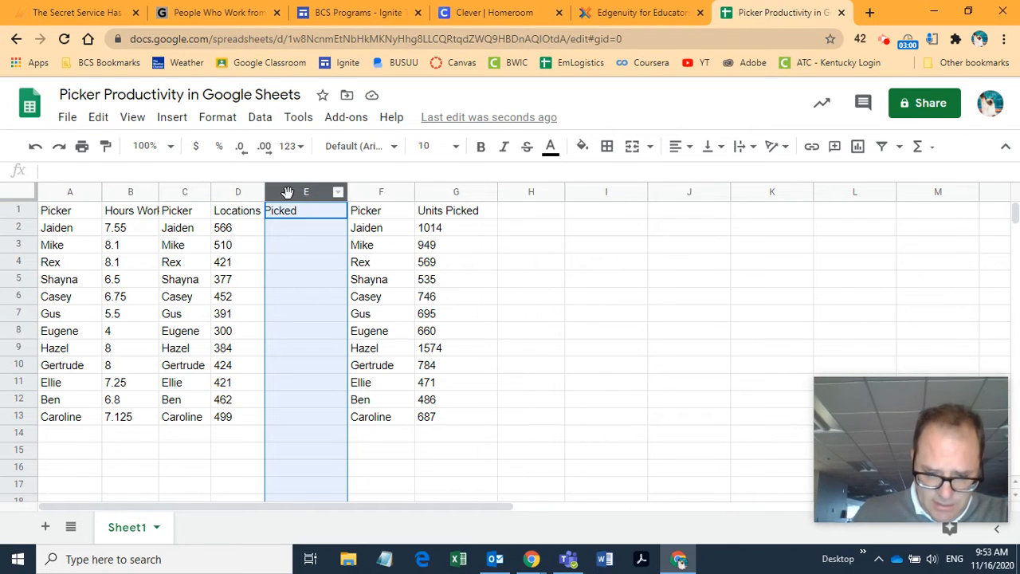
- Delete the empty column E and the duplicate Picker column C before the Locations Picked values
right_click(288, 194)
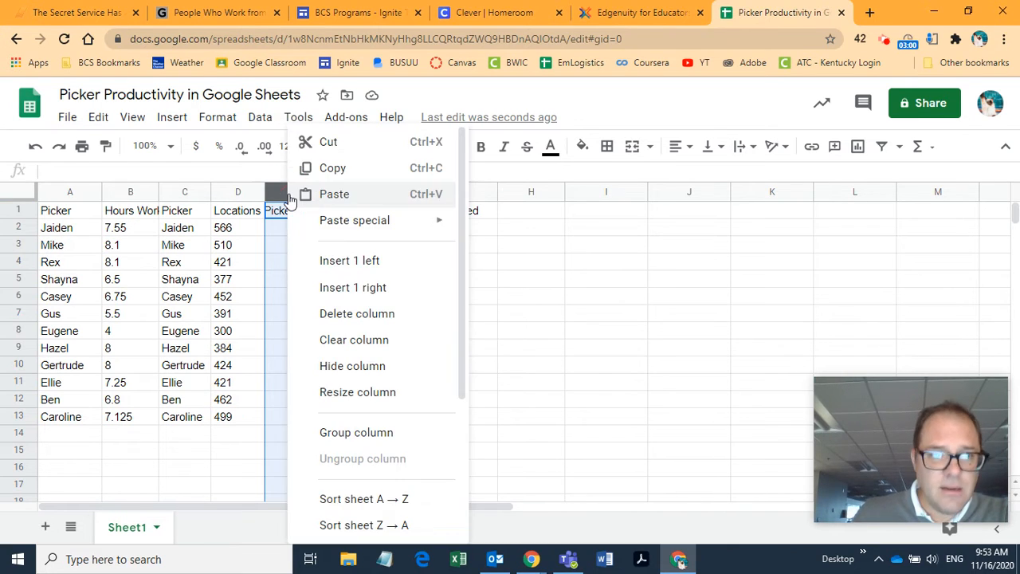
left_click(368, 316)
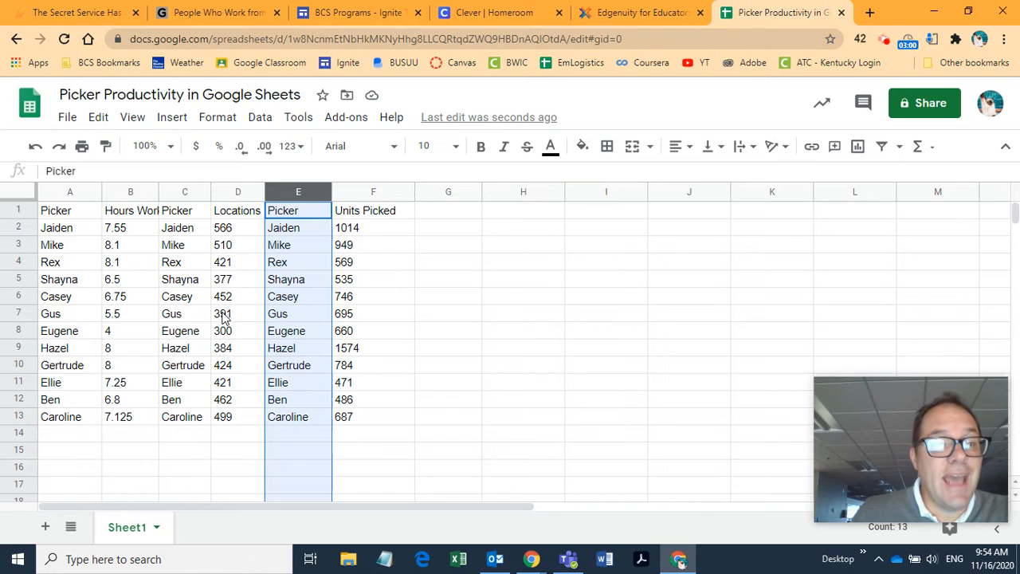
left_click(182, 192)
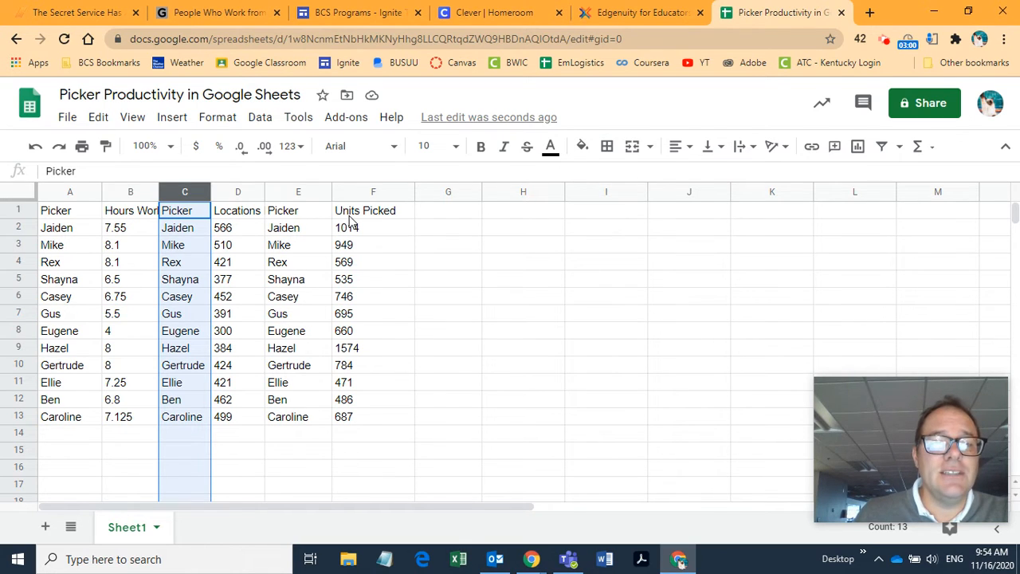
right_click(181, 193)
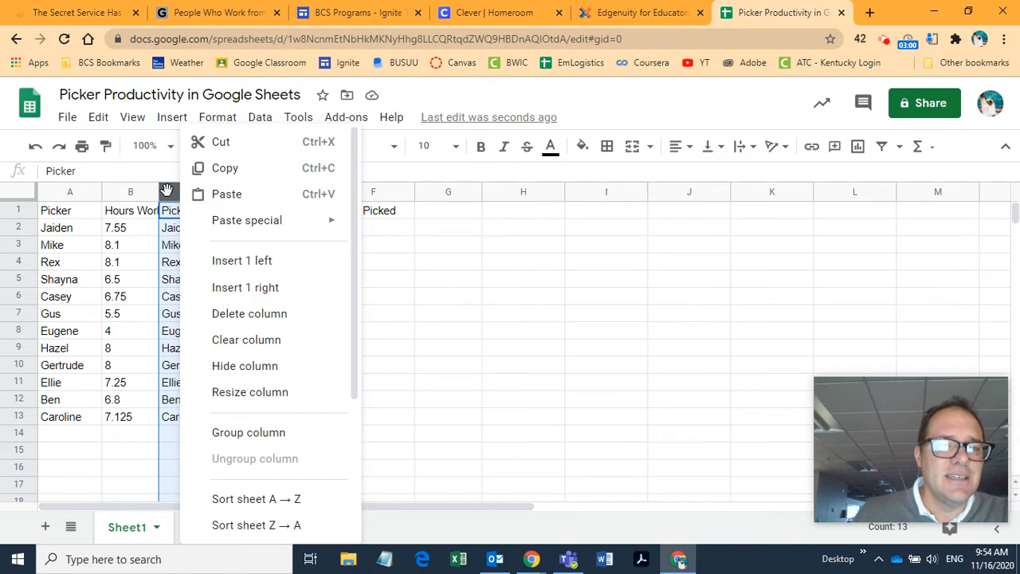
left_click(238, 316)
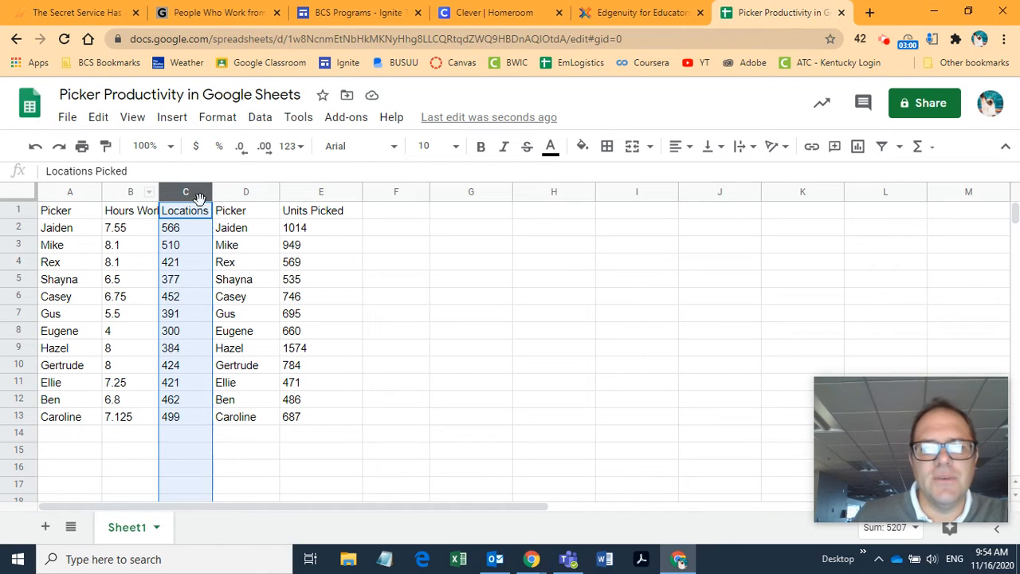
- Delete the remaining duplicate Picker column D between the Locations Picked and Units Picked values
left_click(245, 197)
left_click(249, 191)
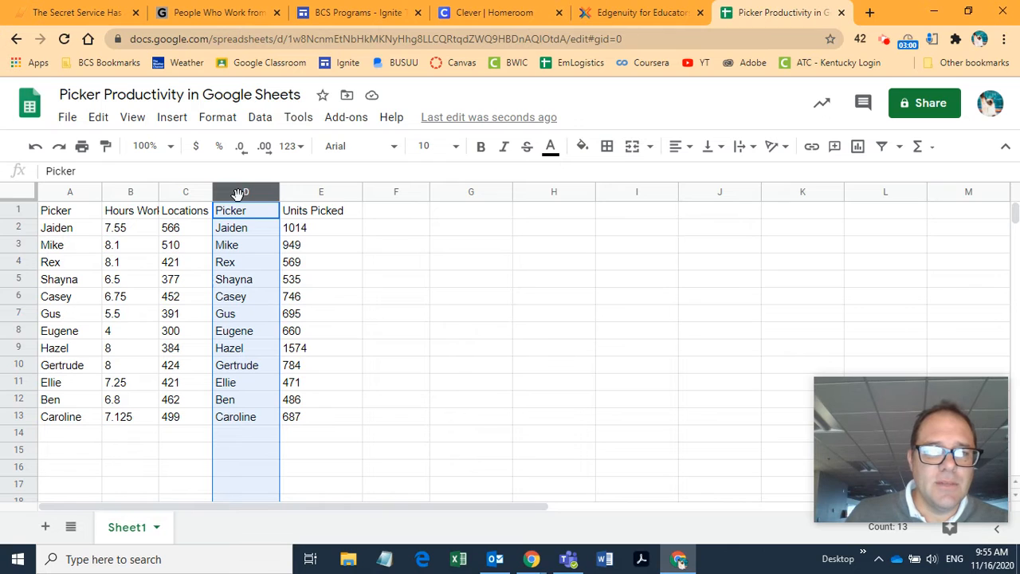
right_click(239, 194)
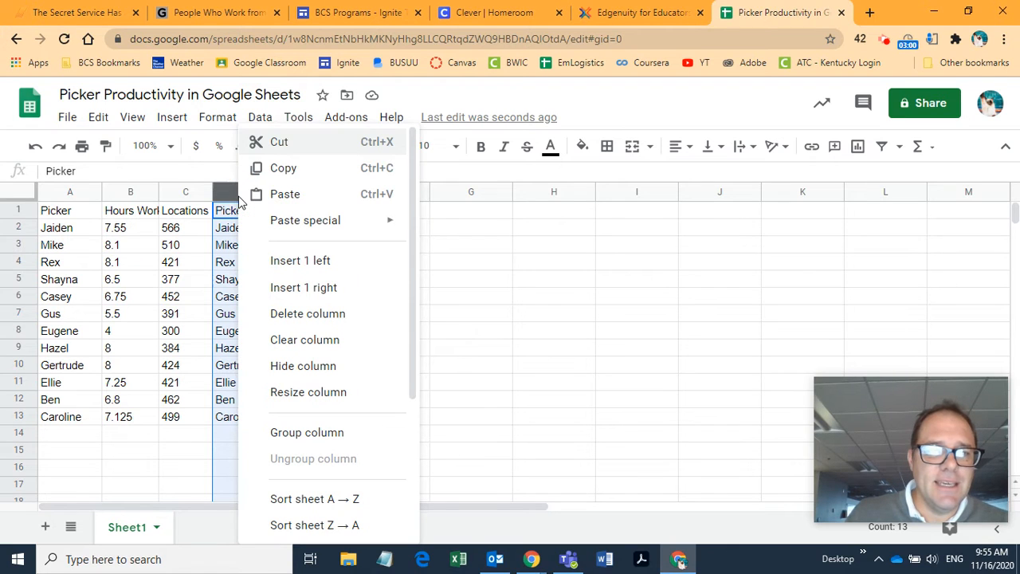
left_click(285, 316)
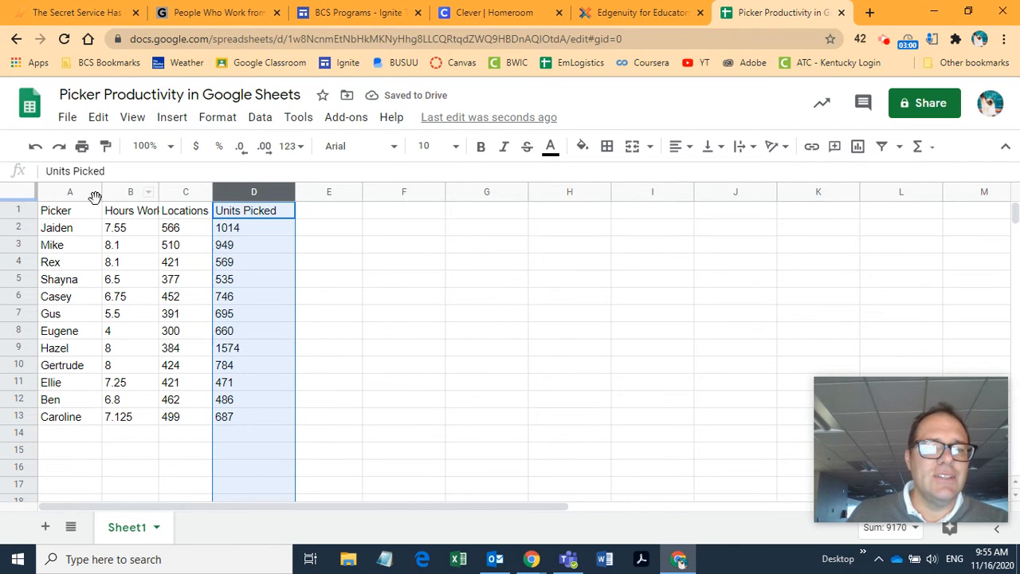
left_click(342, 264)
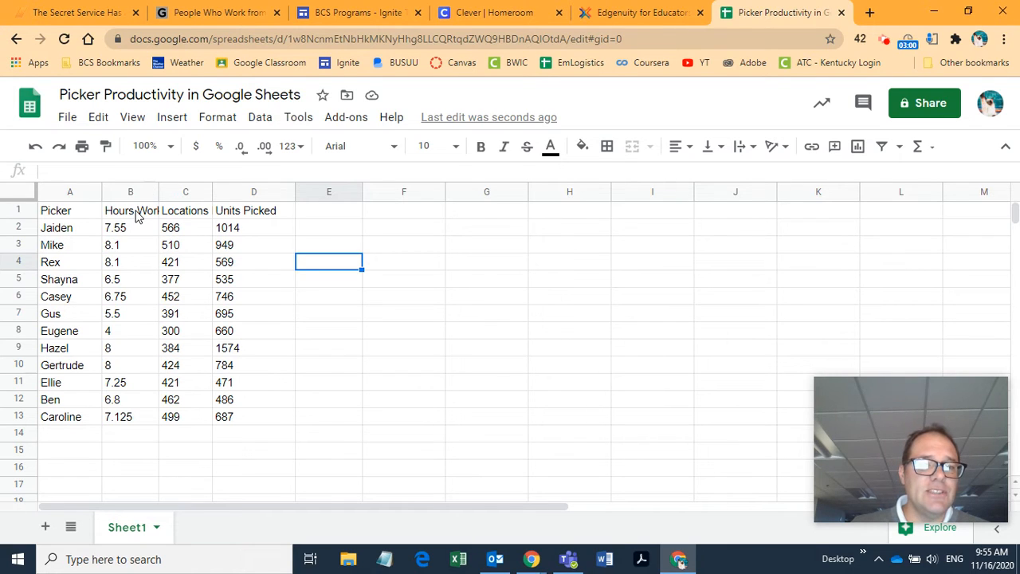
- Widen columns B and C to fit the full Hours Worked and Locations Picked headers
left_click(137, 215)
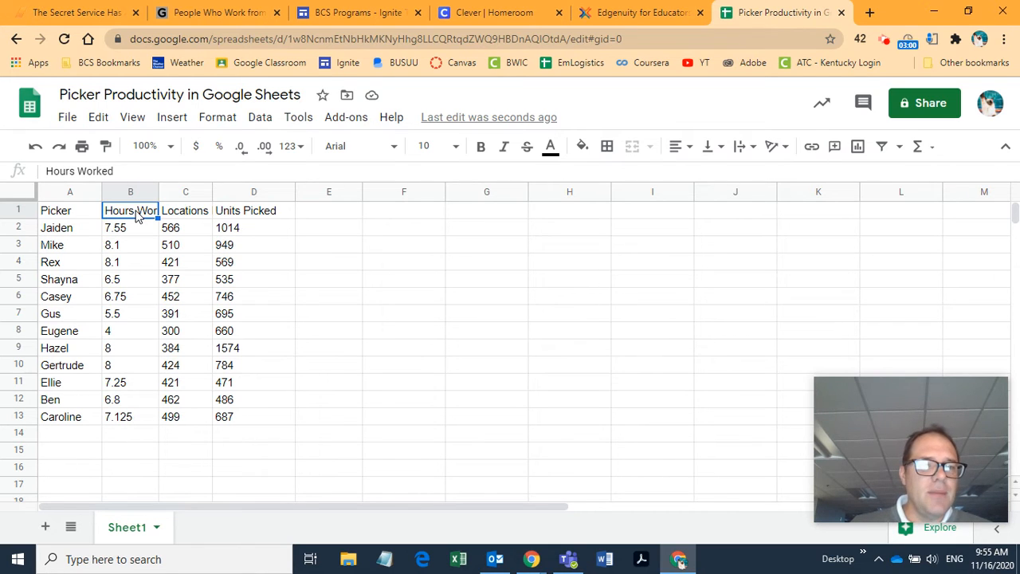
left_click(117, 172)
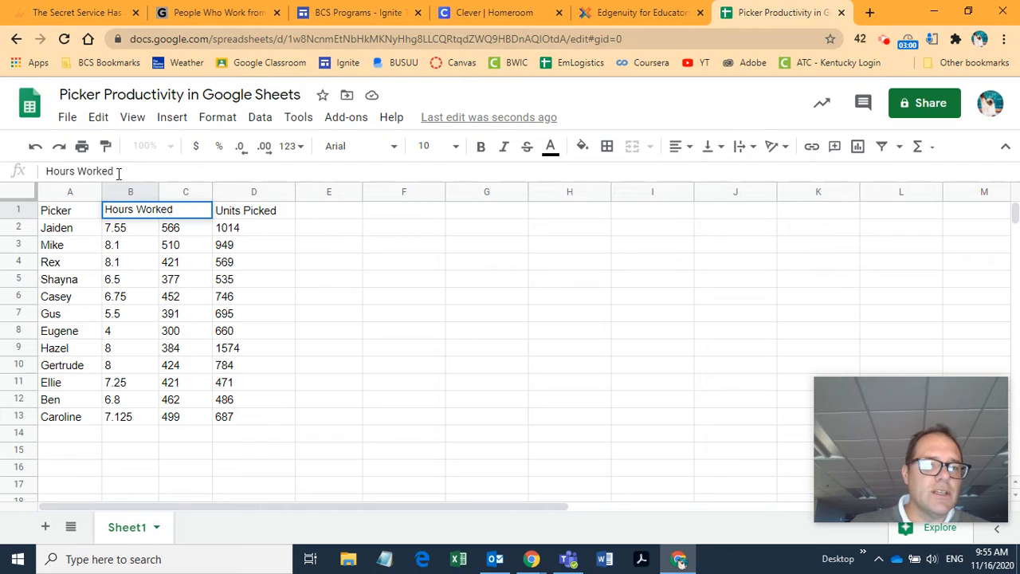
left_click(130, 231)
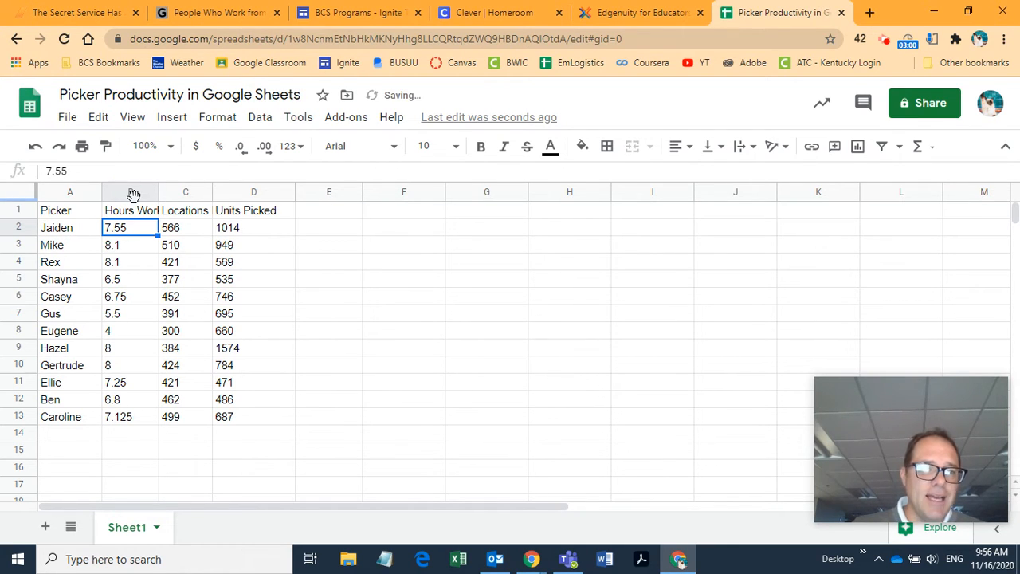
left_click(125, 191)
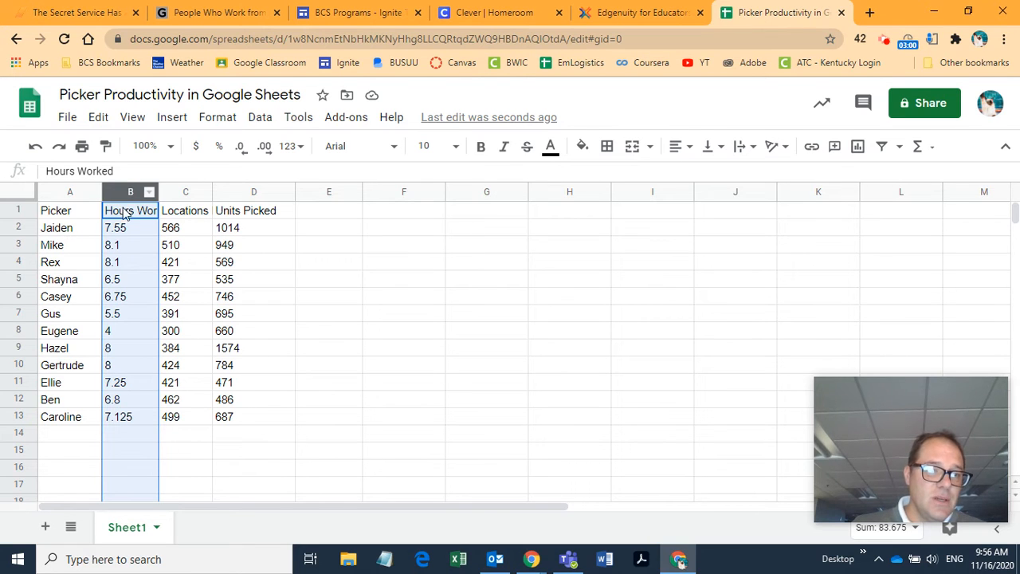
left_click(126, 213)
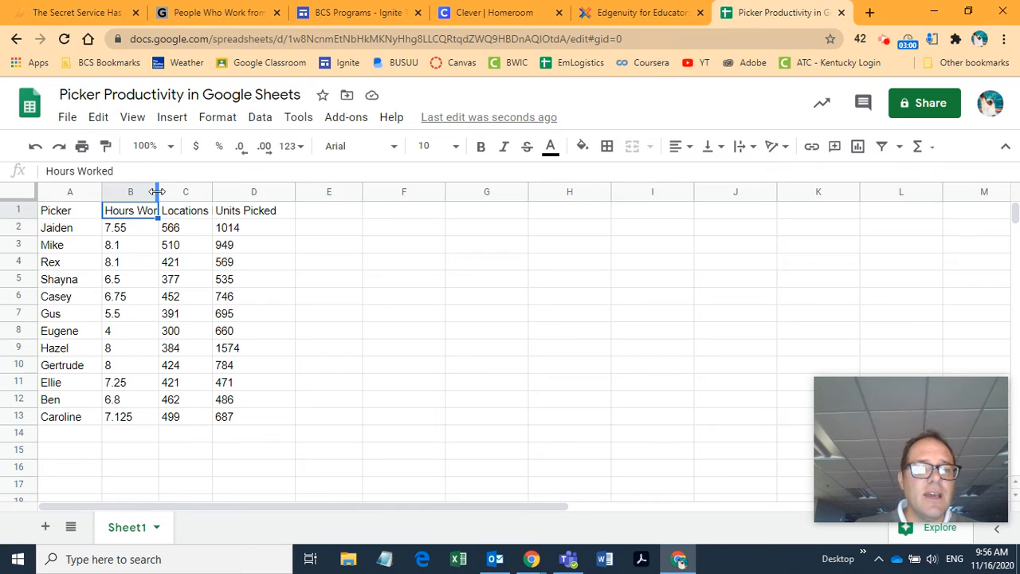
left_click_drag(157, 192, 157, 191)
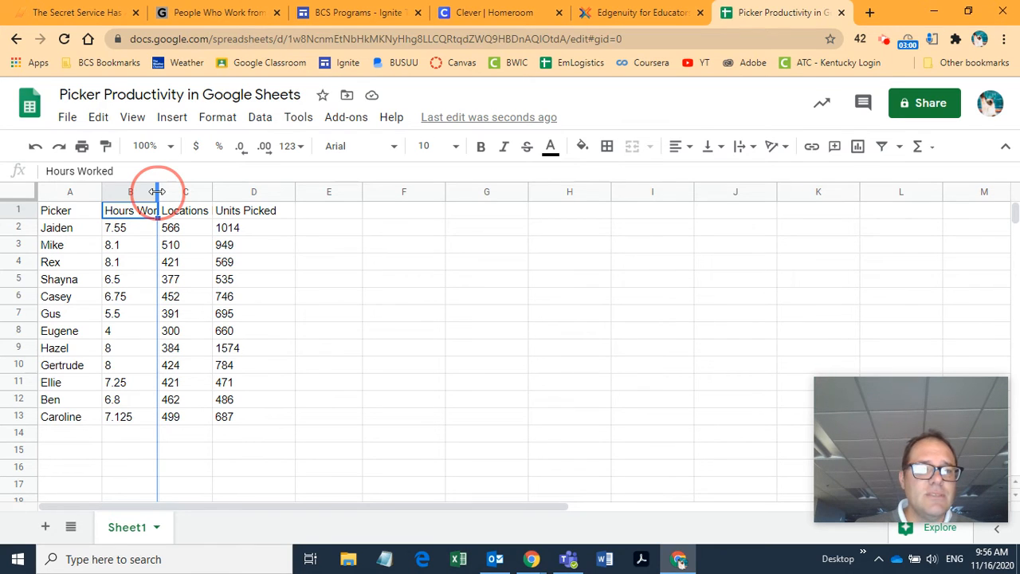
left_click_drag(157, 191, 192, 191)
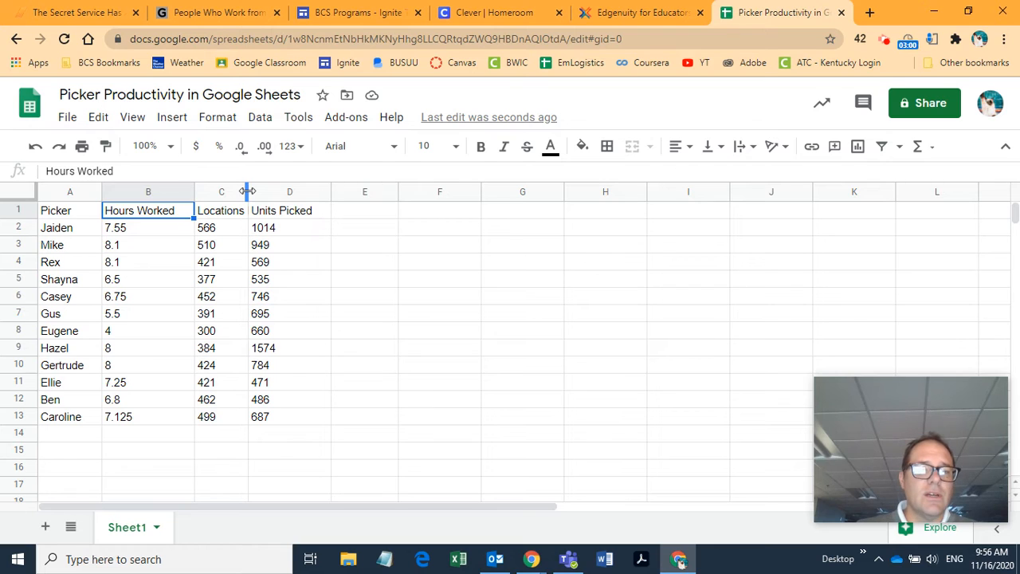
left_click_drag(248, 191, 248, 191)
left_click_drag(248, 191, 290, 194)
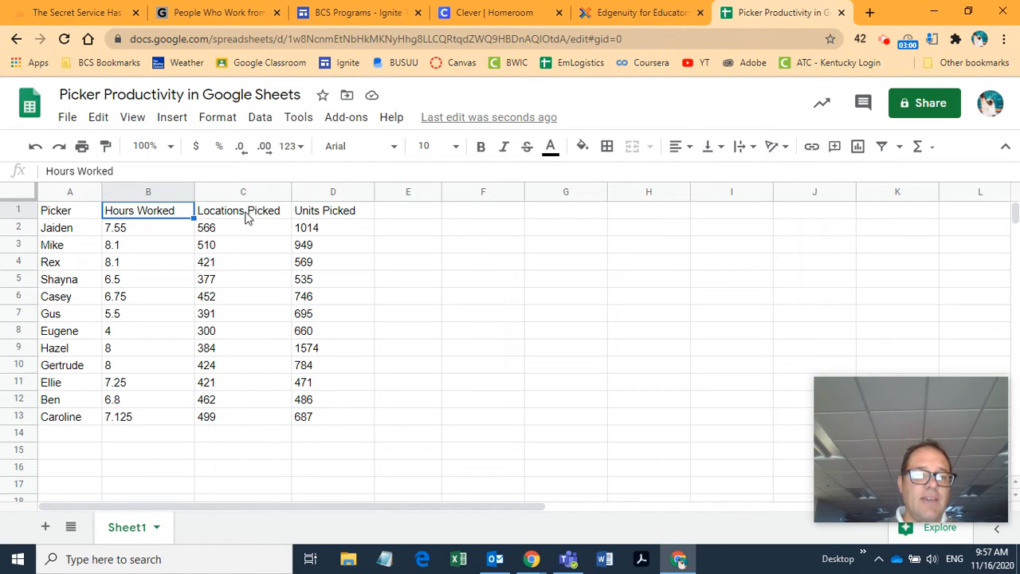
- Narrow columns B, C and D to fit closely around their header text
left_click(192, 188)
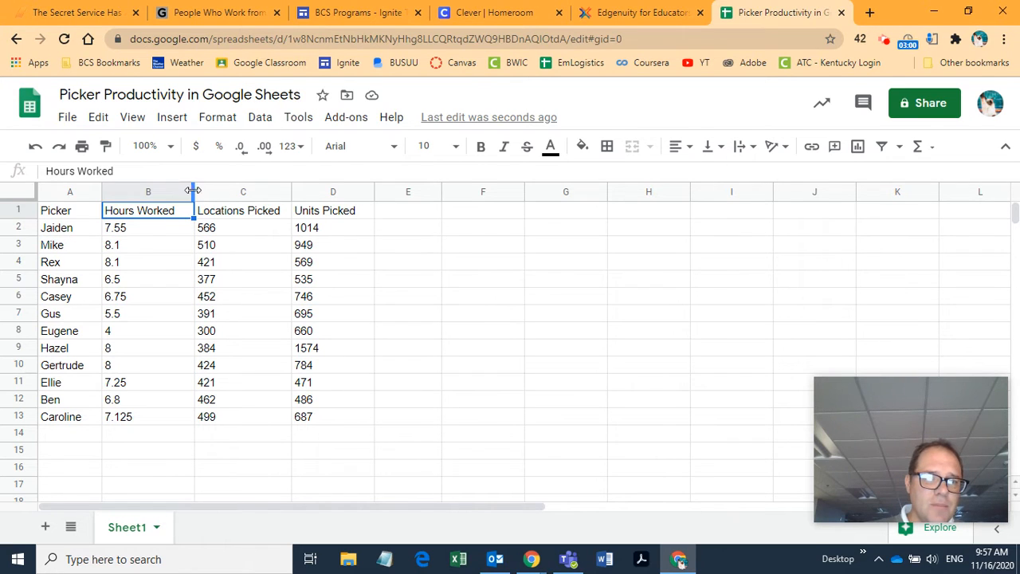
left_click_drag(192, 188, 181, 190)
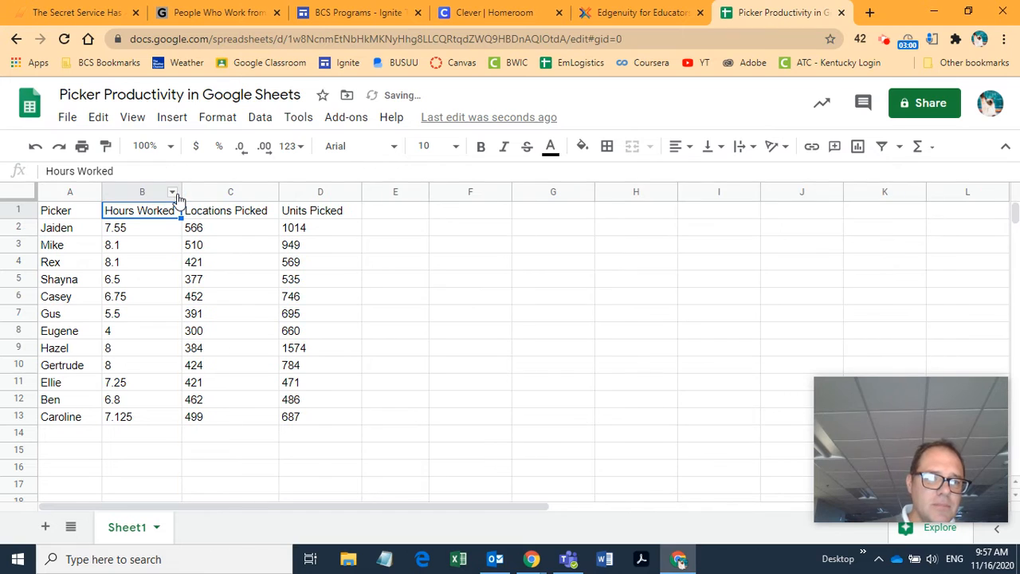
left_click(278, 190)
left_click_drag(277, 190, 272, 193)
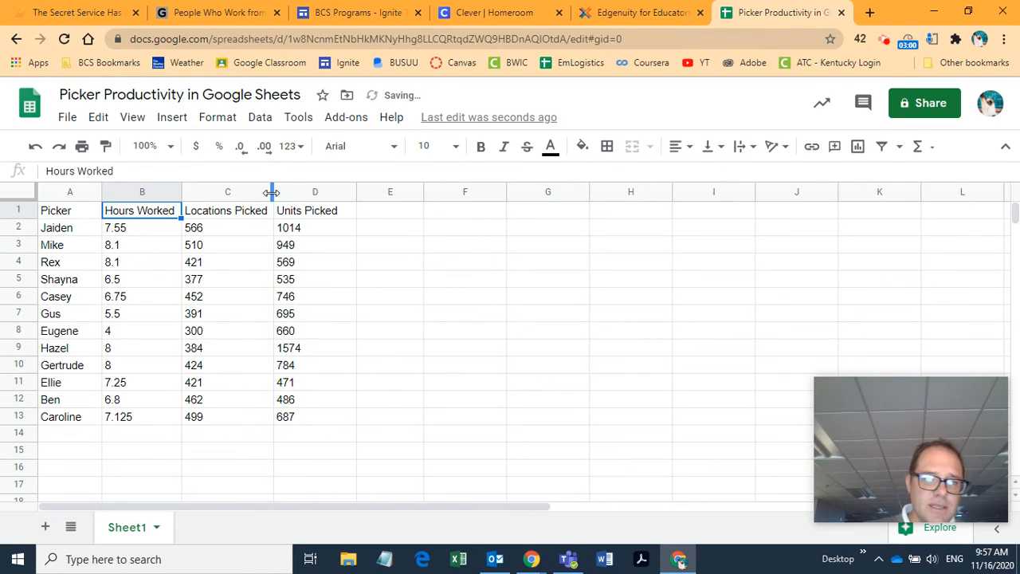
left_click(353, 188)
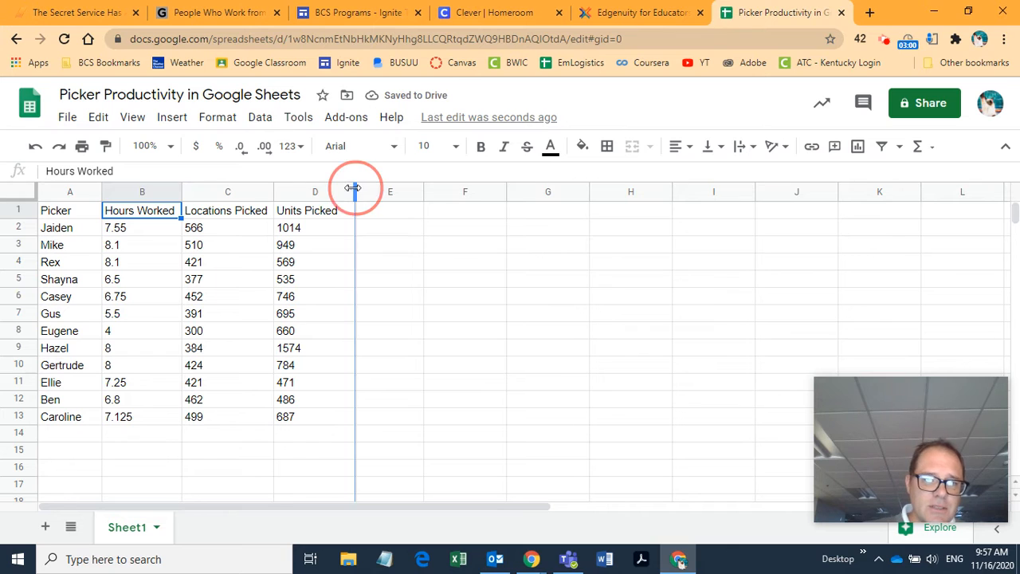
left_click_drag(353, 188, 342, 190)
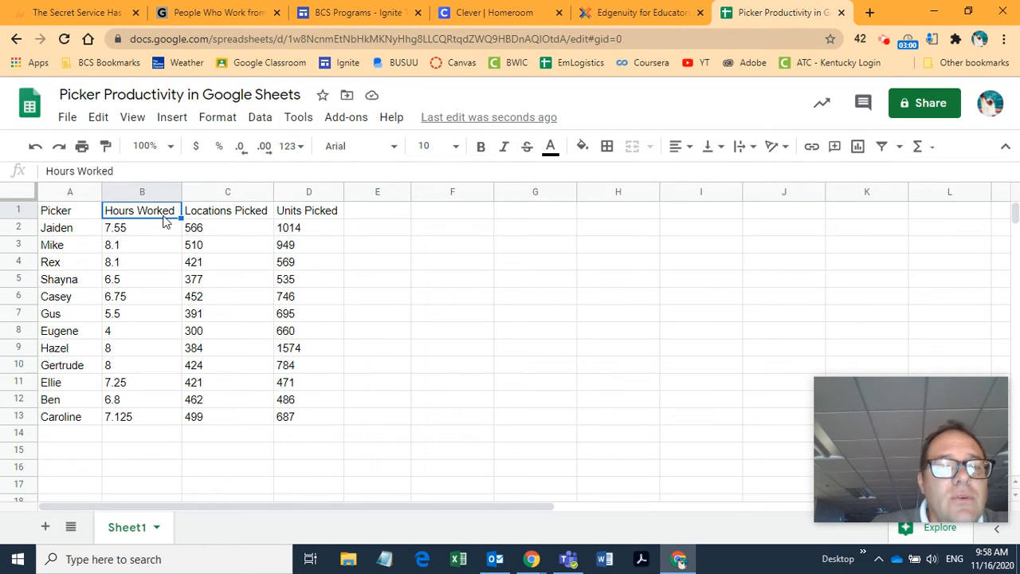
- Review the stored values in the Hours Worked column, cell by cell from B2 to B13
left_click(142, 231)
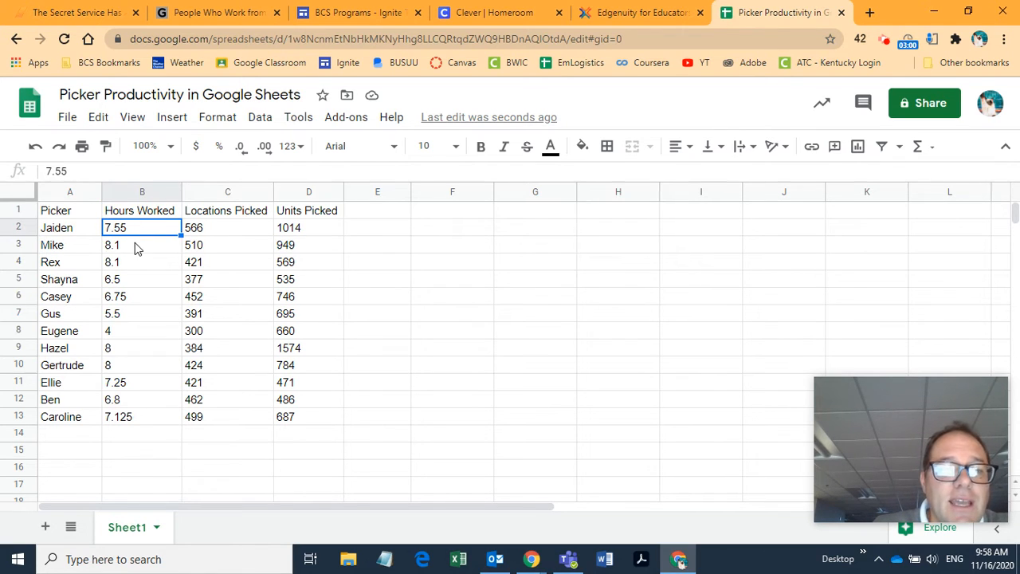
left_click(136, 248)
key("Down")
key("Down")
key("Down")
key("Down")
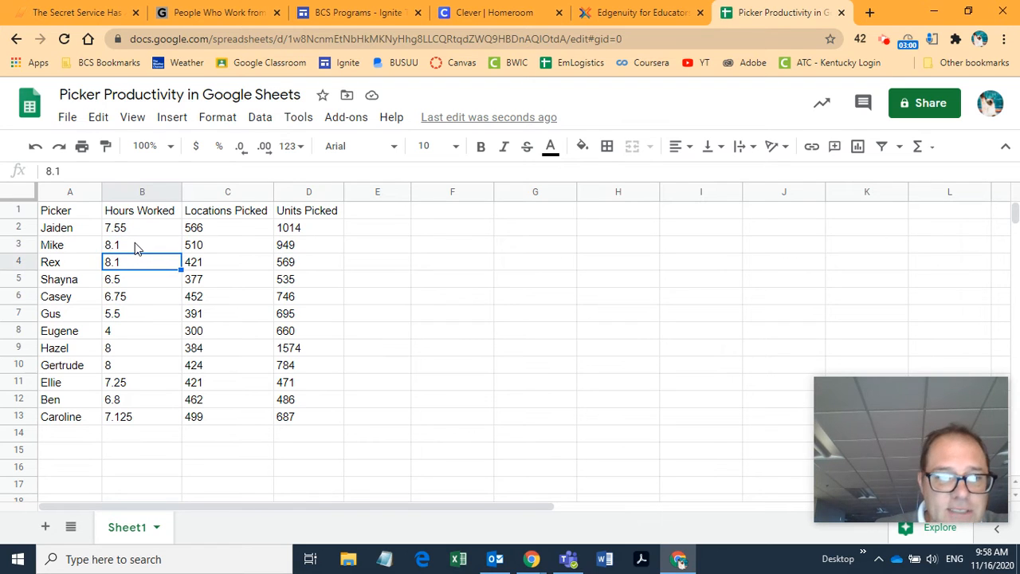
key("Down")
key("Down")
key("Down")
key("Down")
key("Down")
key("Down")
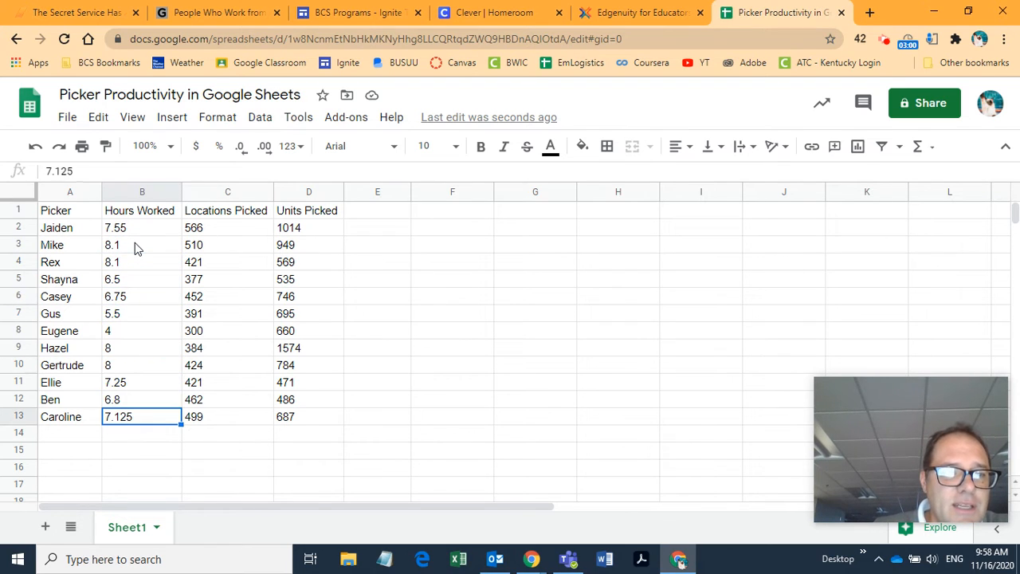
key("Up")
key("Up")
key("Up")
key("Up")
key("Up")
key("Up")
key("Up")
key("Up")
key("Up")
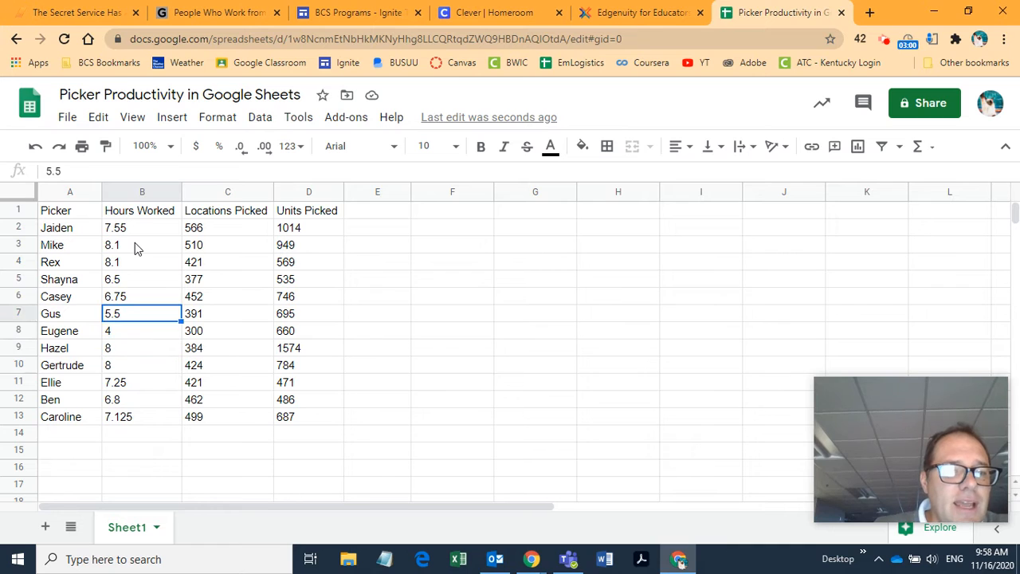
key("Down")
key("Down")
key("Down")
key("Down")
key("Down")
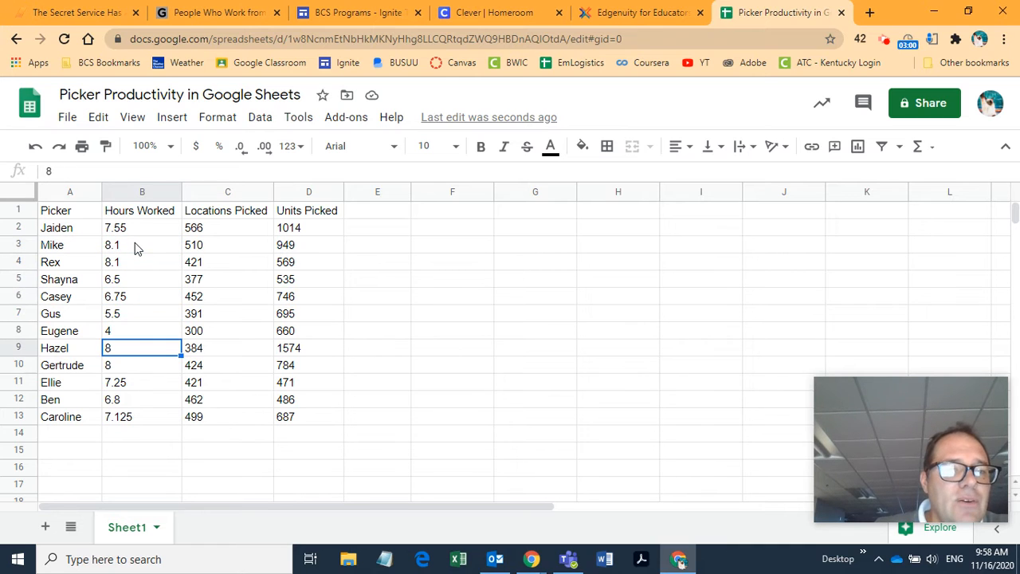
- Examine the content of cell B9 and the remaining Hours Worked entries down to B13 without changing them
left_click(65, 171)
left_click(65, 171)
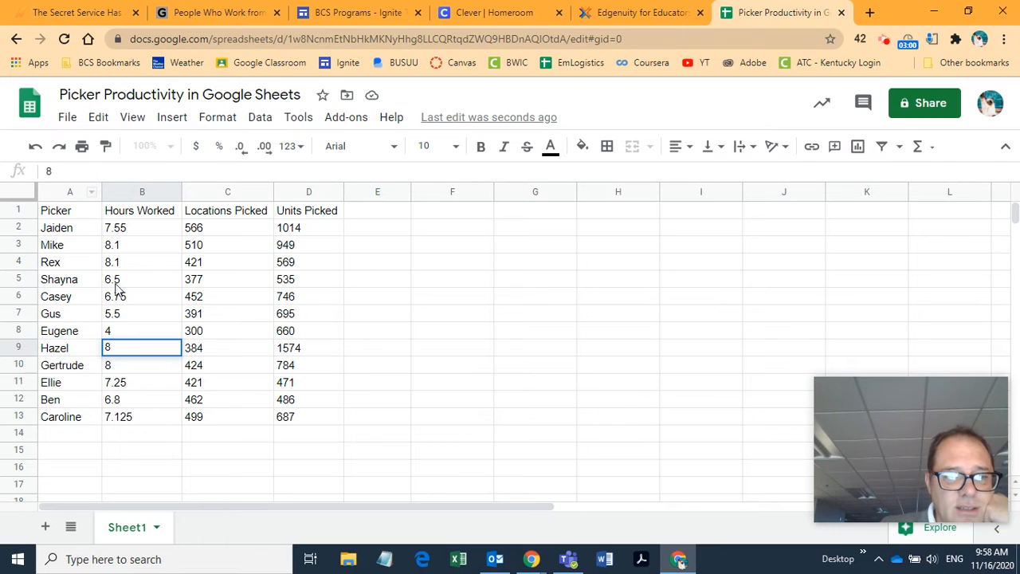
left_click(135, 350)
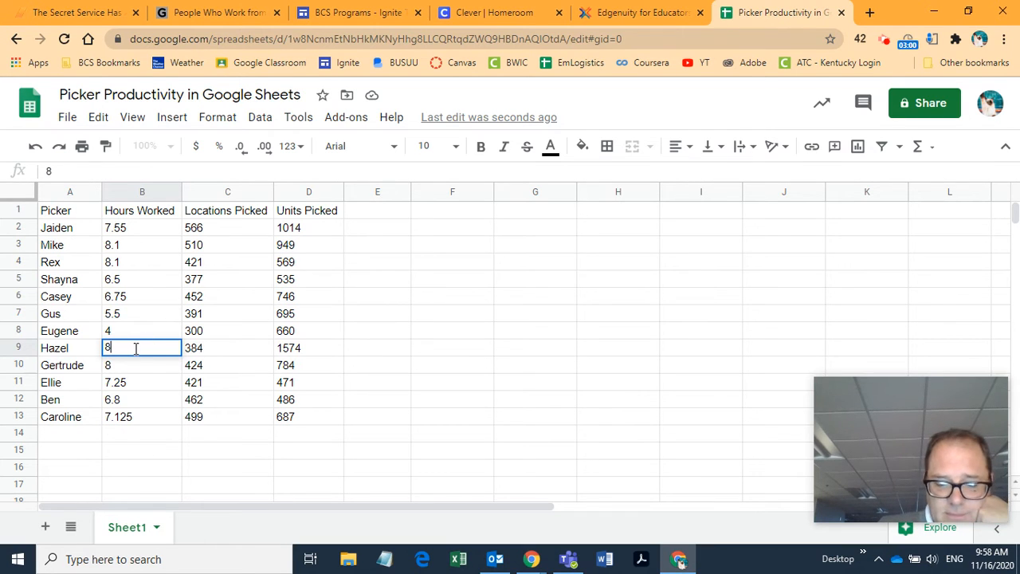
left_click(135, 349)
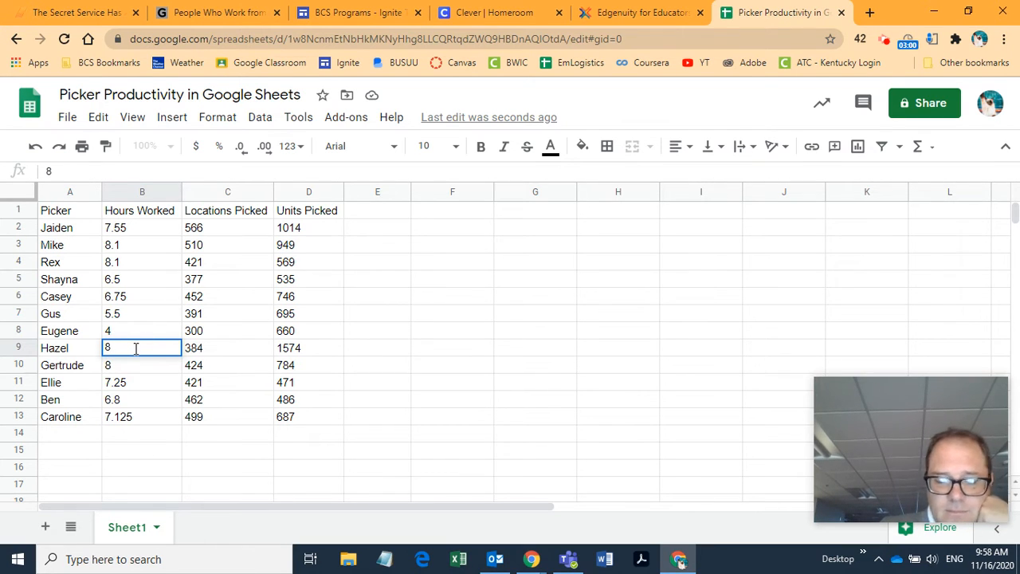
key("Return")
key("Return")
key("Return")
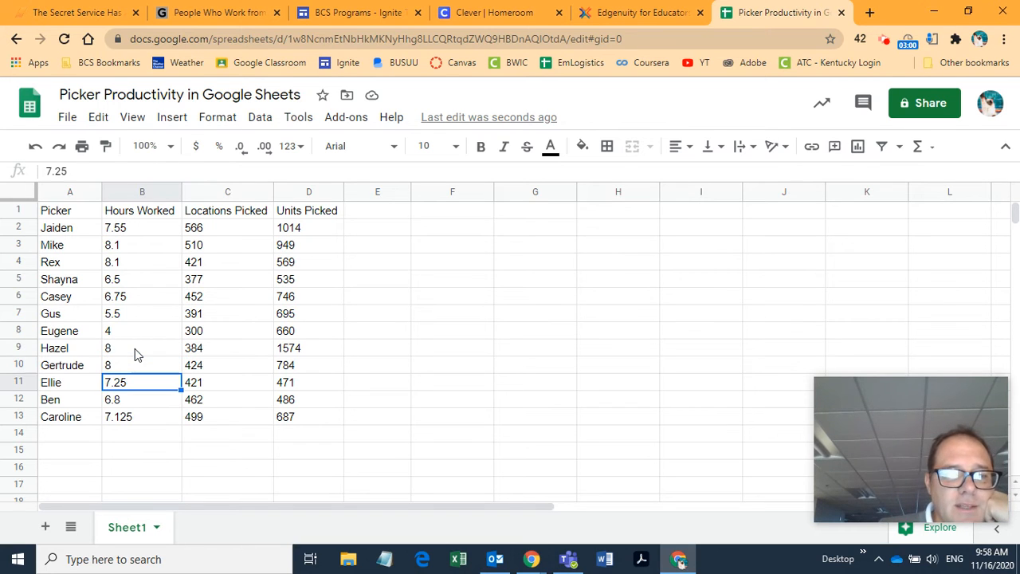
key("Return")
key("Return")
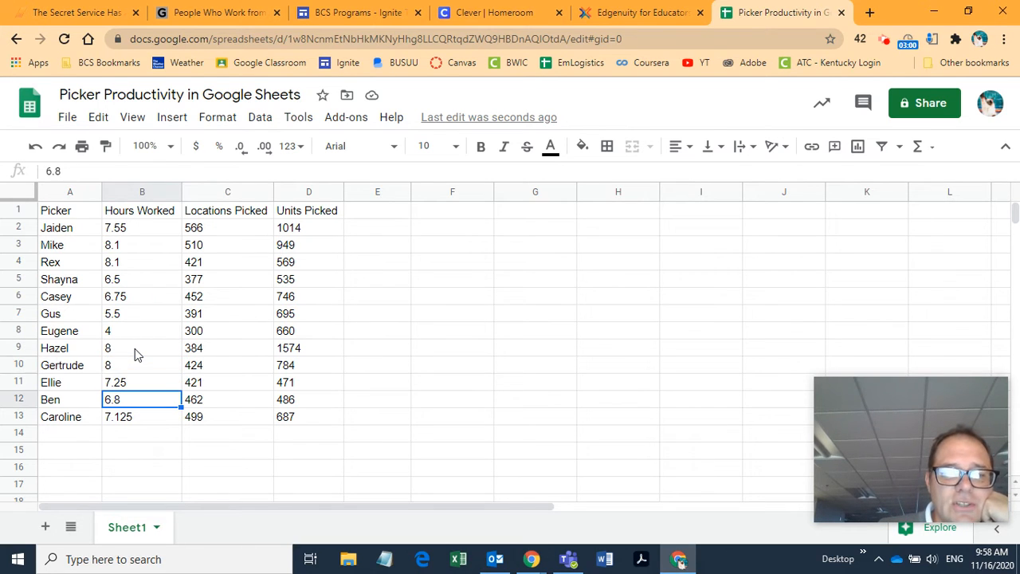
key("Return")
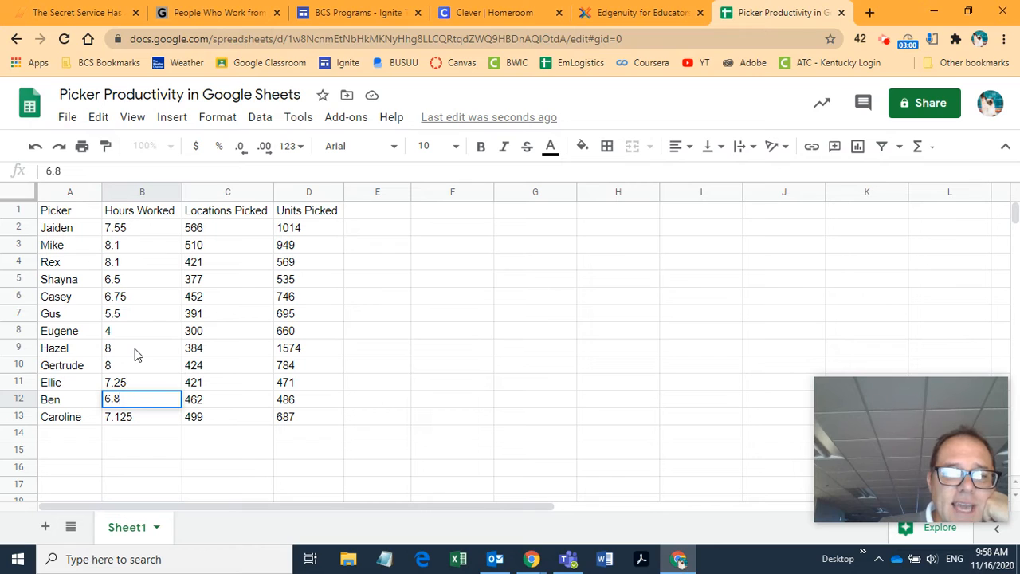
key("Return")
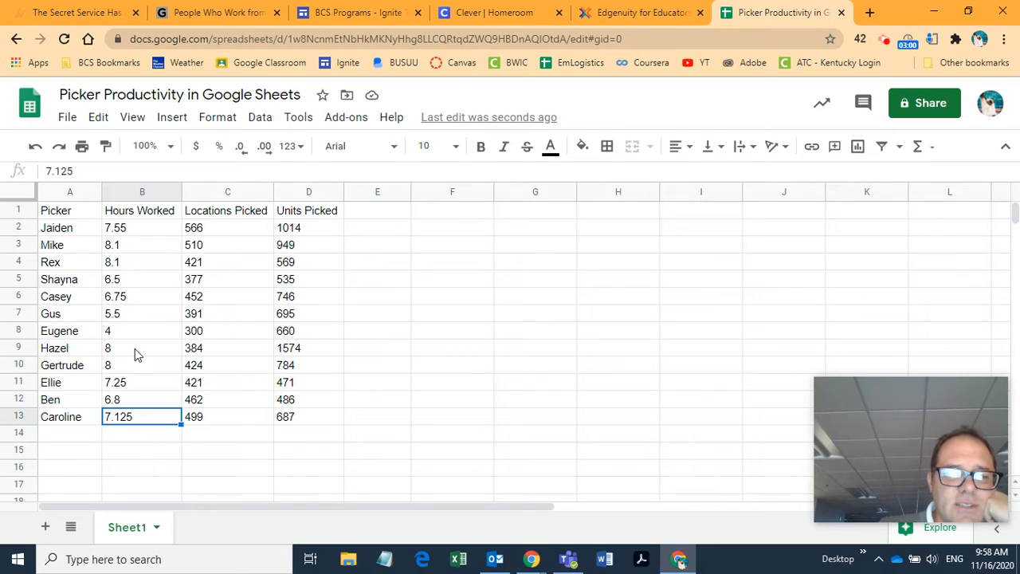
key("Return")
key("Return")
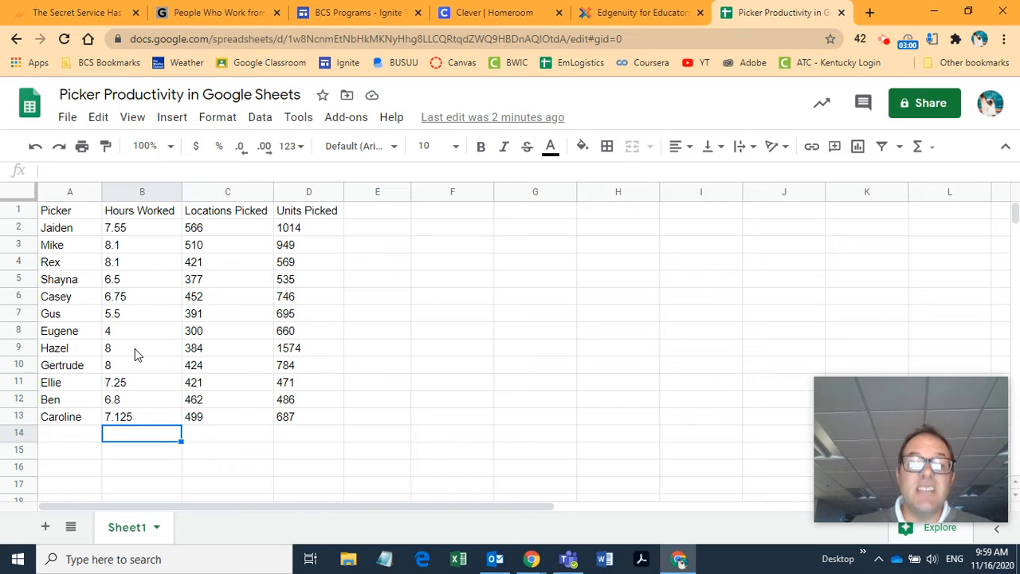
left_click(140, 443)
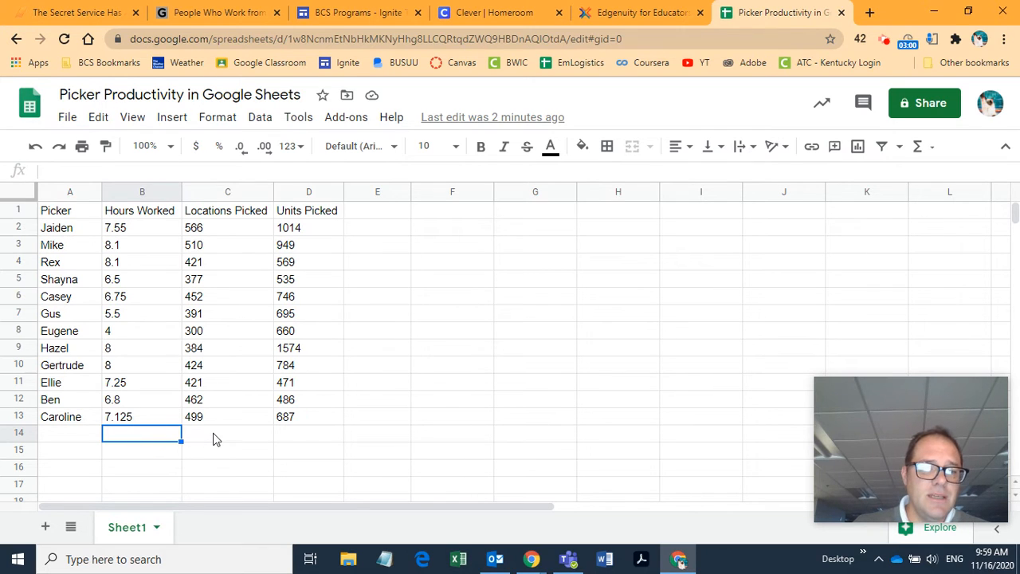
left_click(298, 436)
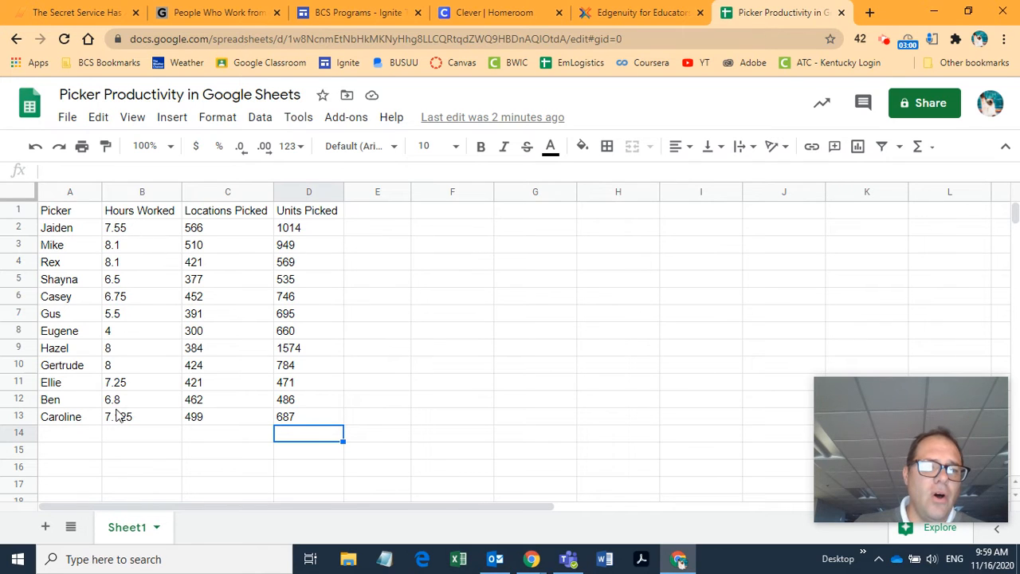
left_click(202, 443)
left_click(152, 437)
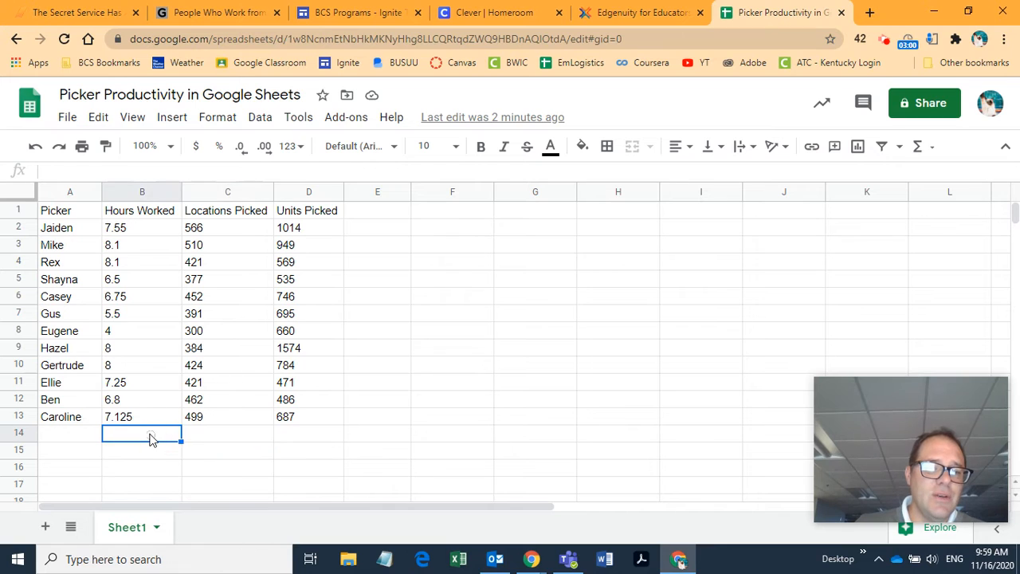
left_click(201, 443)
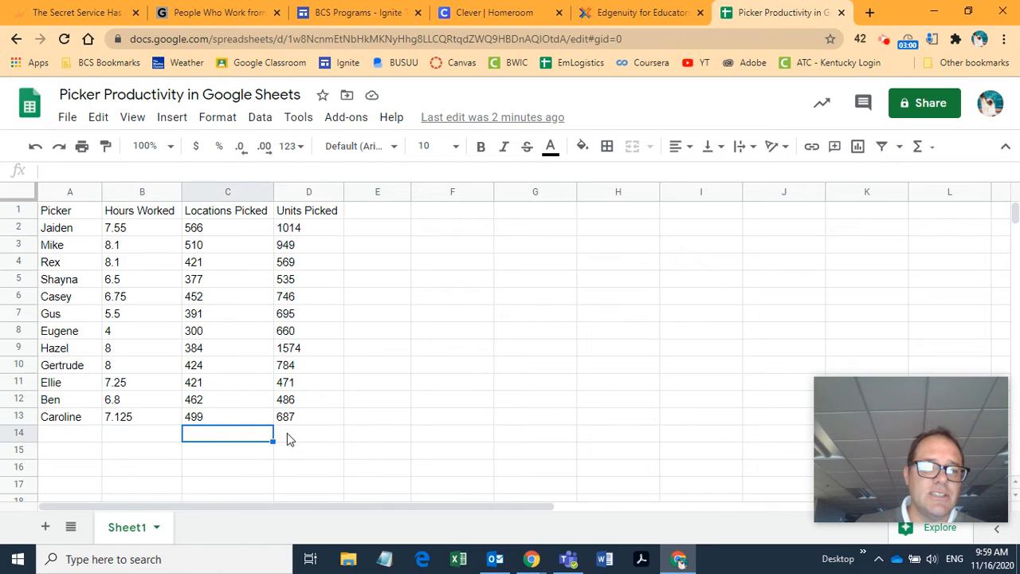
left_click(287, 437)
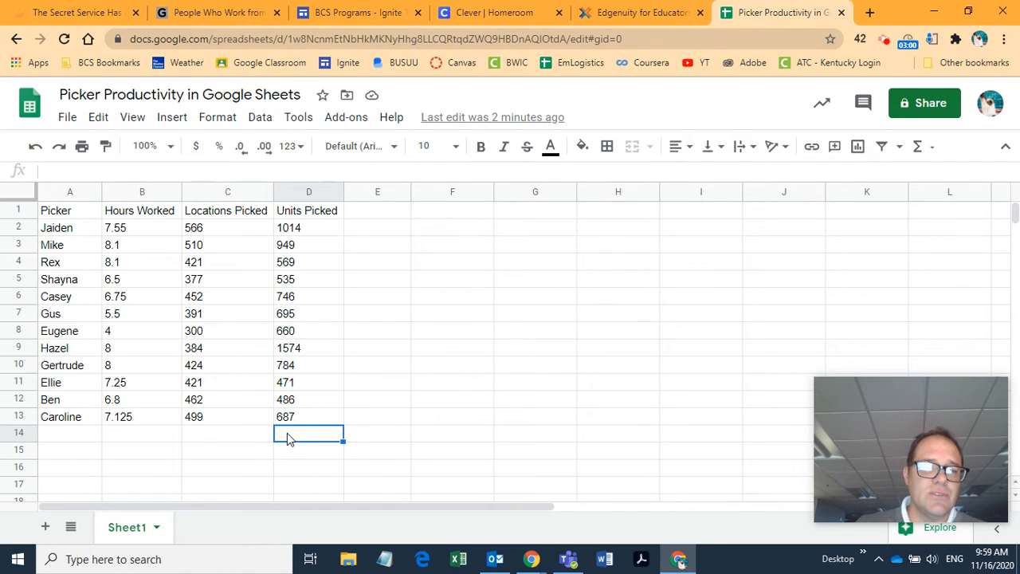
left_click(132, 436)
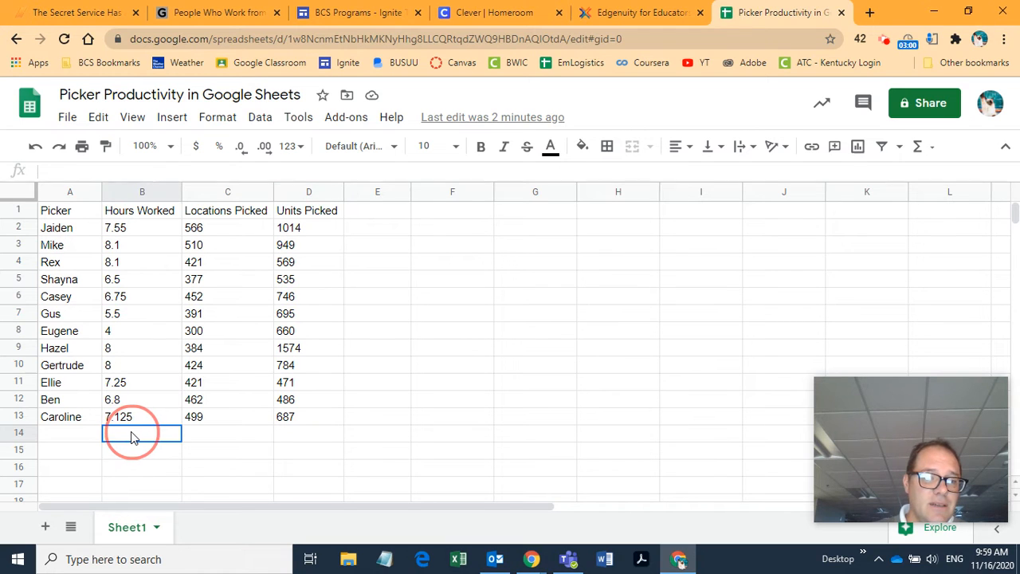
left_click_drag(158, 443, 291, 443)
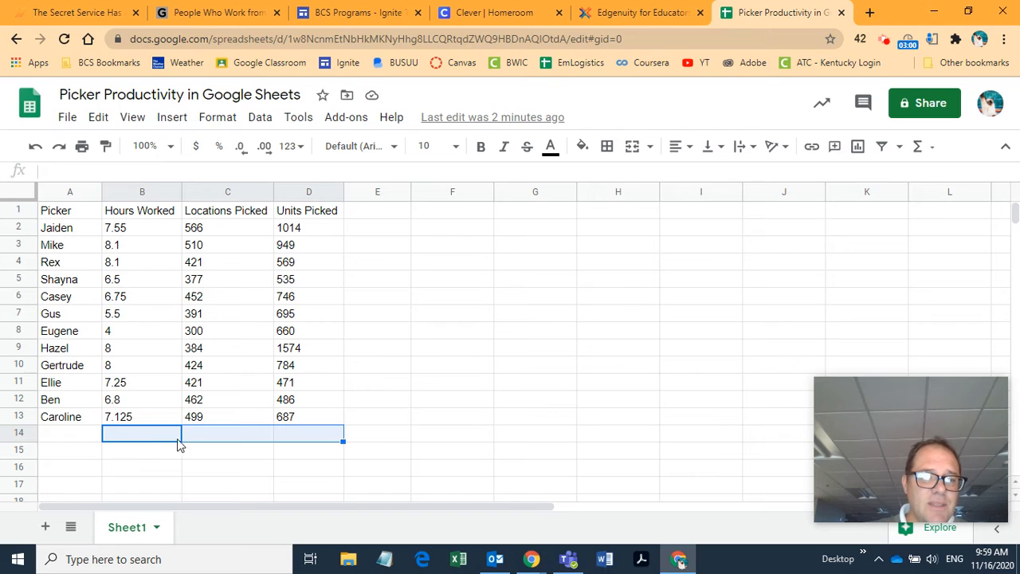
left_click(138, 436)
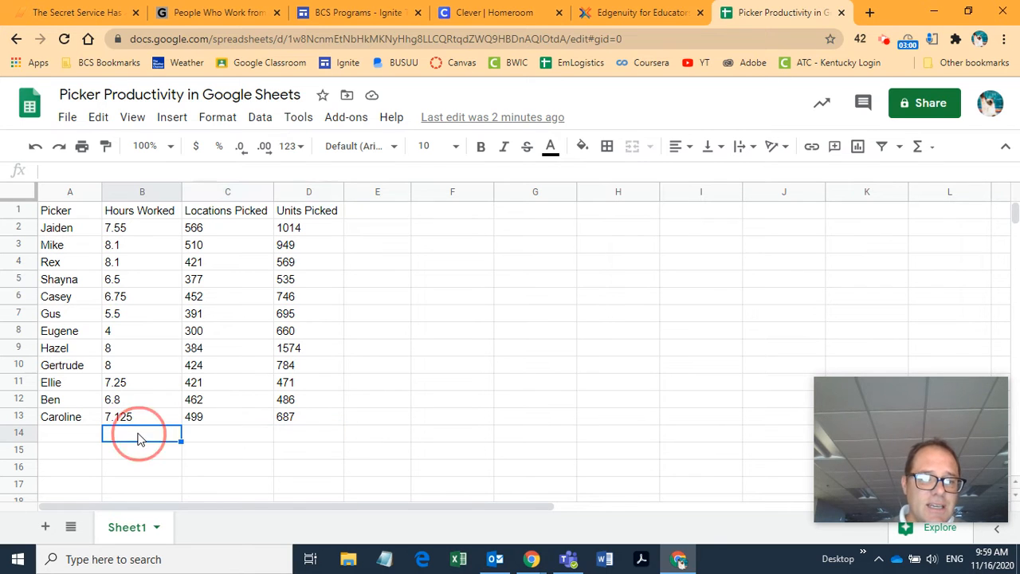
left_click(139, 437)
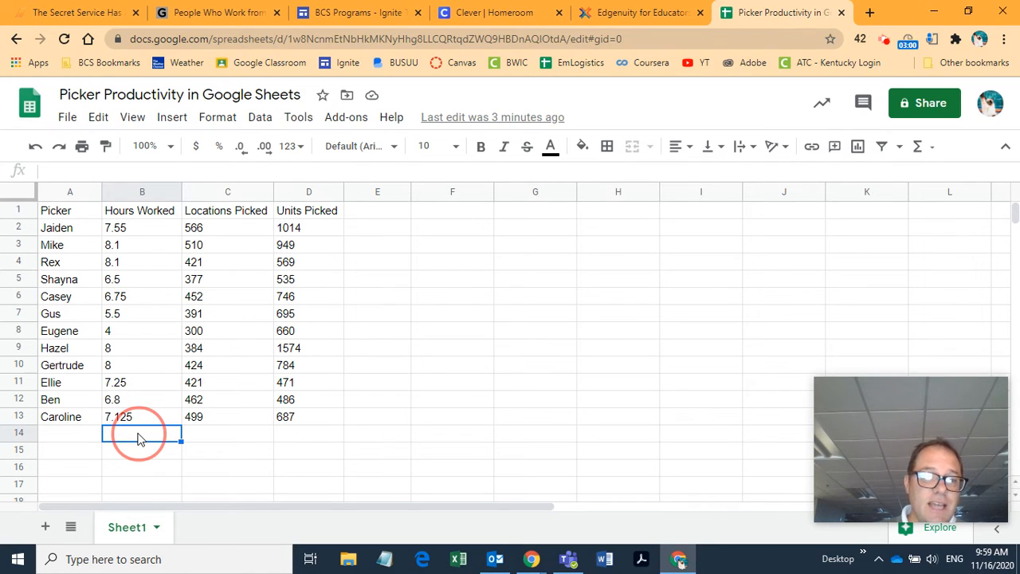
- Apply all borders to the empty cells B14 through D14 below the table
left_click_drag(139, 438, 292, 442)
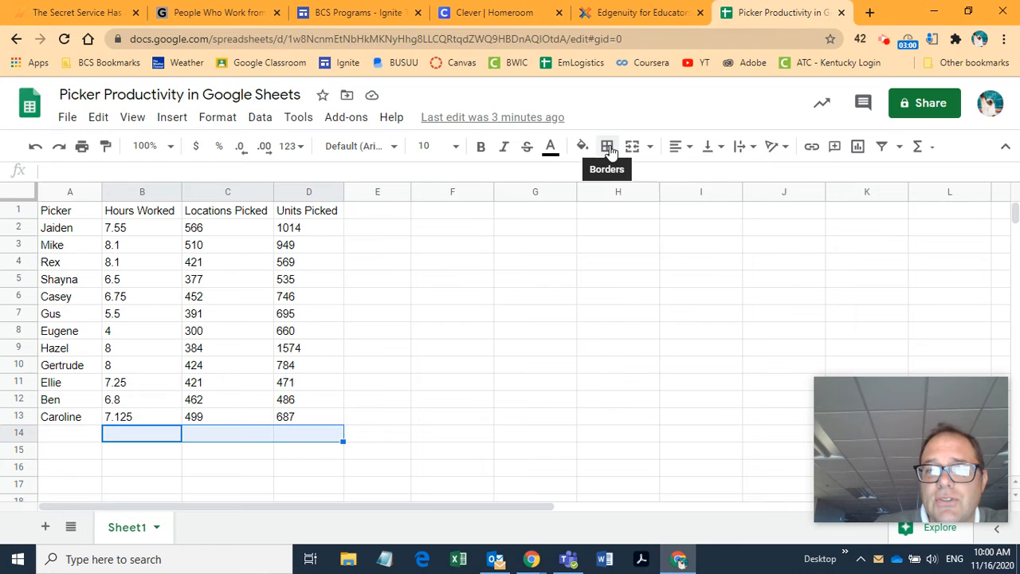
left_click(607, 148)
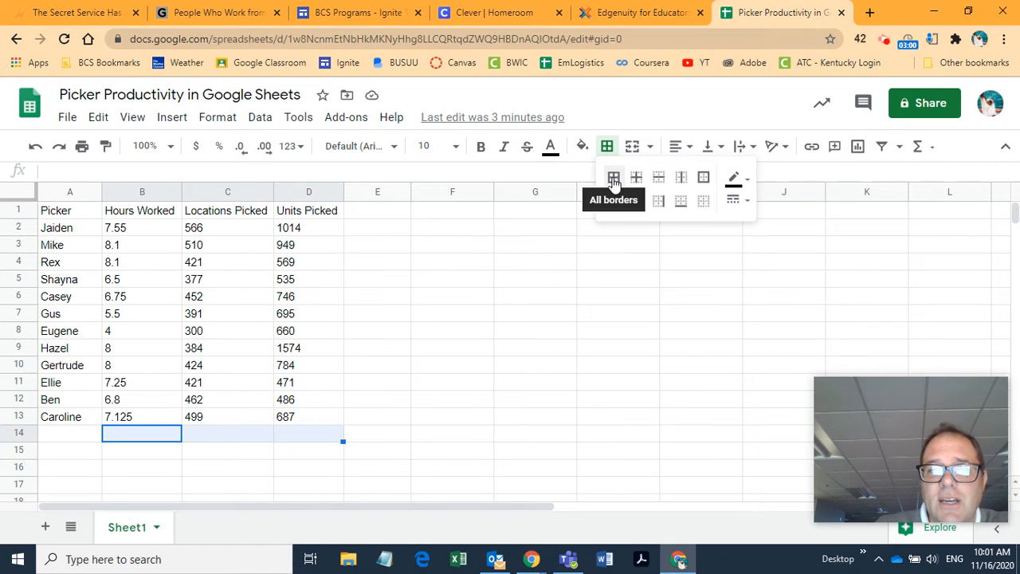
left_click(614, 178)
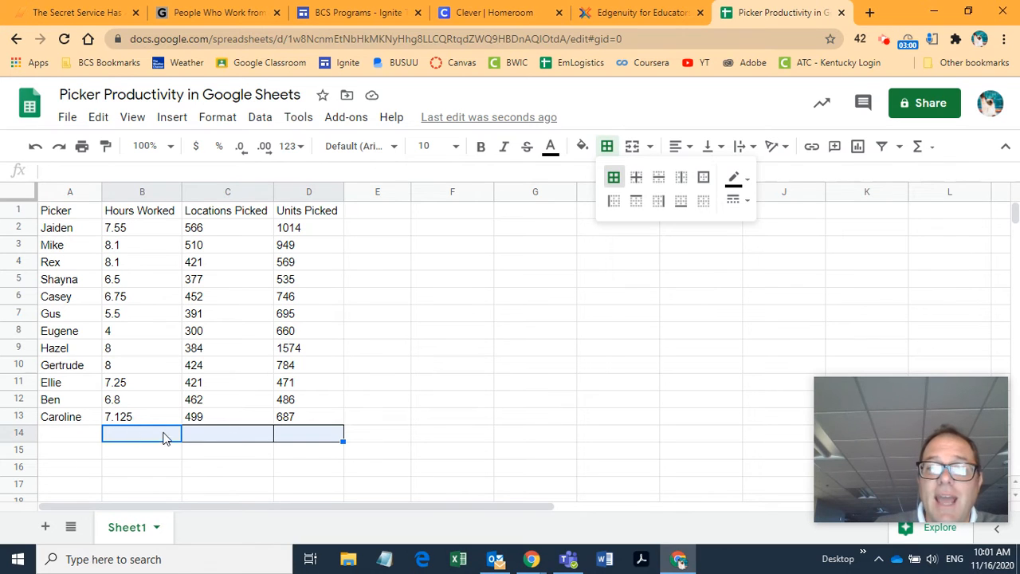
left_click(399, 351)
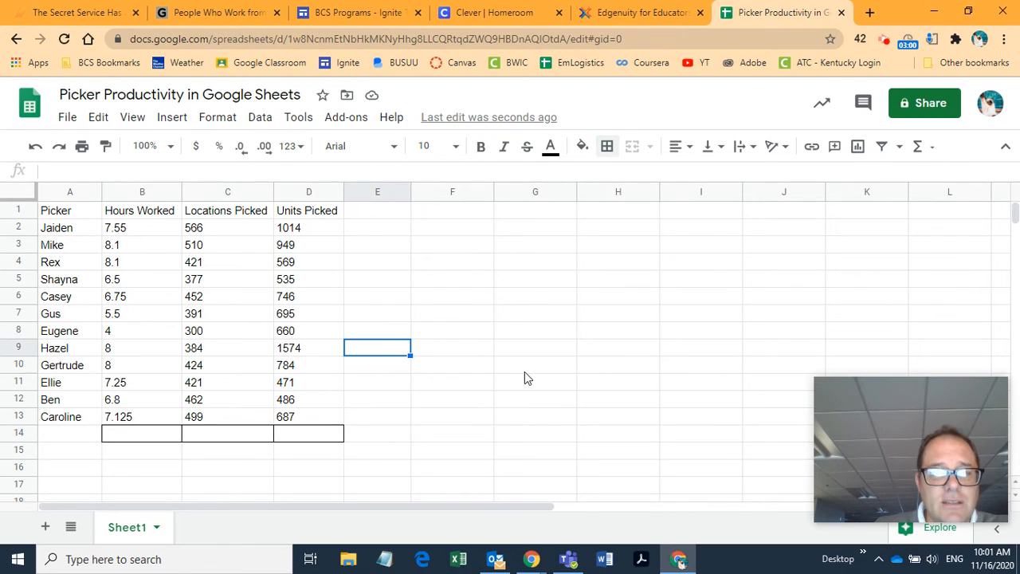
left_click(167, 434)
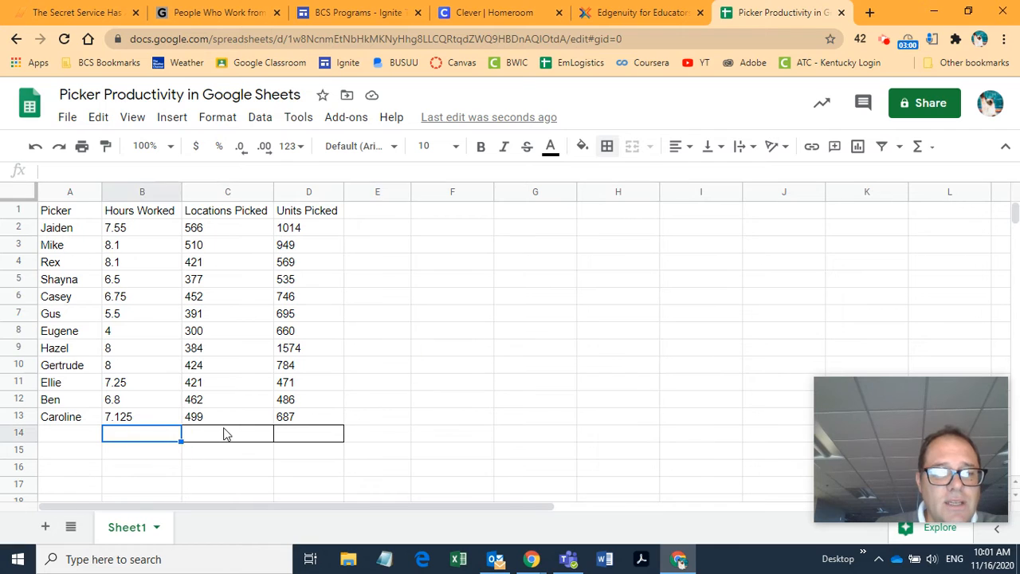
left_click(227, 432)
left_click(292, 435)
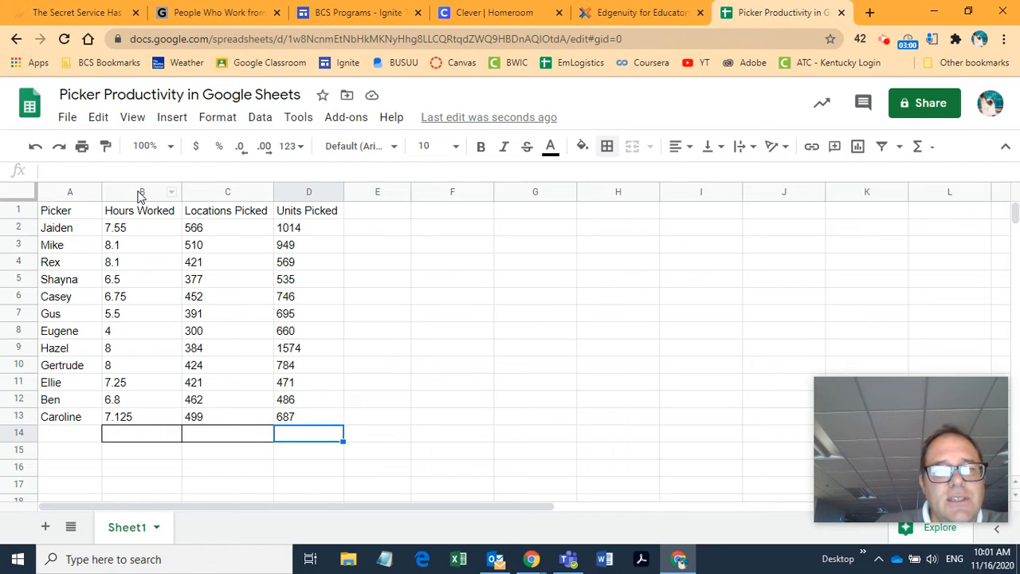
left_click(303, 452)
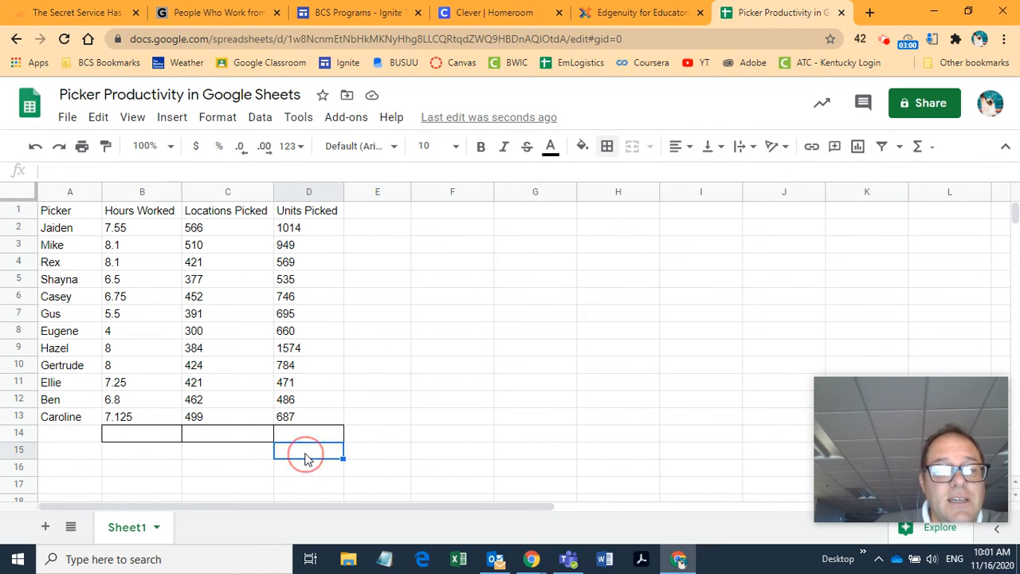
left_click(212, 456)
left_click(149, 432)
left_click(189, 436)
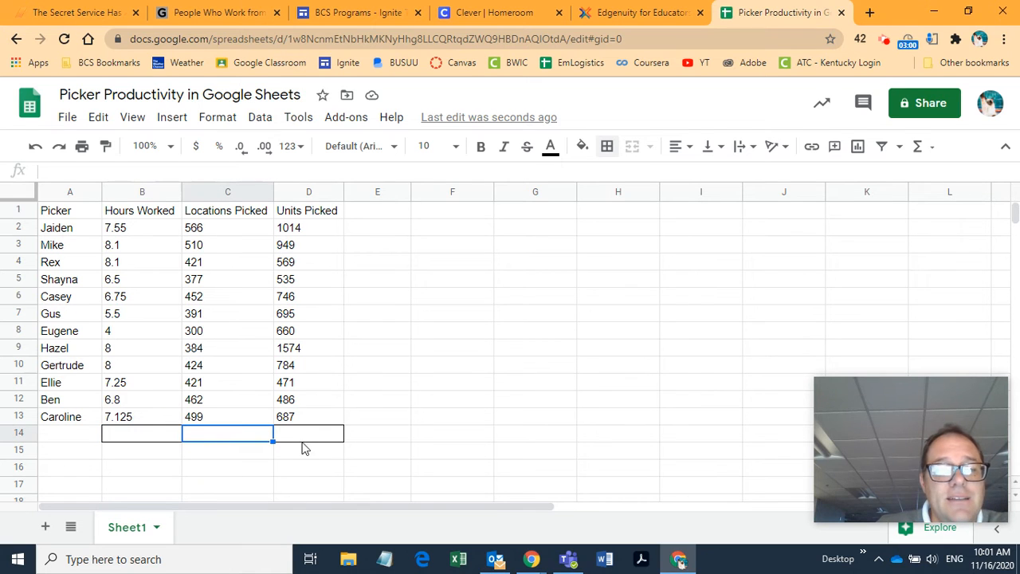
left_click(302, 443)
left_click(308, 452)
left_click(309, 432)
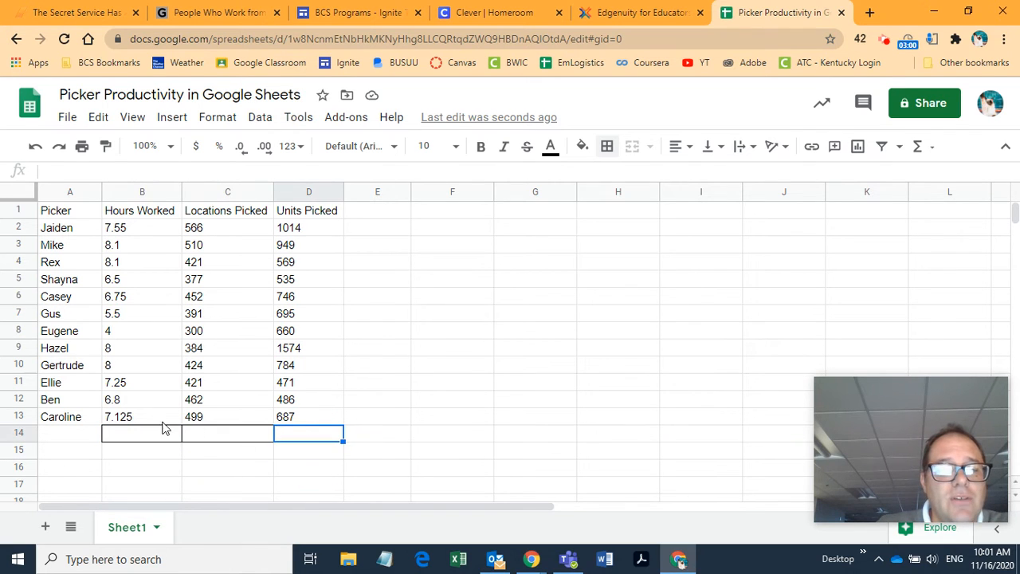
left_click(164, 434)
left_click(222, 443)
left_click(301, 442)
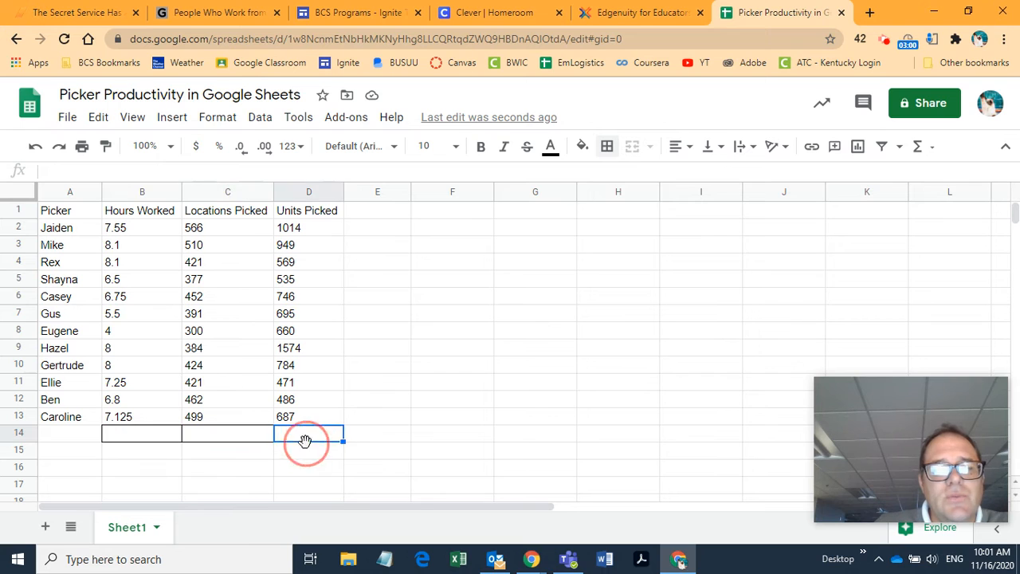
left_click(191, 435)
left_click(152, 431)
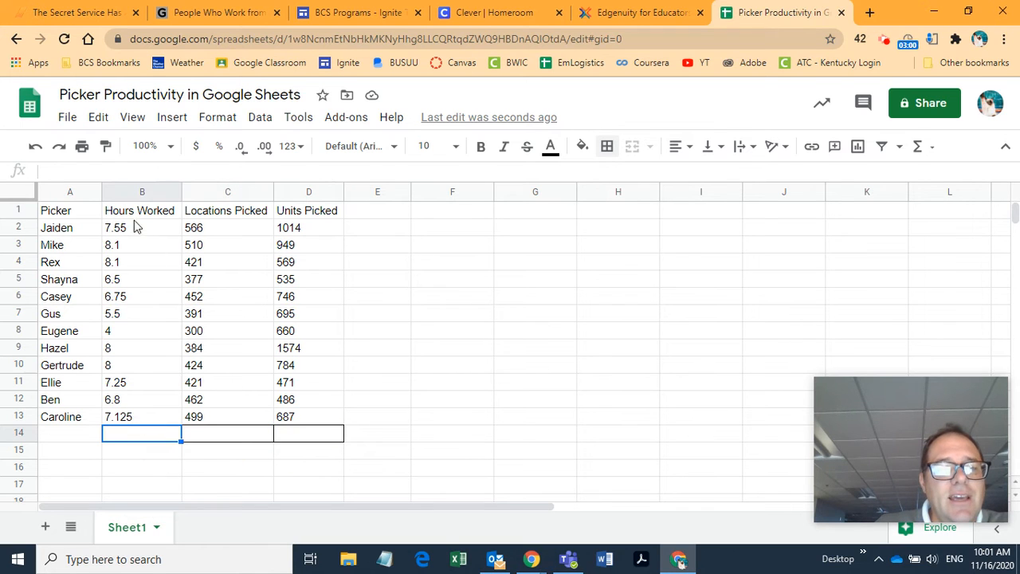
left_click_drag(133, 193, 334, 191)
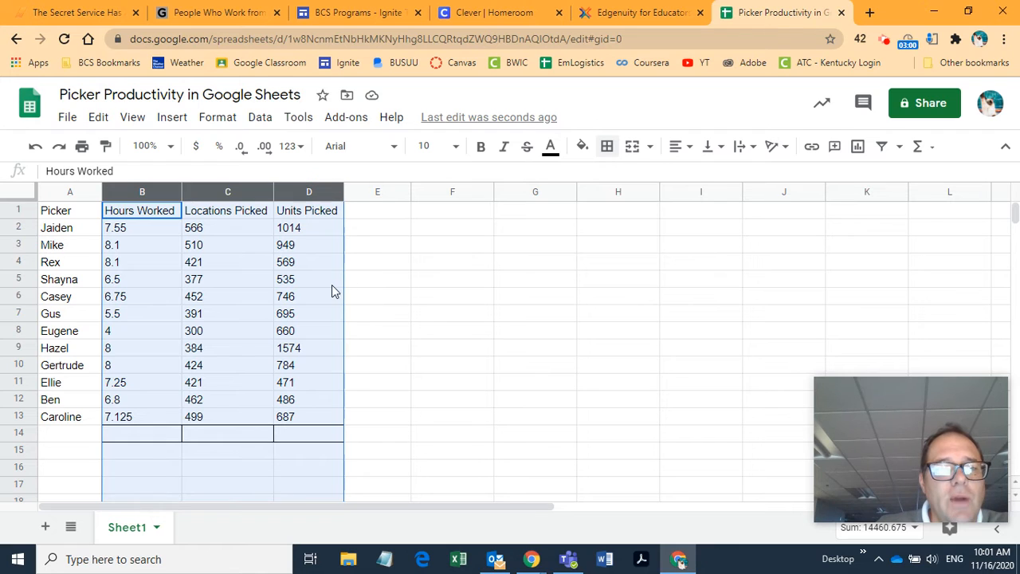
left_click(423, 282)
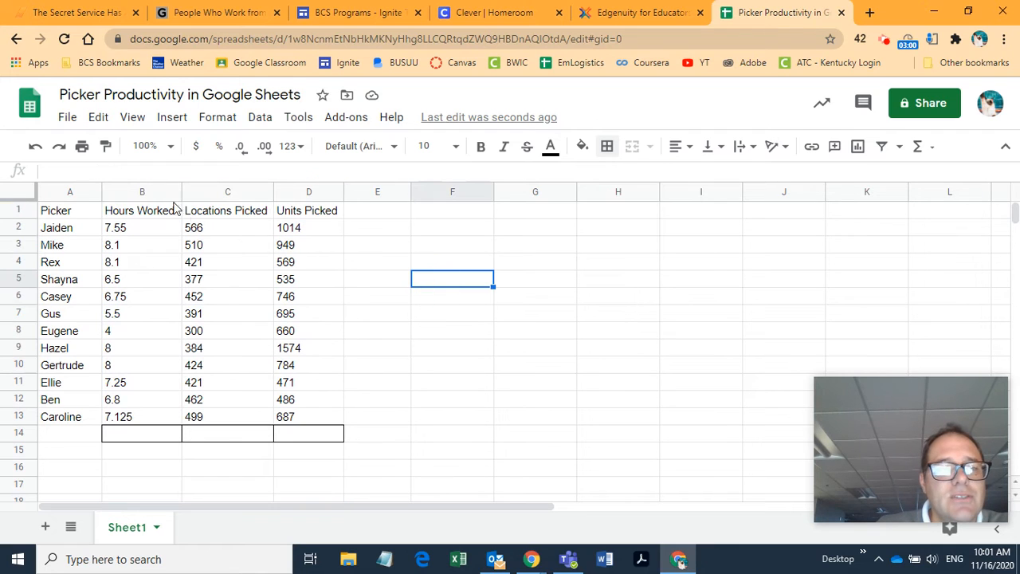
- Widen columns B, C and D together to one equal width with extra room beside the headers
left_click(134, 193)
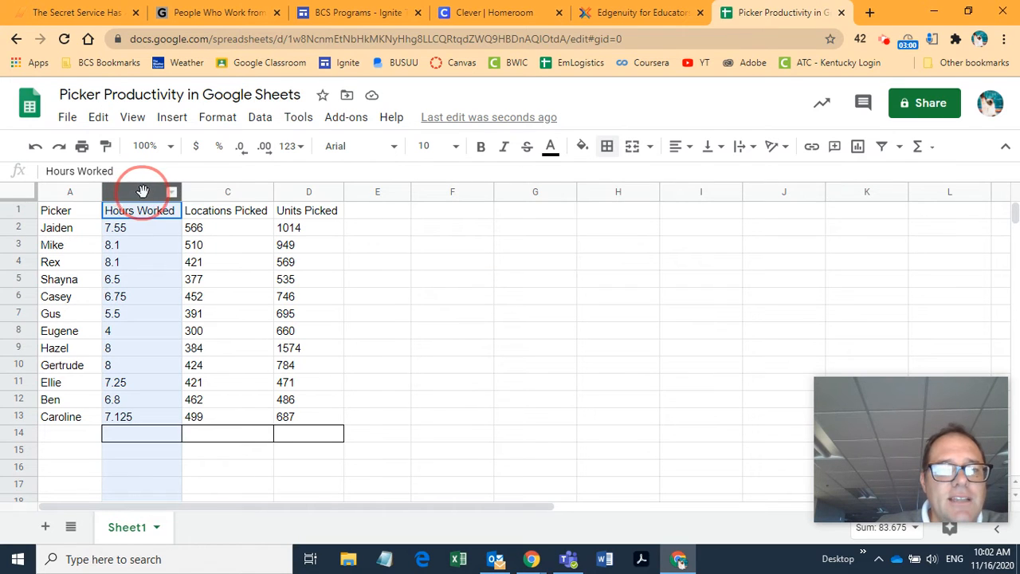
left_click_drag(142, 191, 291, 199)
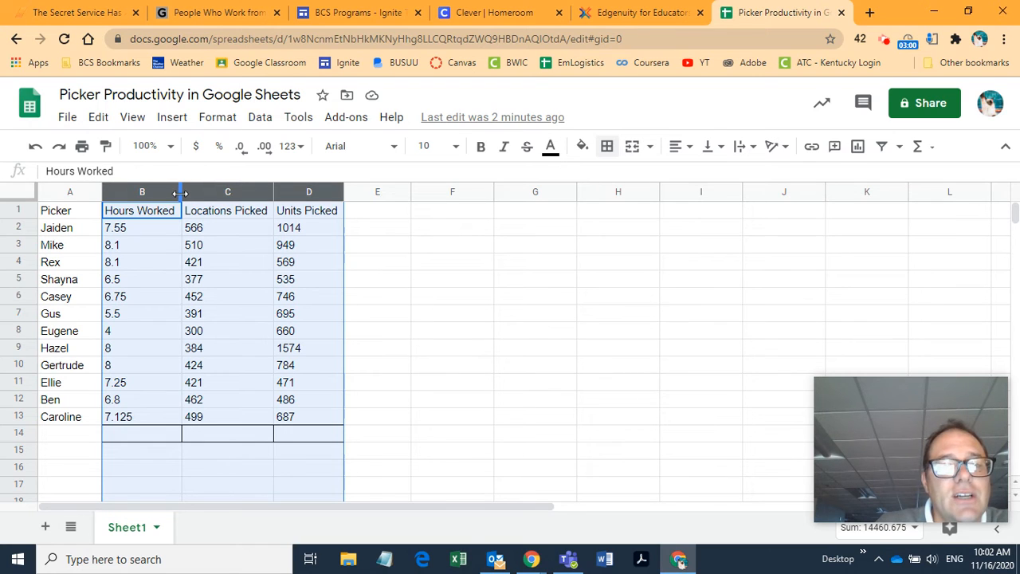
left_click_drag(180, 193, 181, 193)
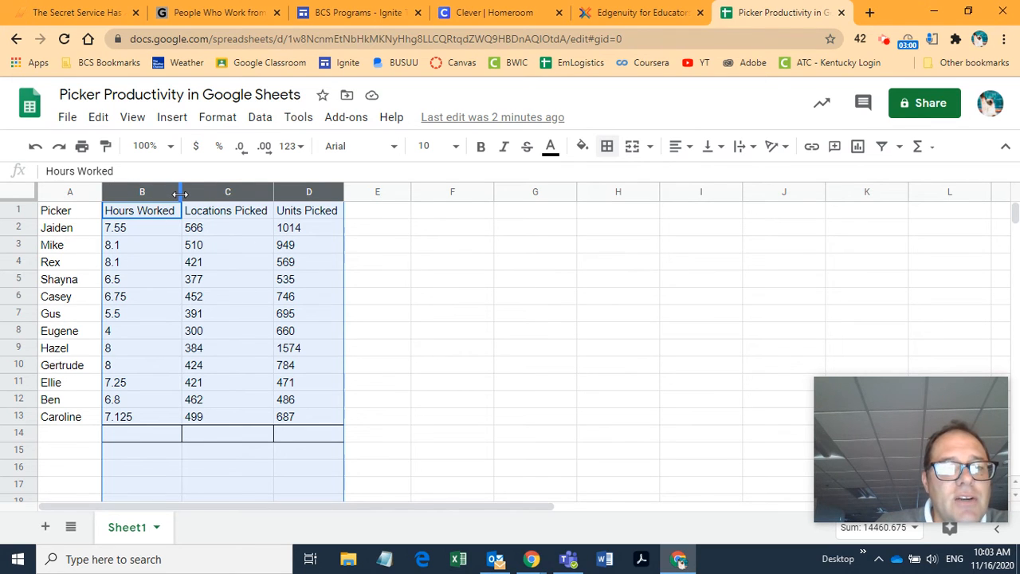
left_click_drag(180, 194, 227, 198)
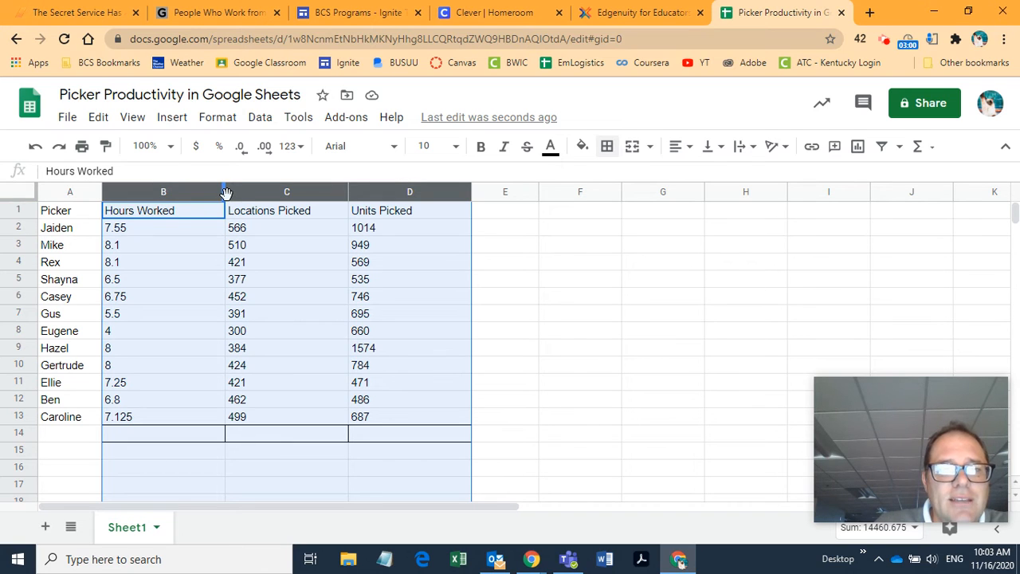
- Resize columns A through D together to a slightly wider equal width, and narrow column A to fit the picker names
left_click_drag(57, 194, 350, 192)
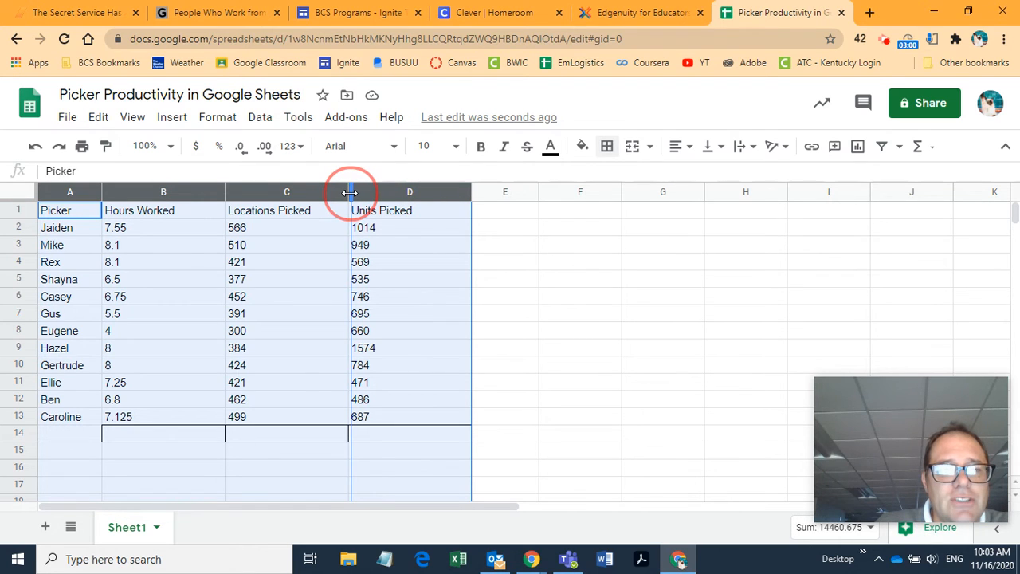
left_click_drag(349, 192, 354, 192)
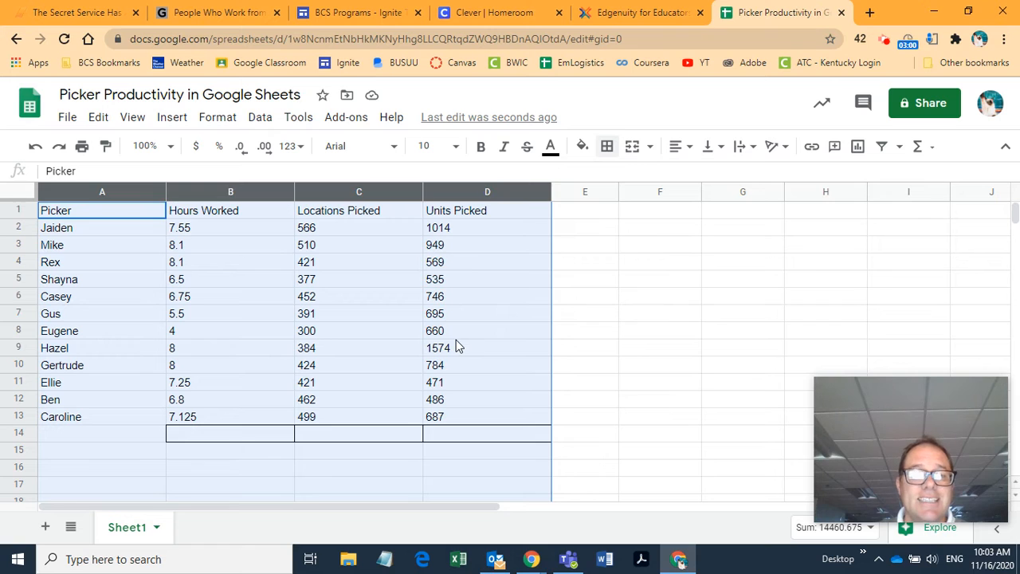
left_click(598, 287)
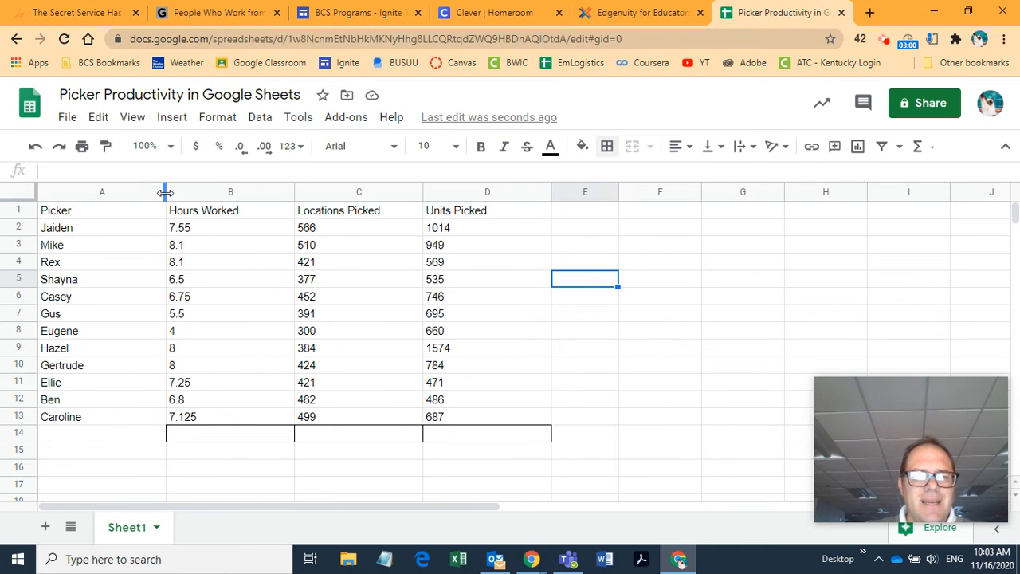
left_click_drag(166, 192, 101, 196)
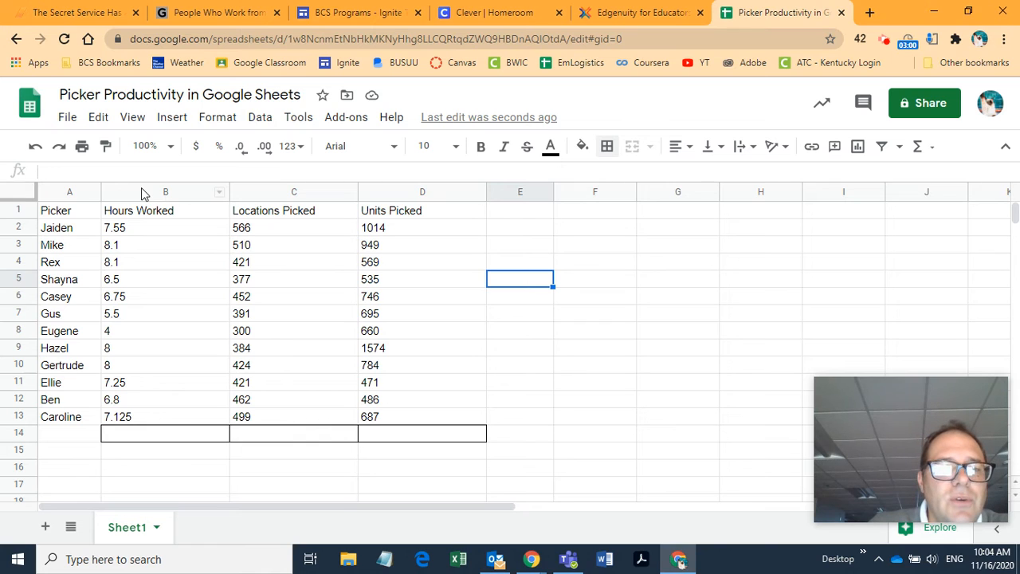
- Apply left alignment to columns B through D, and replace it with right alignment
left_click_drag(137, 198, 407, 215)
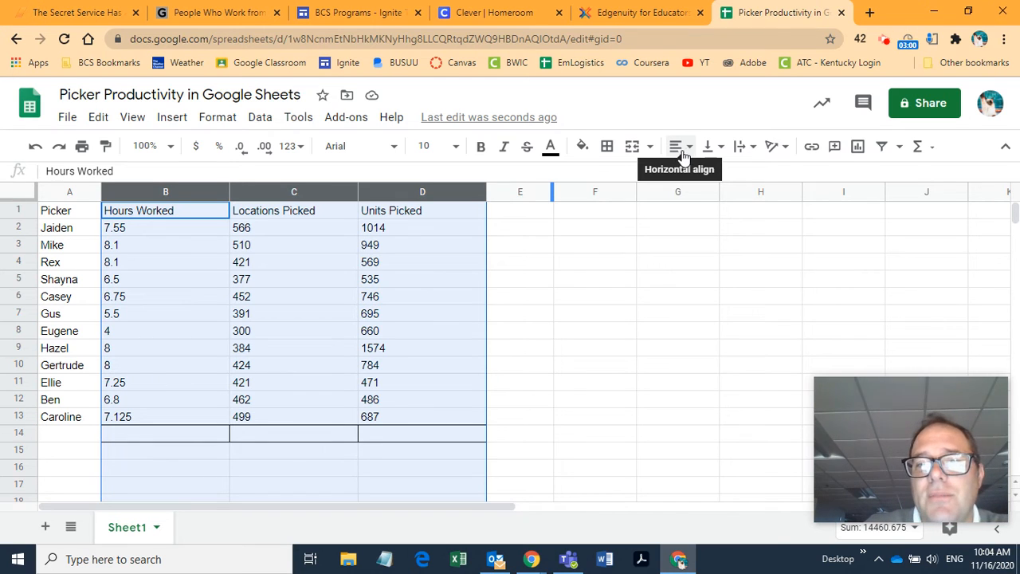
left_click(690, 153)
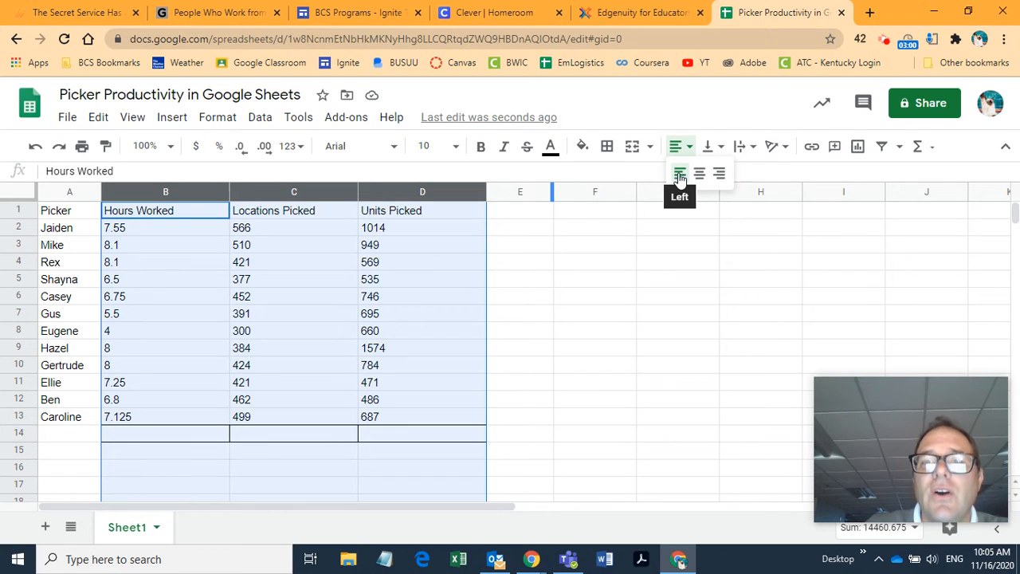
left_click(679, 174)
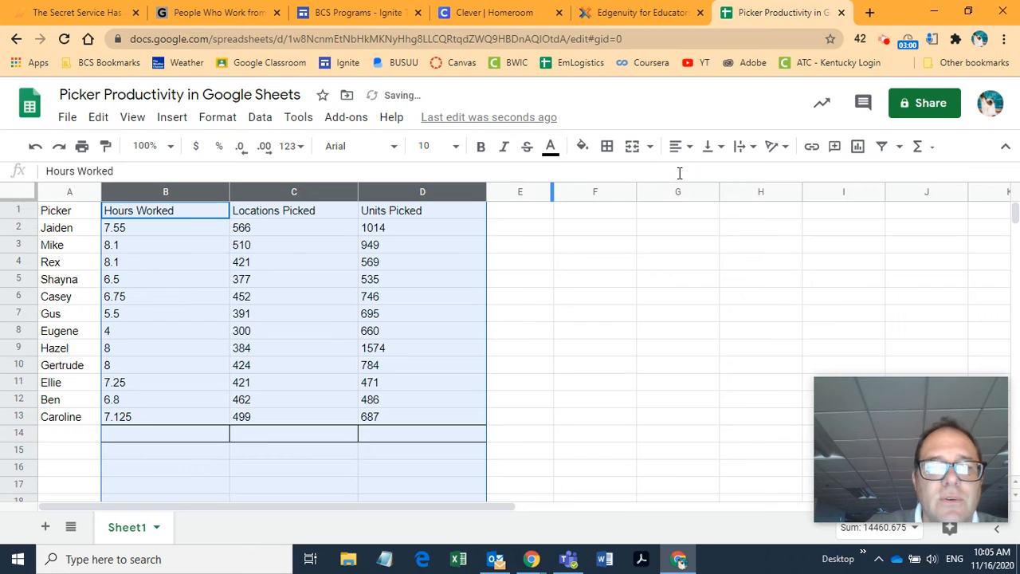
left_click(691, 150)
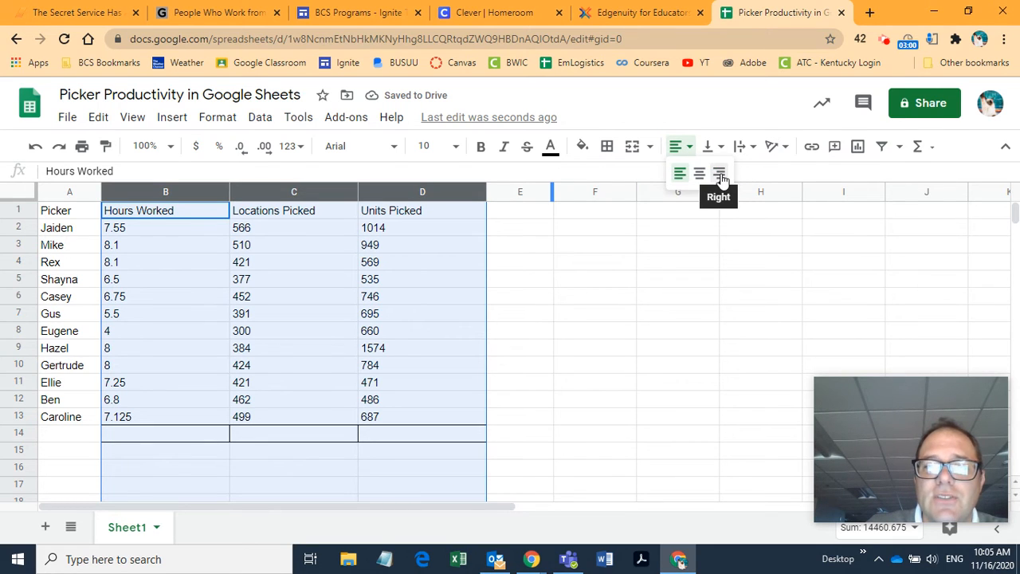
left_click(721, 174)
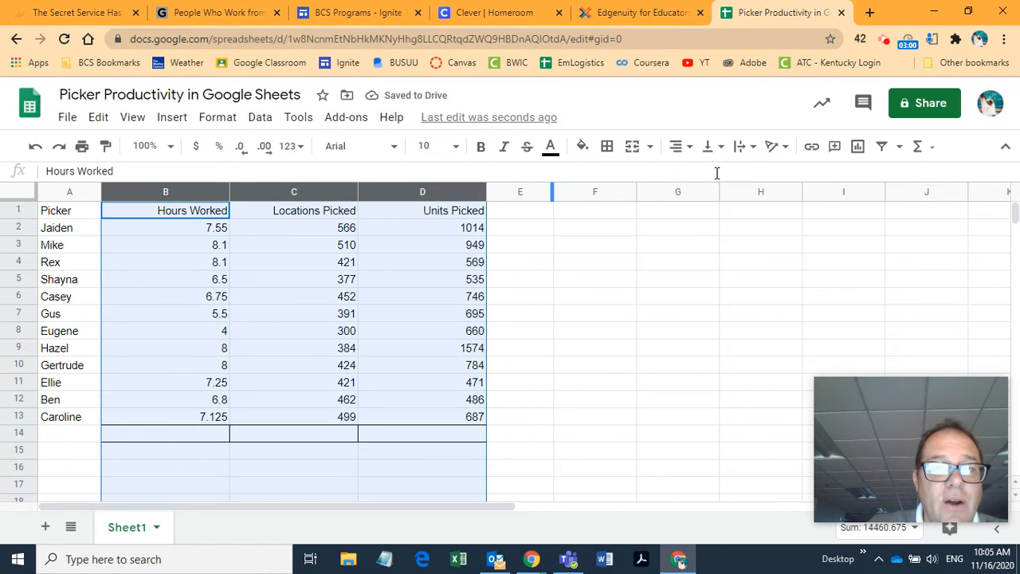
- Center-align the contents of columns B through D, and select cell B14
left_click(690, 150)
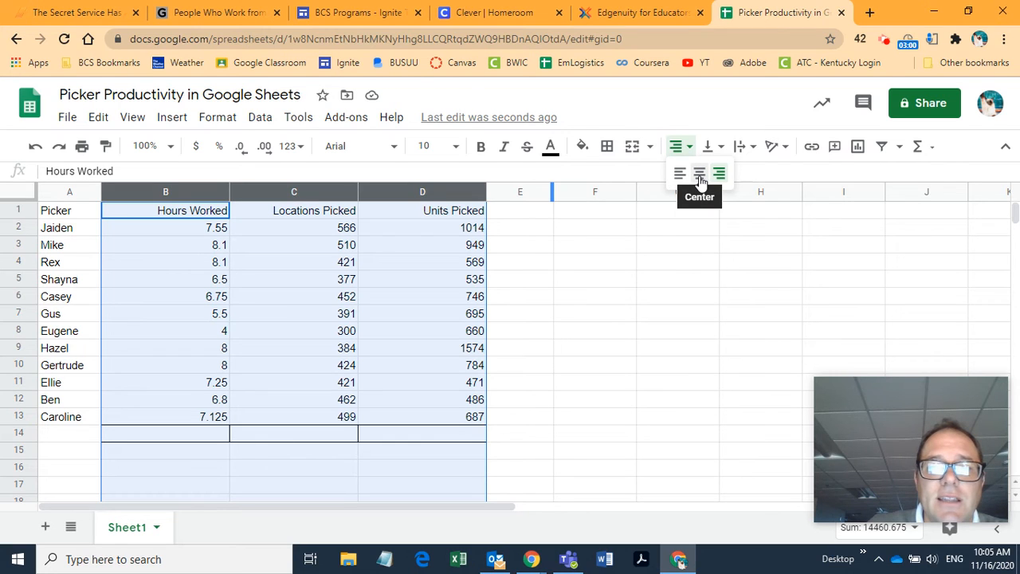
left_click(700, 181)
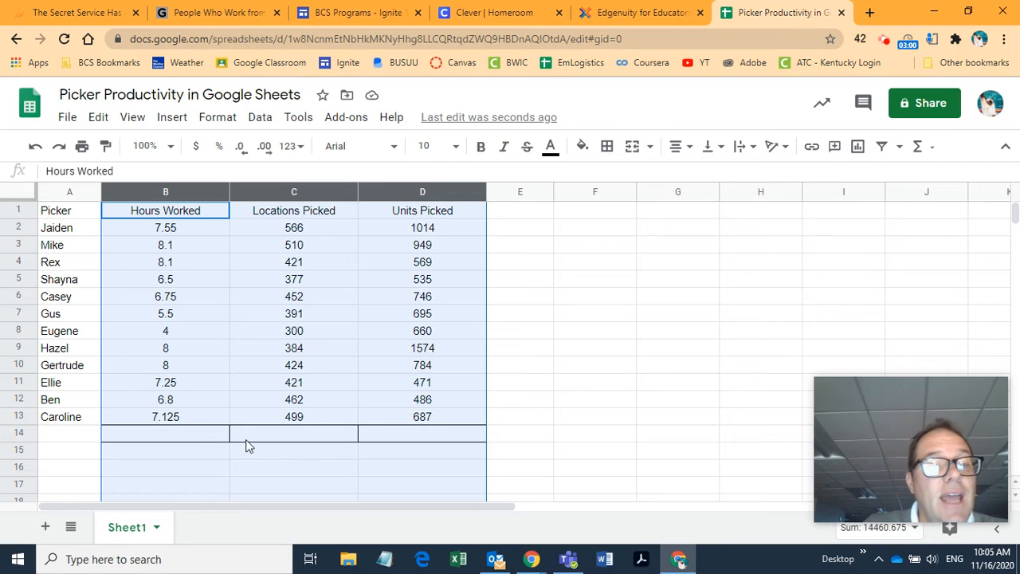
left_click(205, 434)
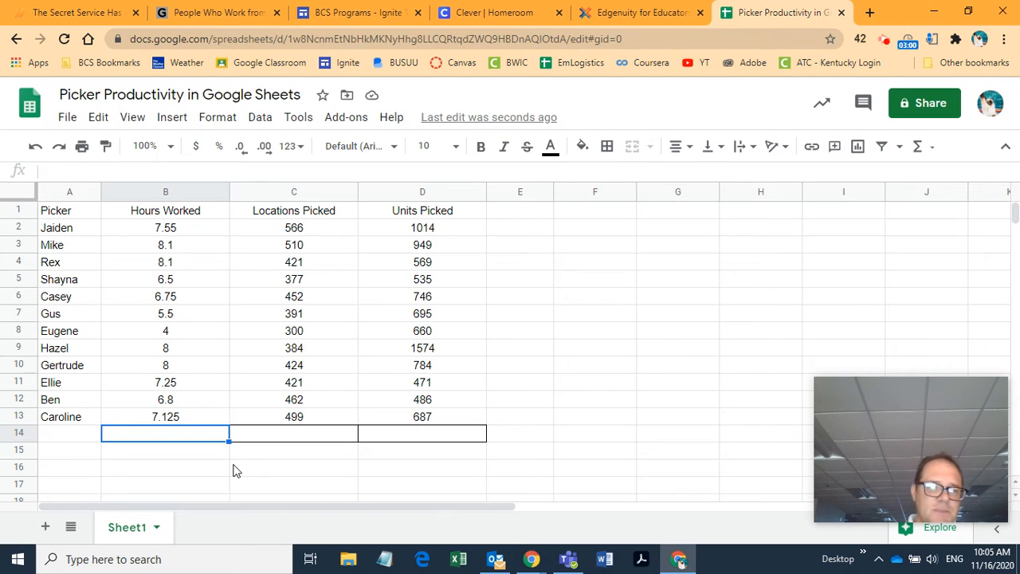
double_click(158, 442)
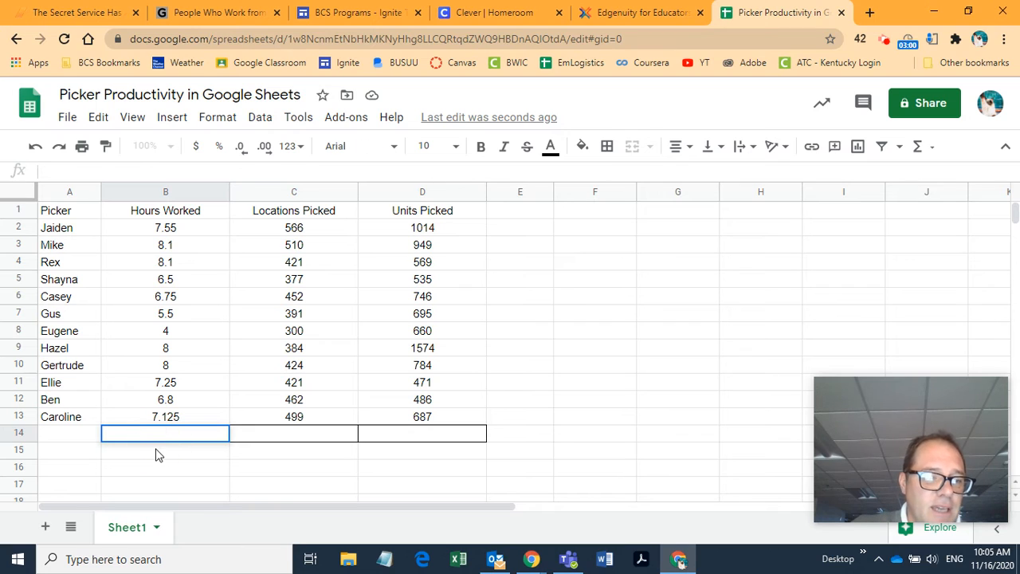
key("Escape")
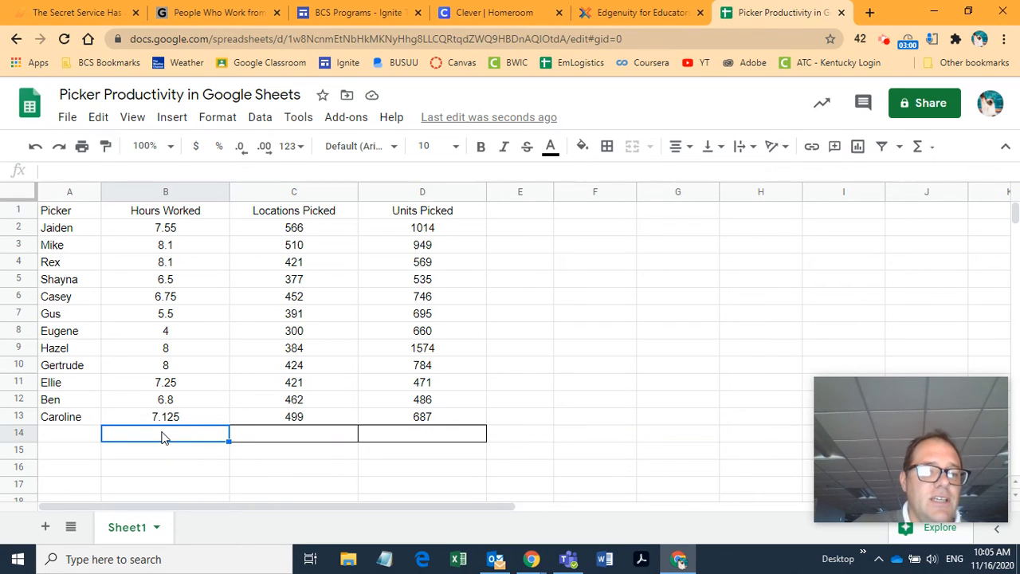
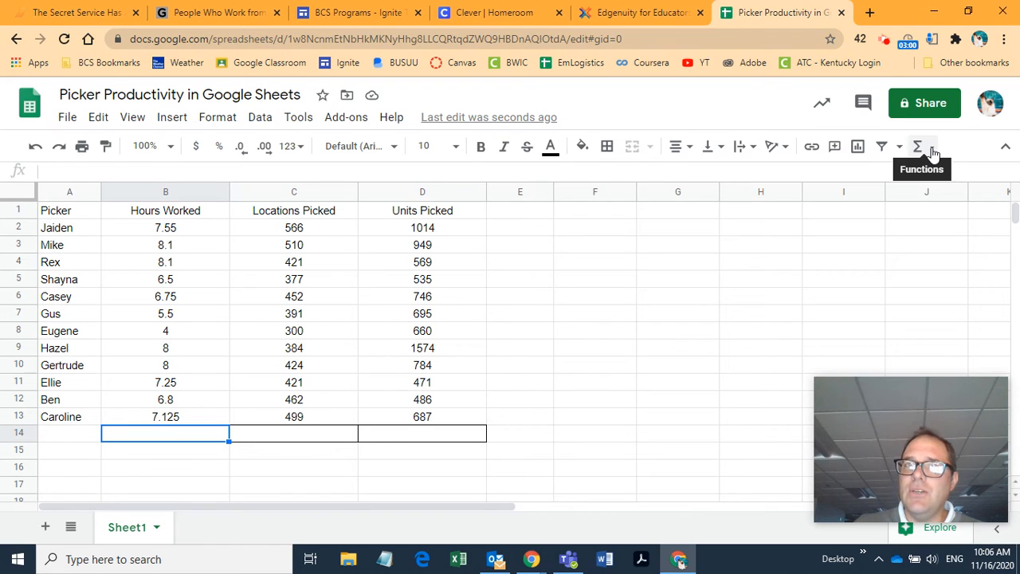
left_click(933, 152)
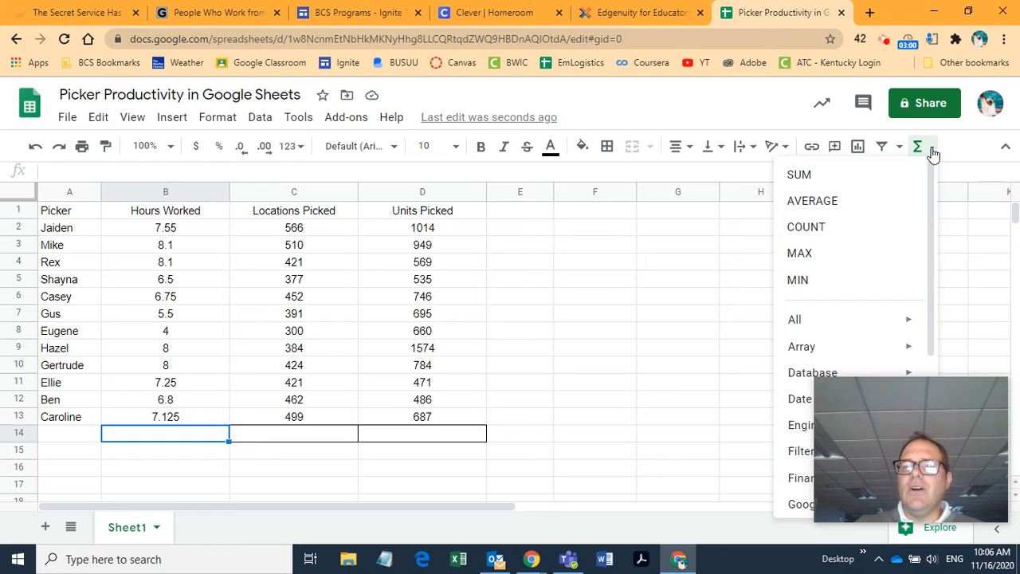
left_click_drag(952, 397, 658, 260)
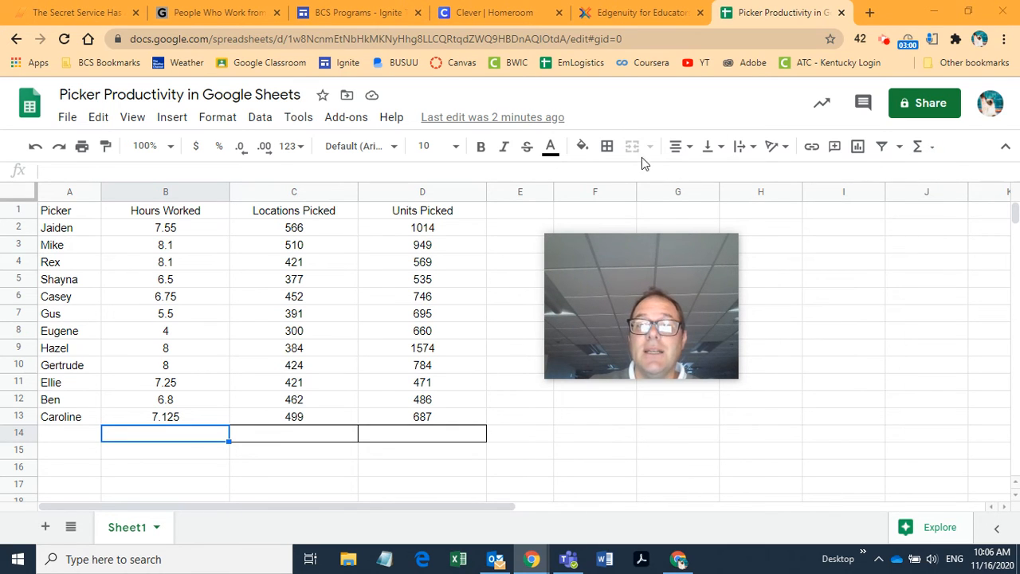
left_click(934, 148)
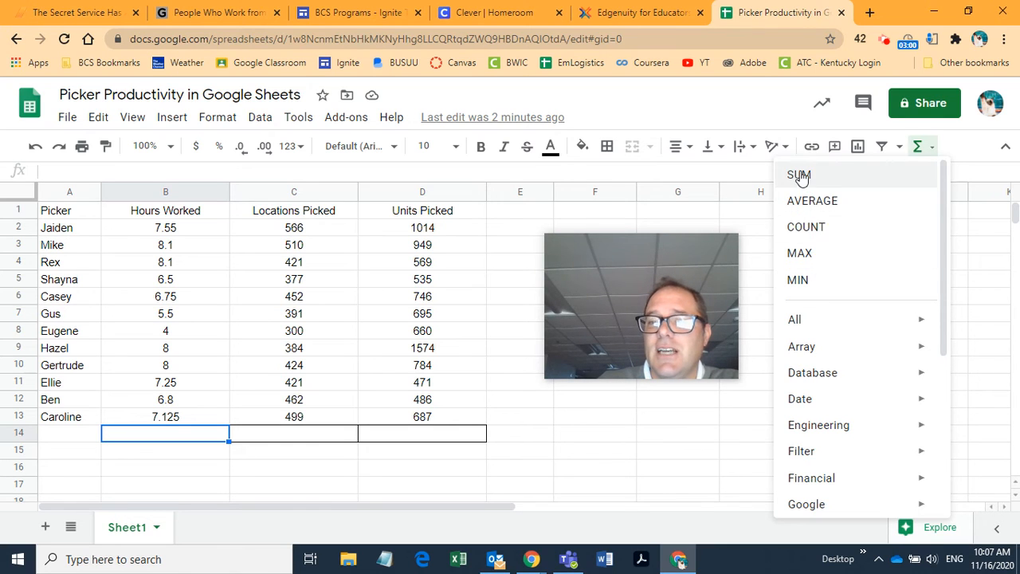
left_click(624, 438)
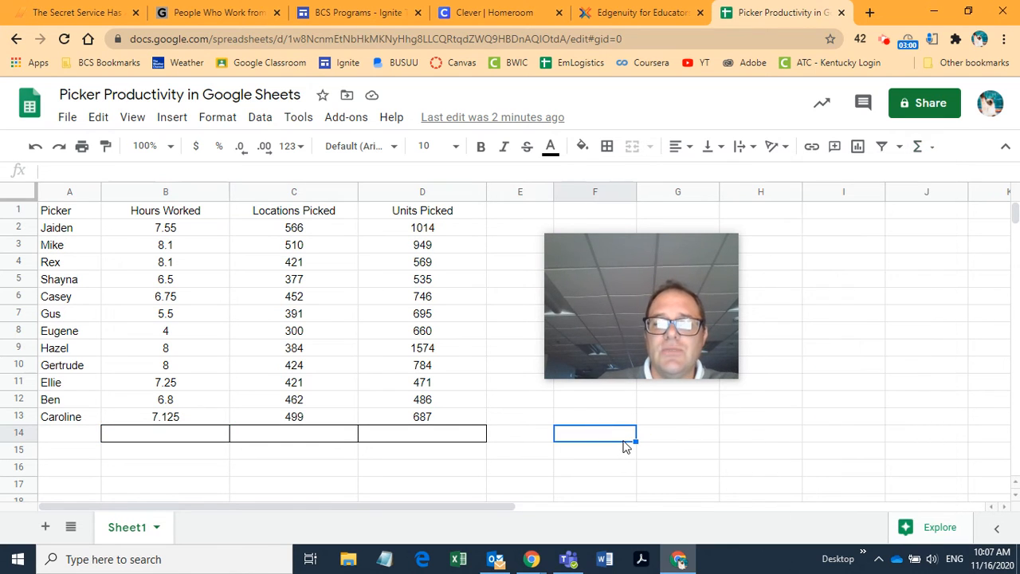
- Select the hours worked in B2 through B13 and display their average in the selection summary
left_click(164, 229)
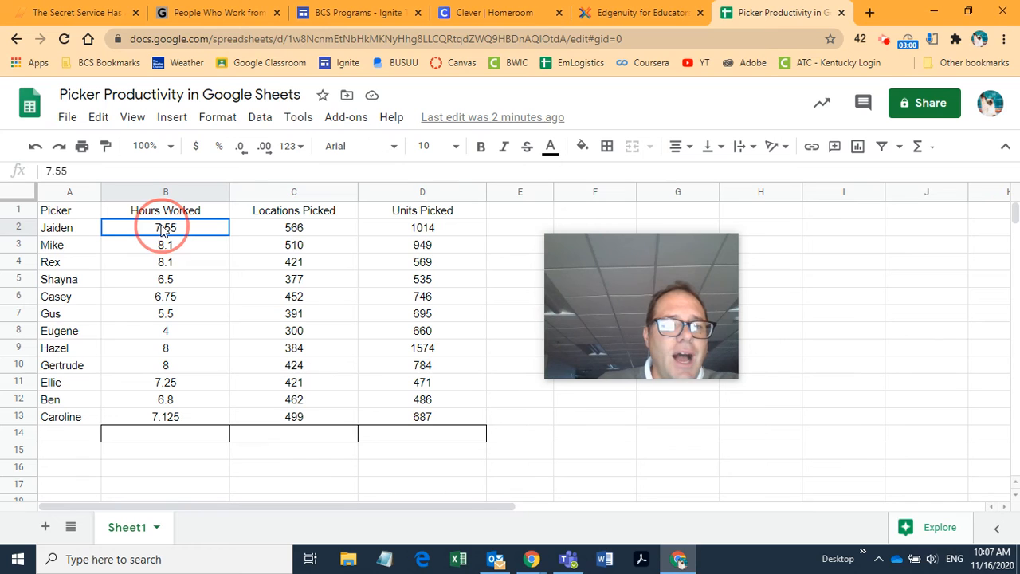
left_click_drag(163, 229, 188, 421)
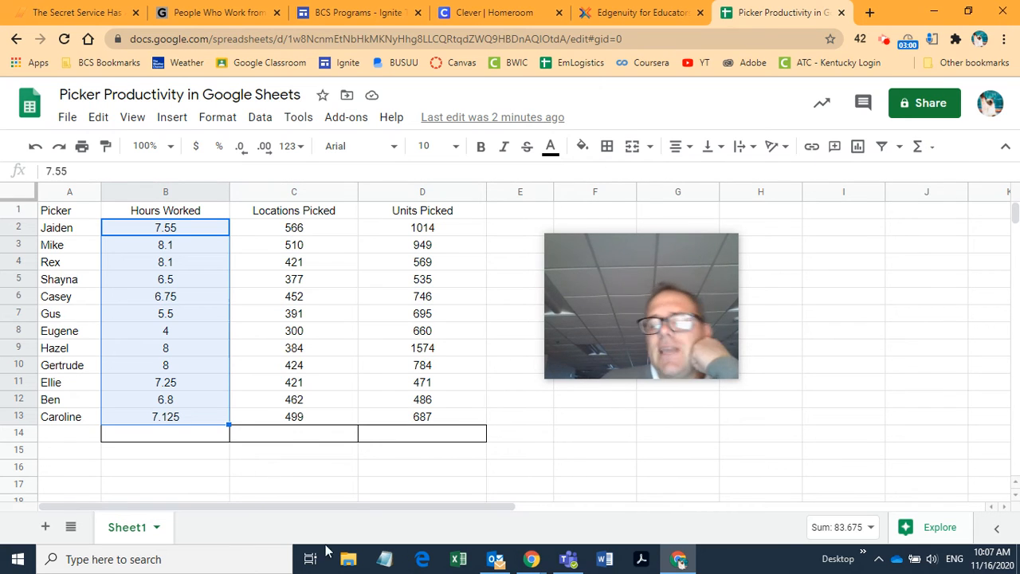
left_click(786, 533)
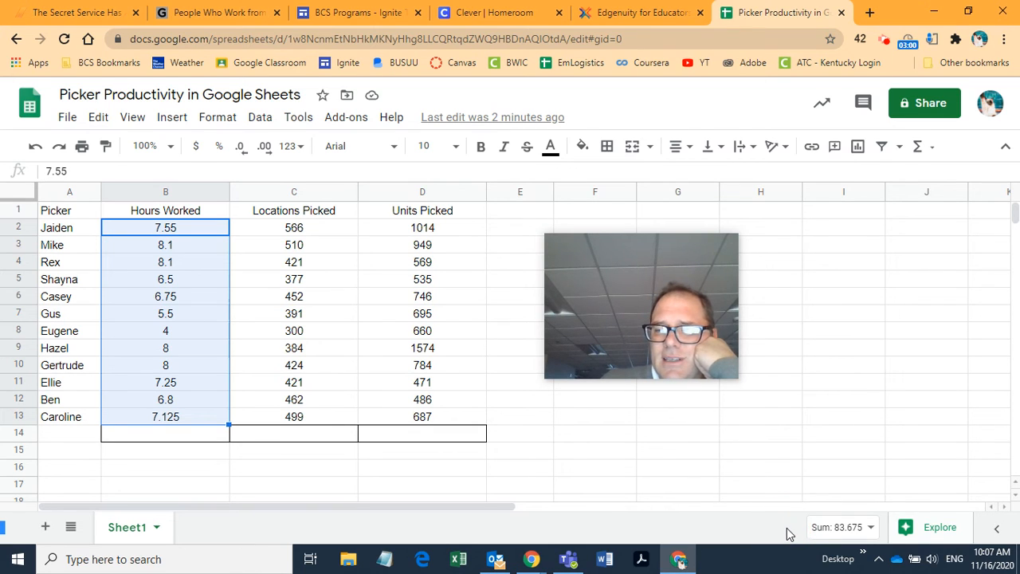
left_click(871, 528)
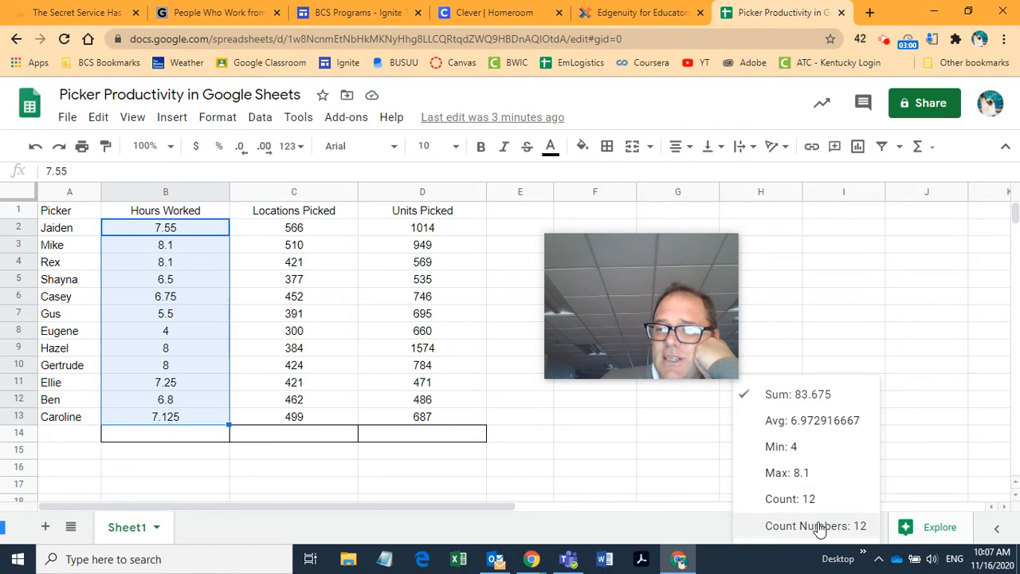
left_click(766, 426)
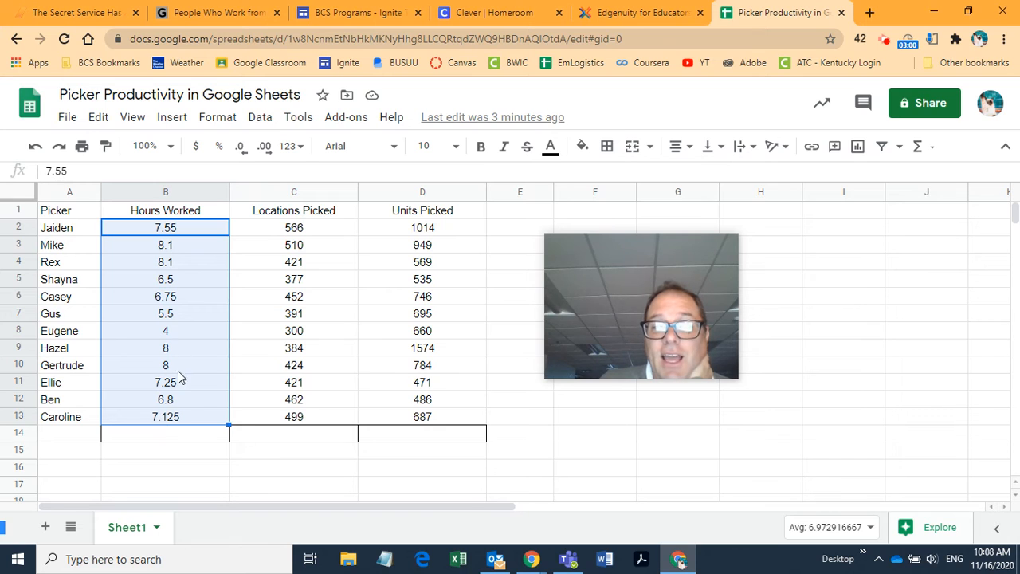
- Display the count and the minimum of the selected hours in the selection summary
left_click(860, 527)
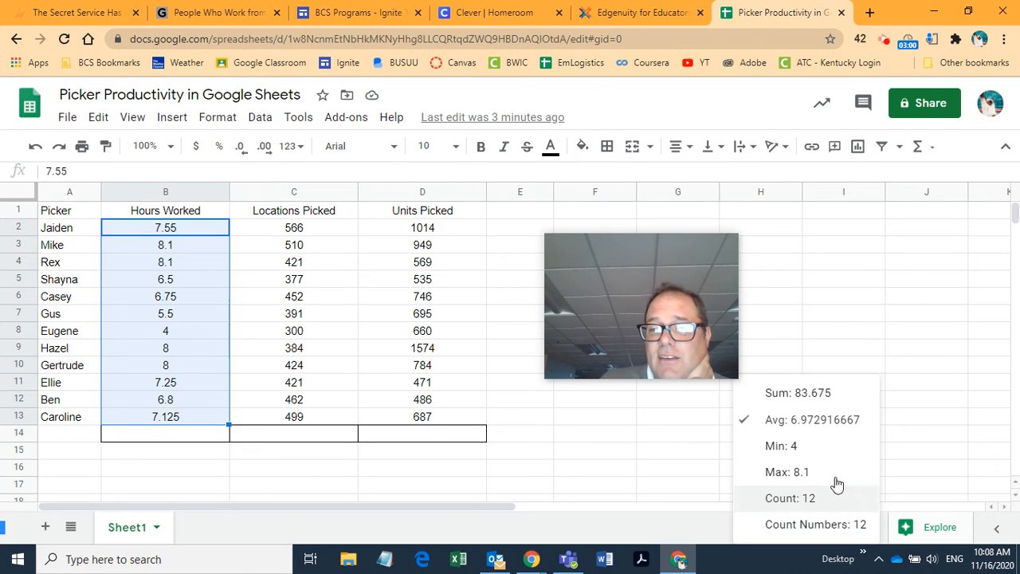
left_click(788, 498)
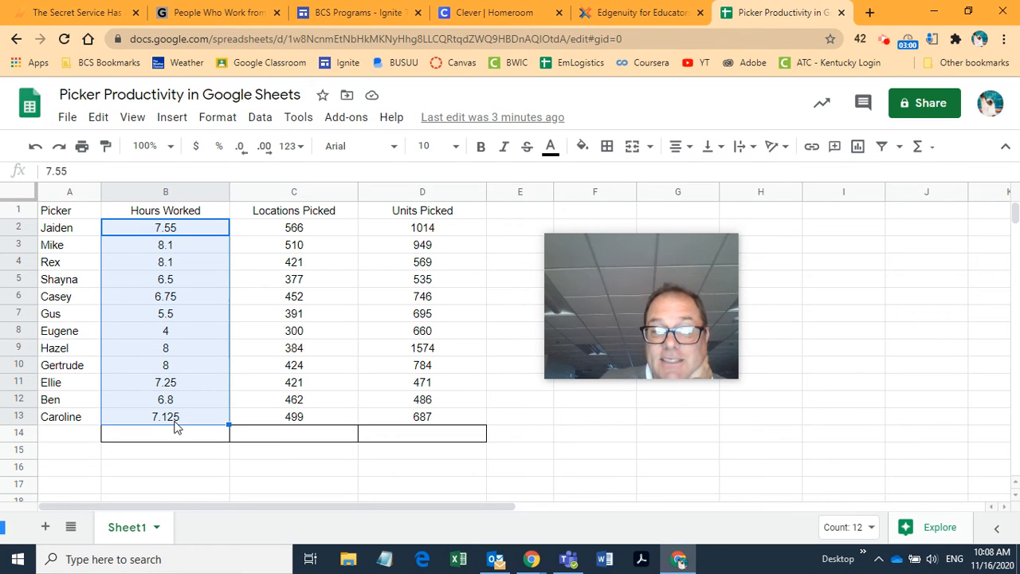
left_click(865, 527)
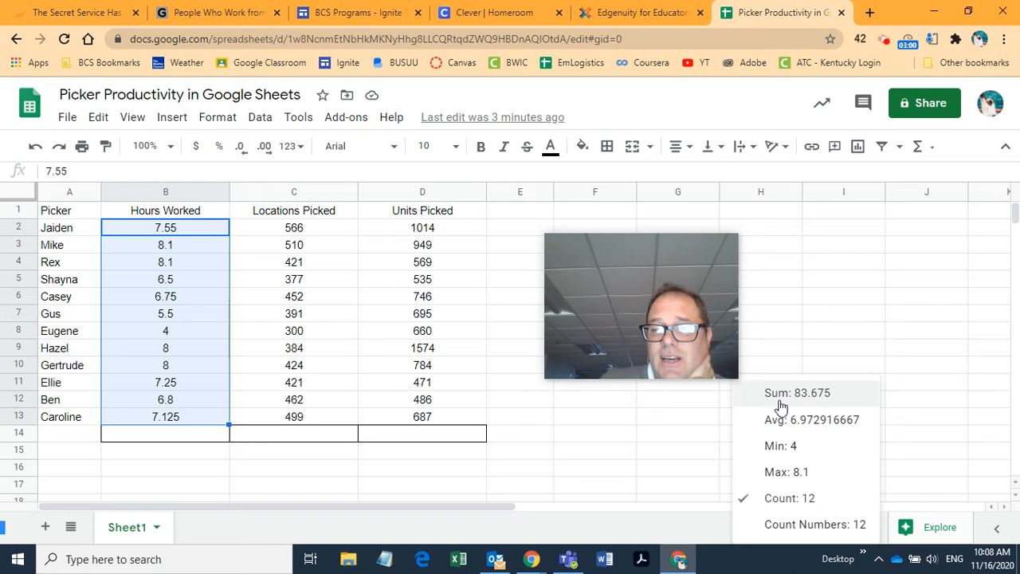
left_click(780, 447)
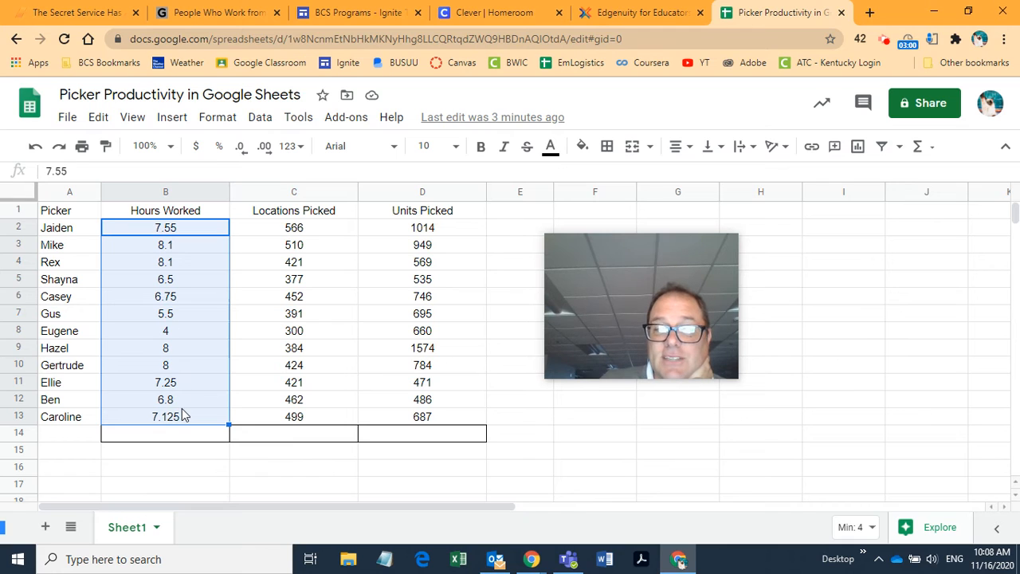
- Display the maximum of the selected hours in the selection summary, and return the summary to the sum
left_click(869, 527)
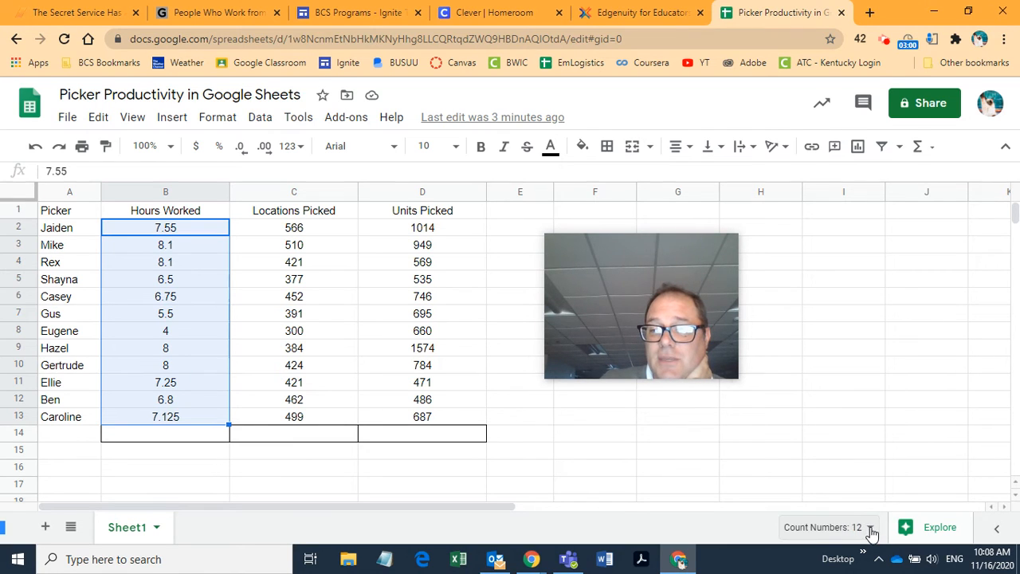
left_click(869, 528)
left_click(793, 472)
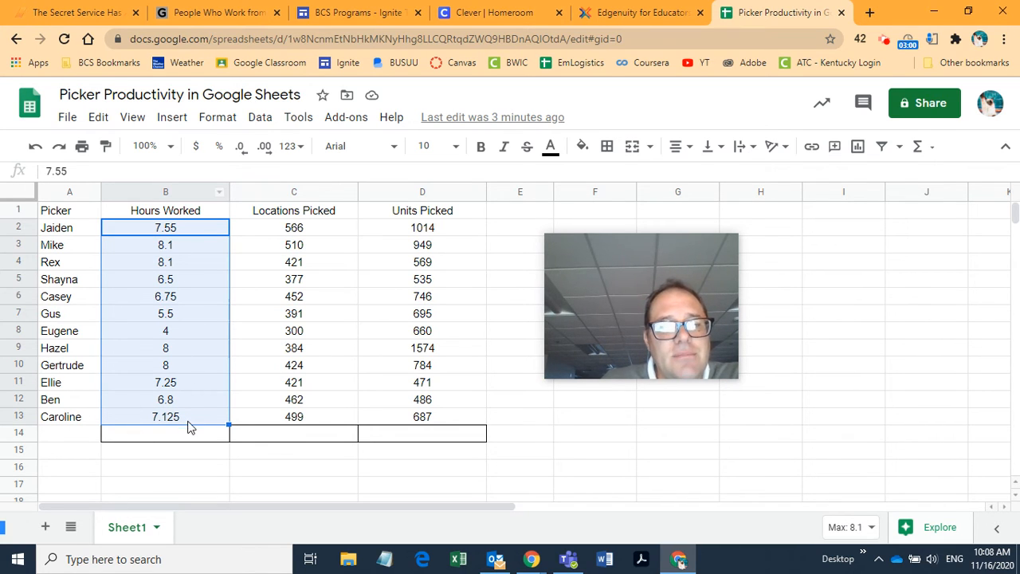
left_click(869, 528)
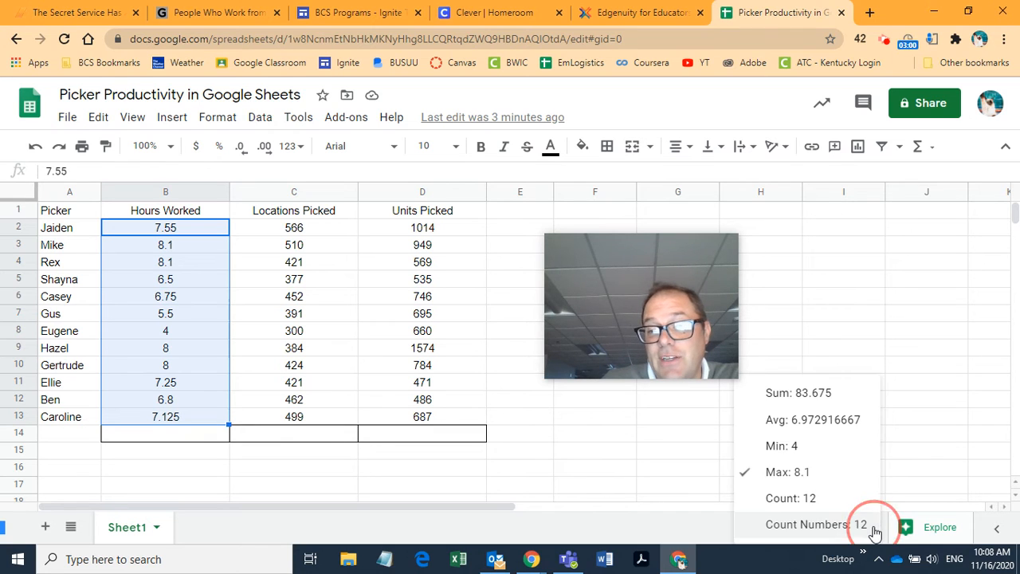
left_click(792, 395)
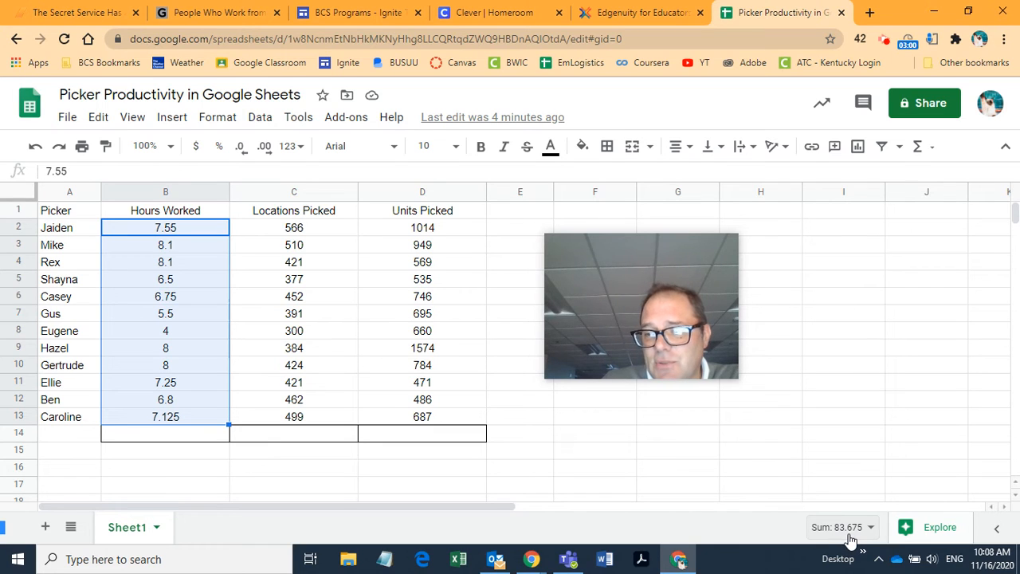
double_click(165, 435)
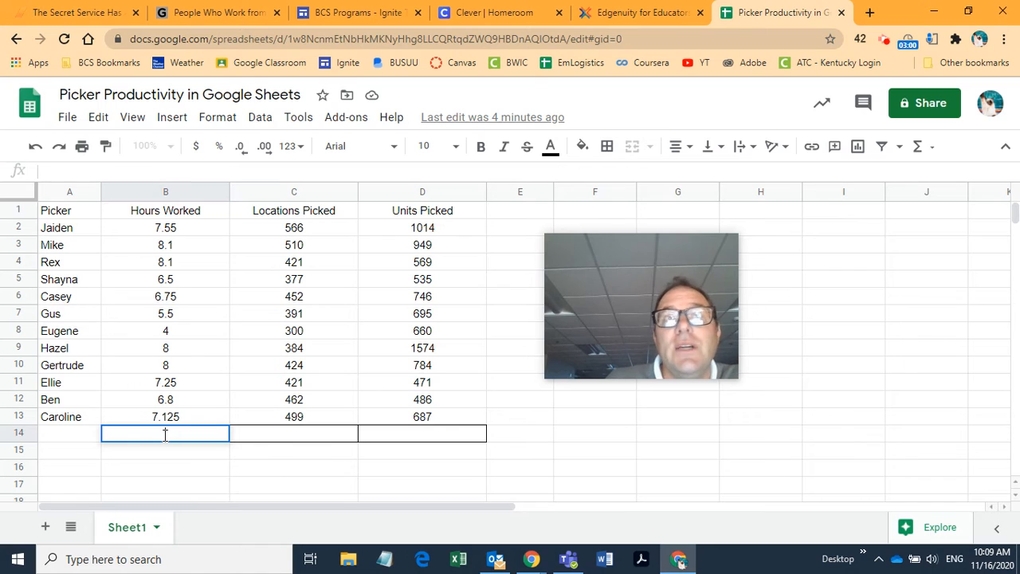
left_click(933, 148)
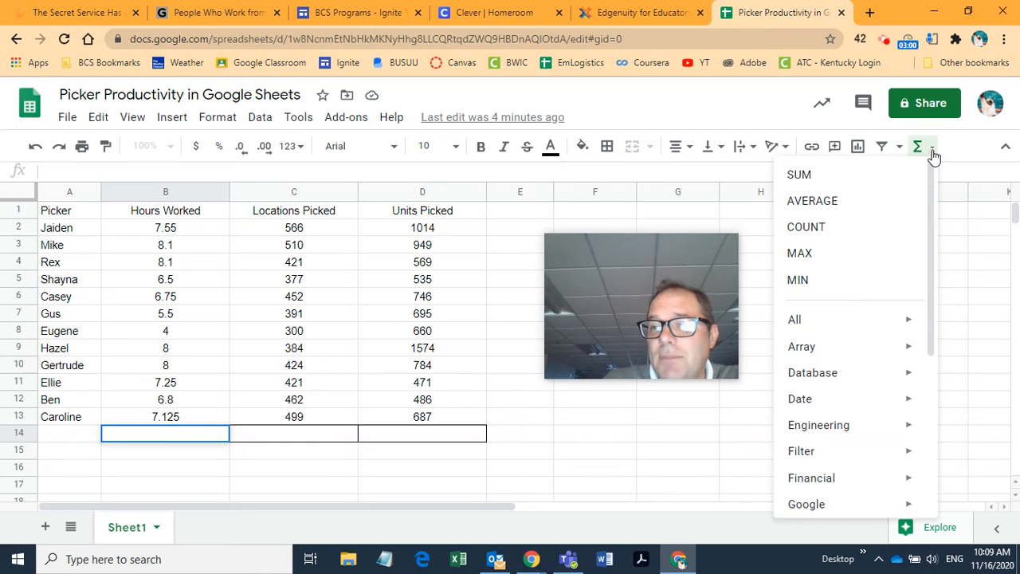
left_click(834, 177)
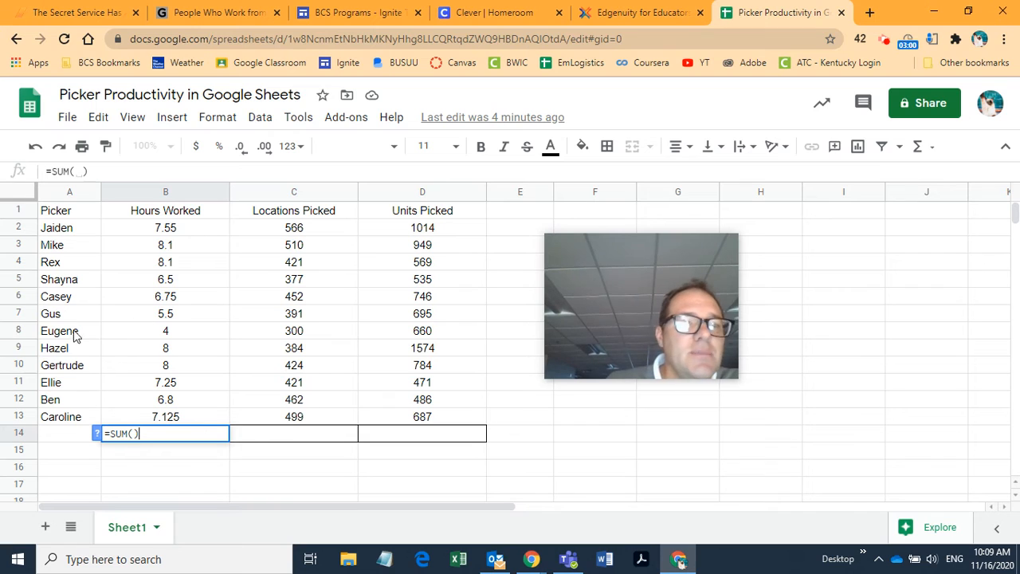
left_click(35, 147)
left_click(35, 147)
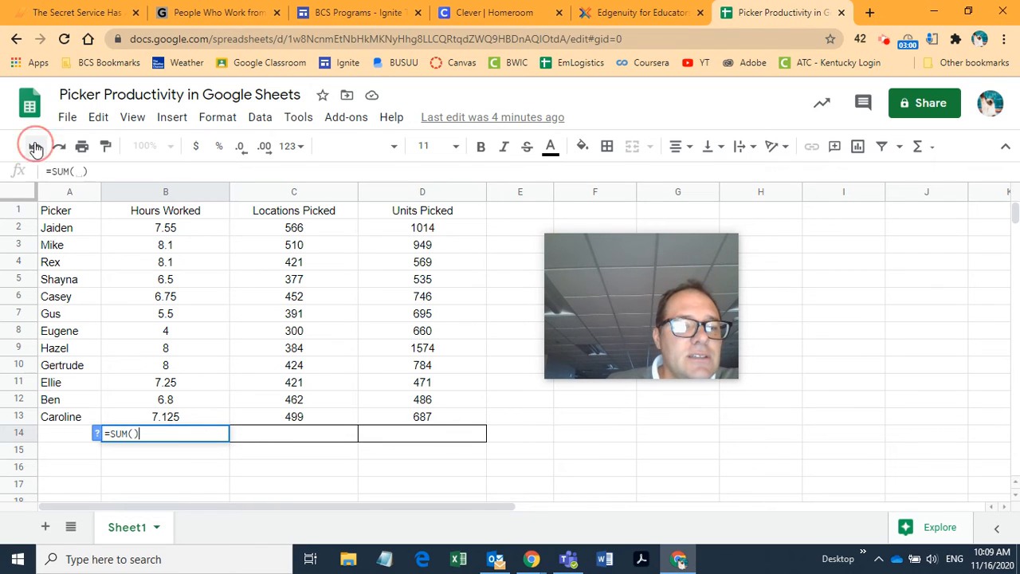
left_click(151, 451)
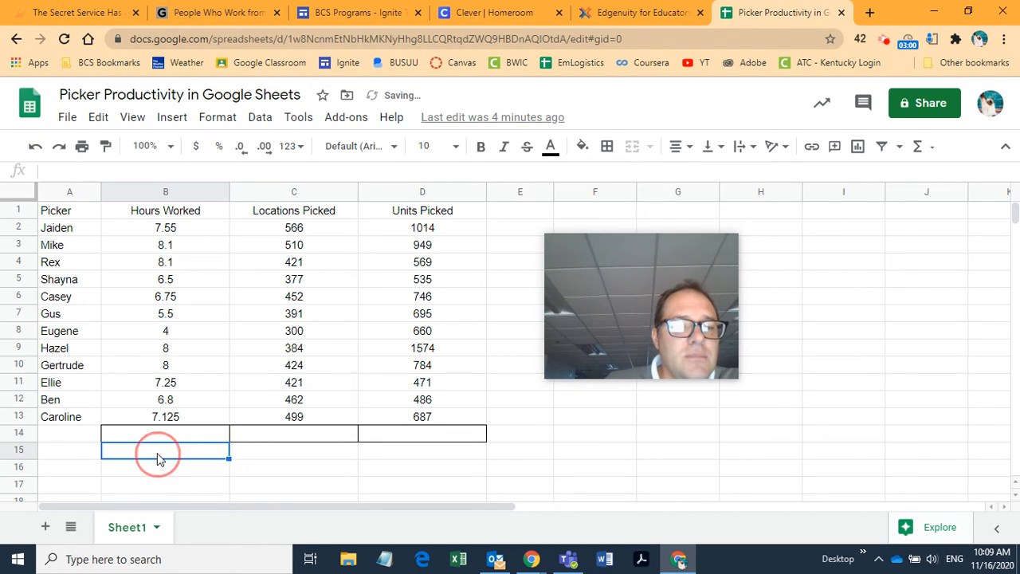
left_click(35, 147)
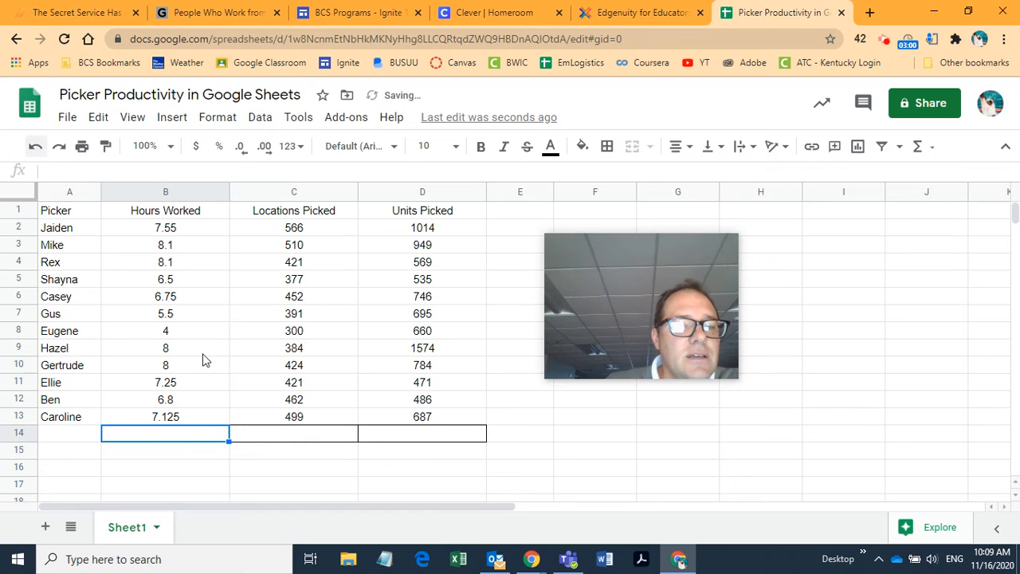
left_click(574, 467)
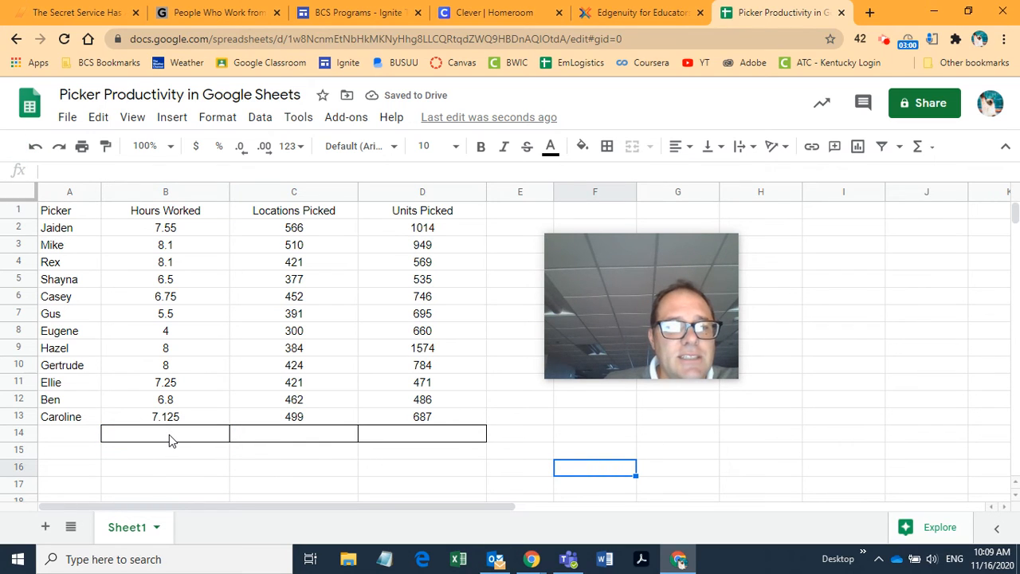
- Insert a SUM function in cell B14 for the hours worked total
left_click(169, 435)
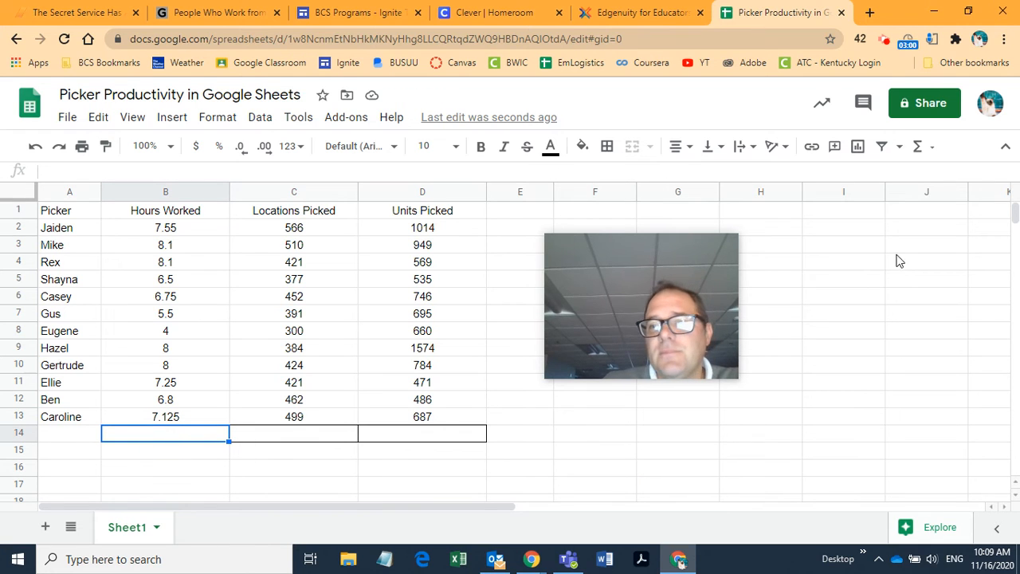
left_click(931, 147)
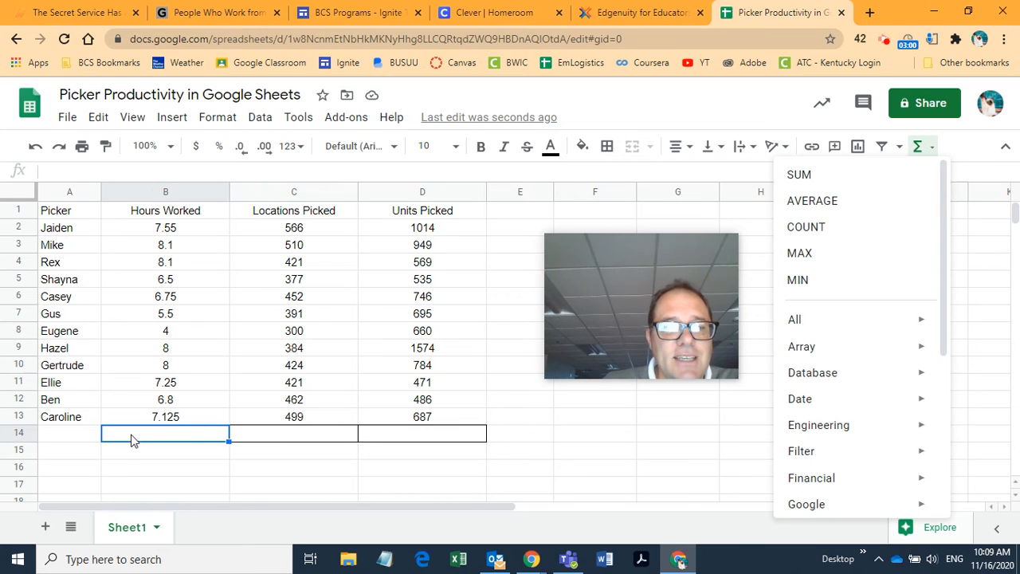
left_click(835, 174)
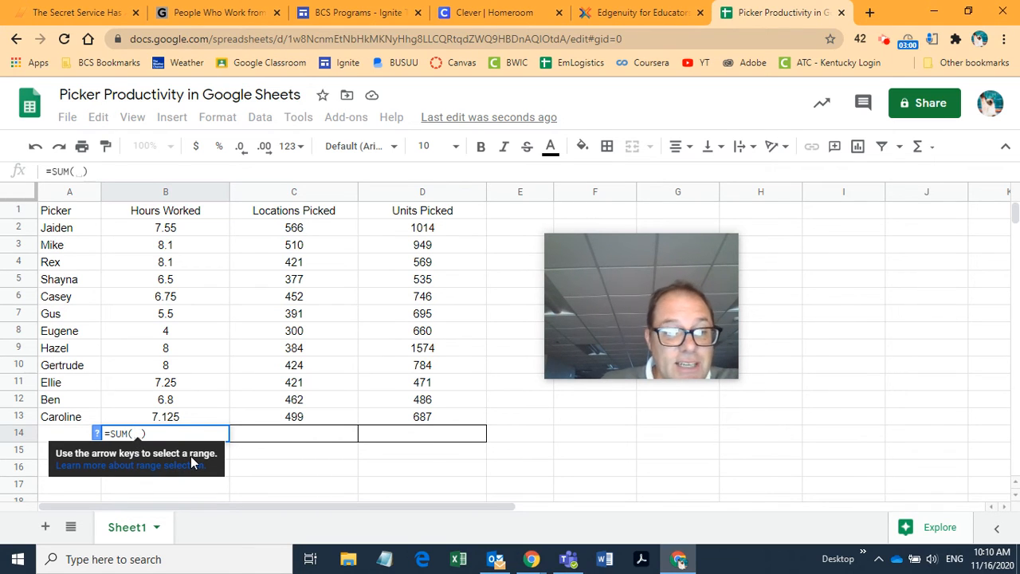
left_click(162, 232)
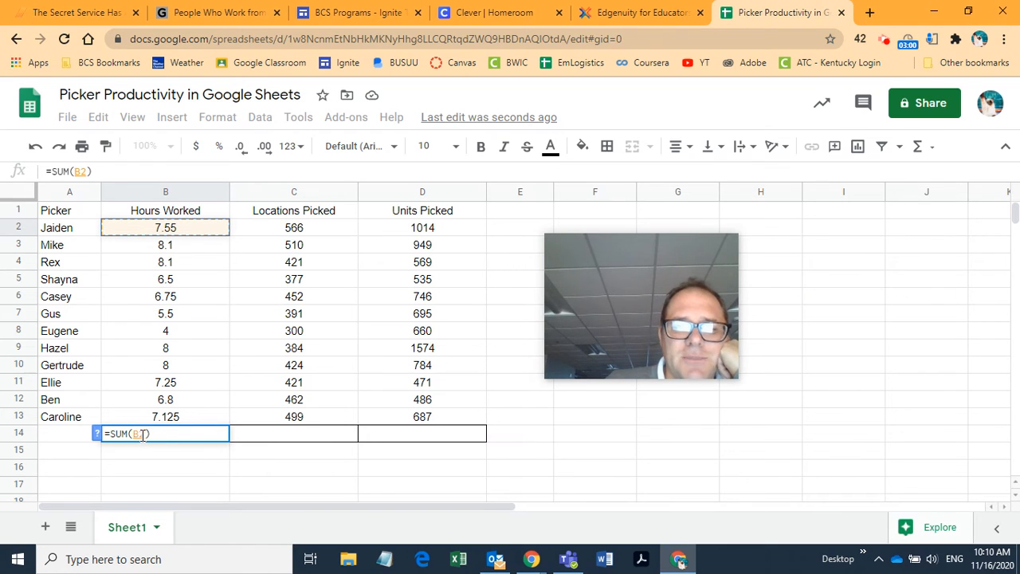
left_click(161, 227)
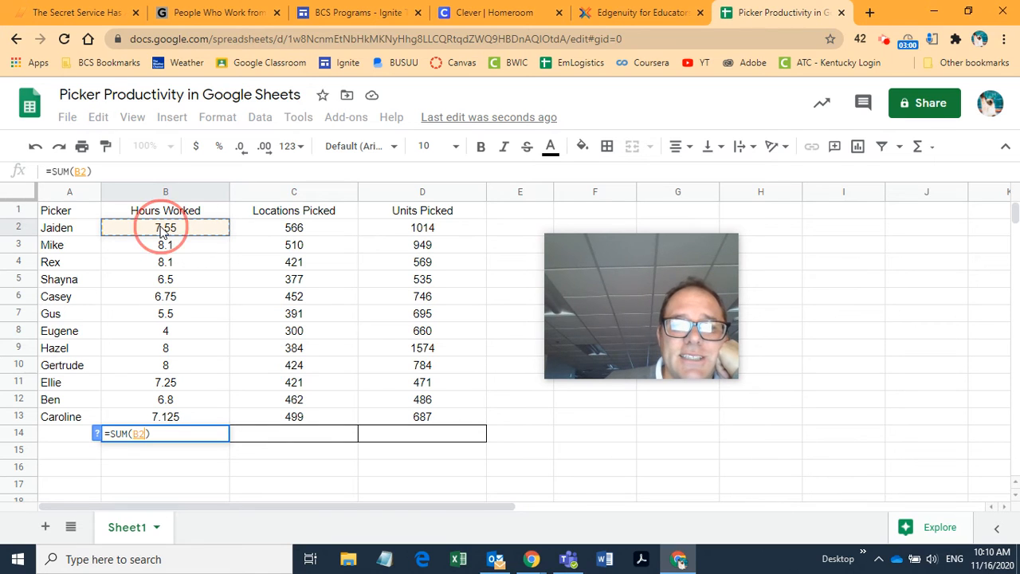
left_click(161, 228)
left_click(161, 227)
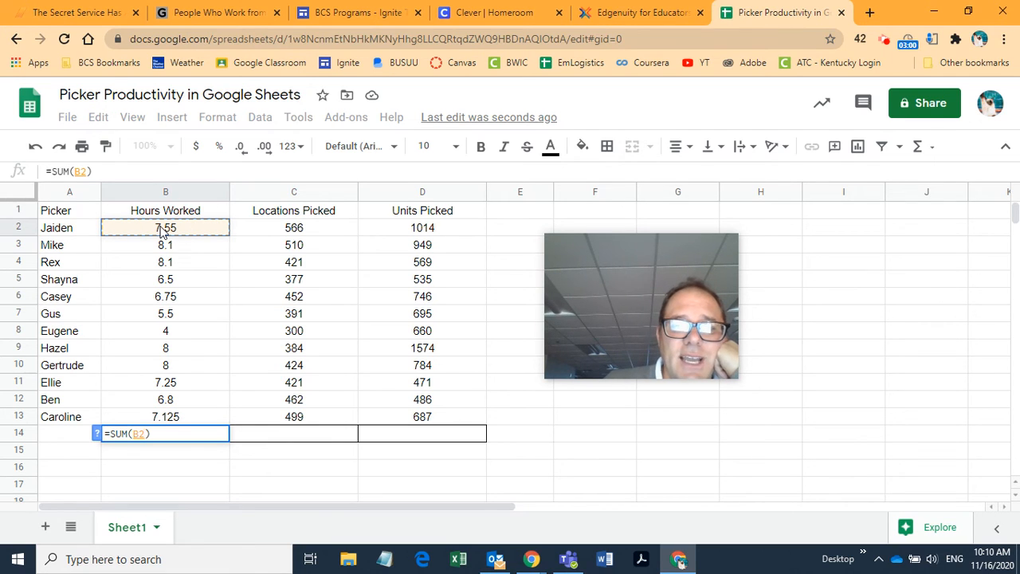
left_click_drag(161, 227, 147, 255)
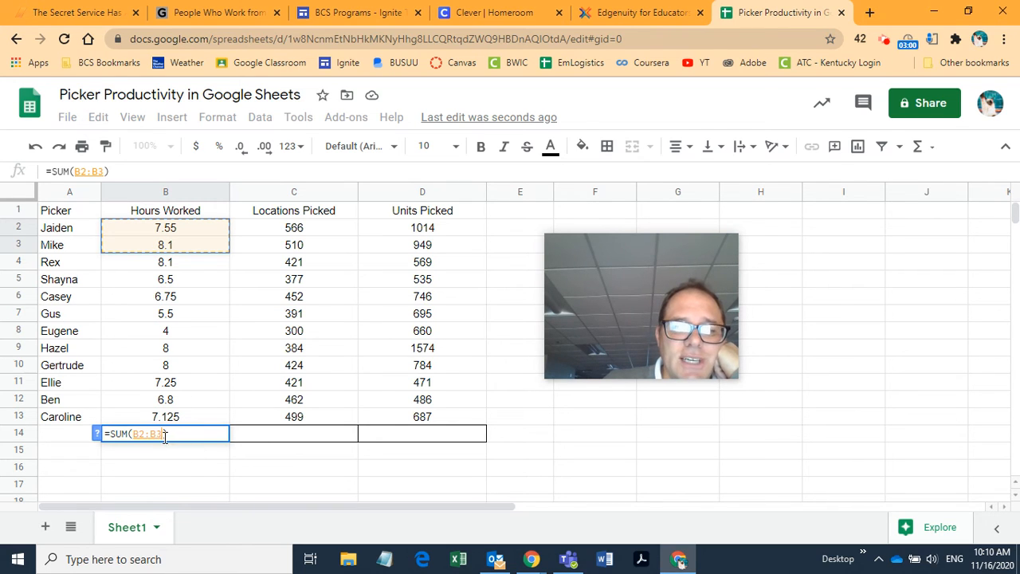
left_click(167, 232)
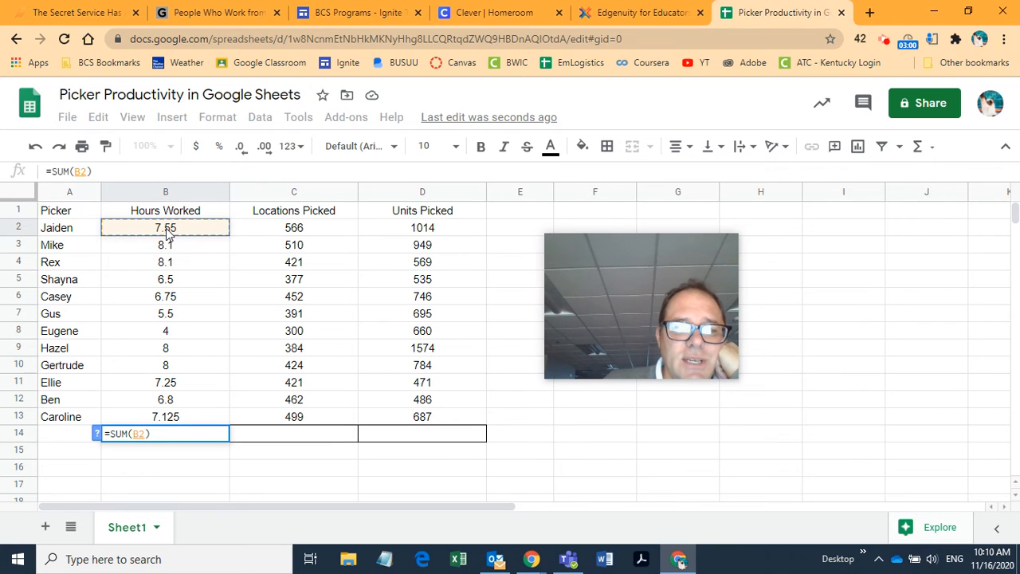
left_click_drag(168, 232, 163, 321)
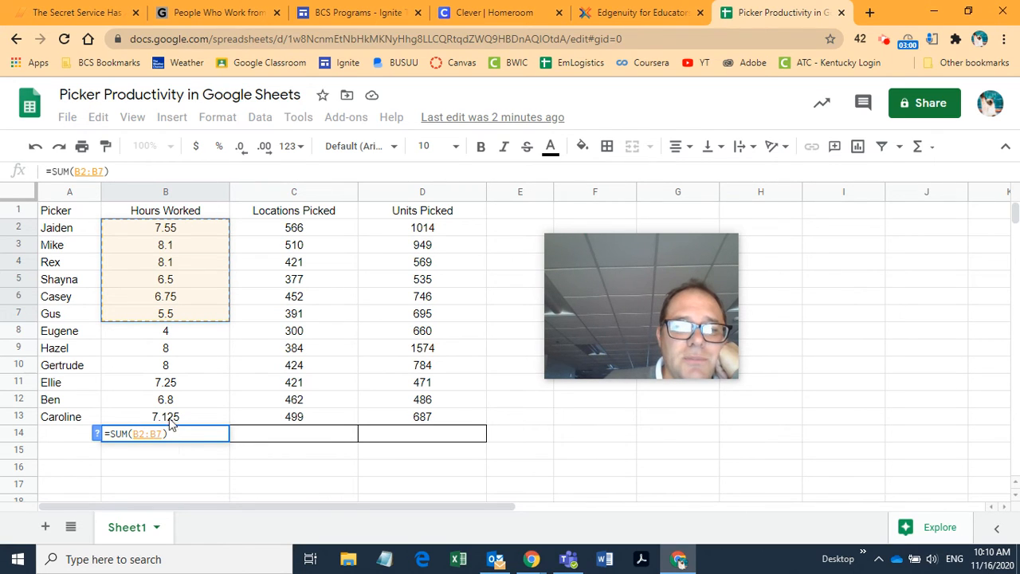
- Set the range of the SUM in B14 to B2:B13 and enter the formula
left_click(165, 231)
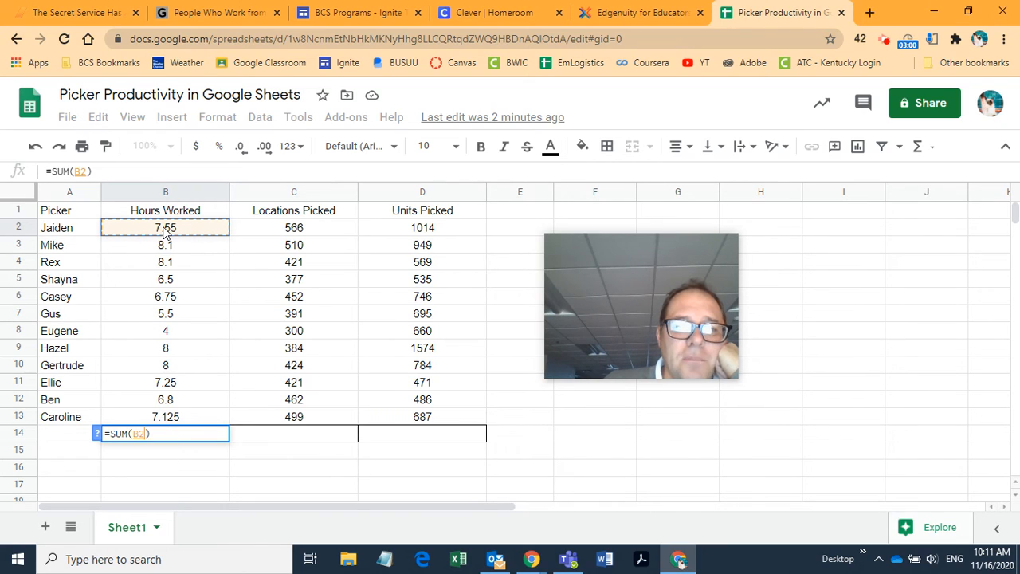
left_click_drag(192, 233, 184, 423)
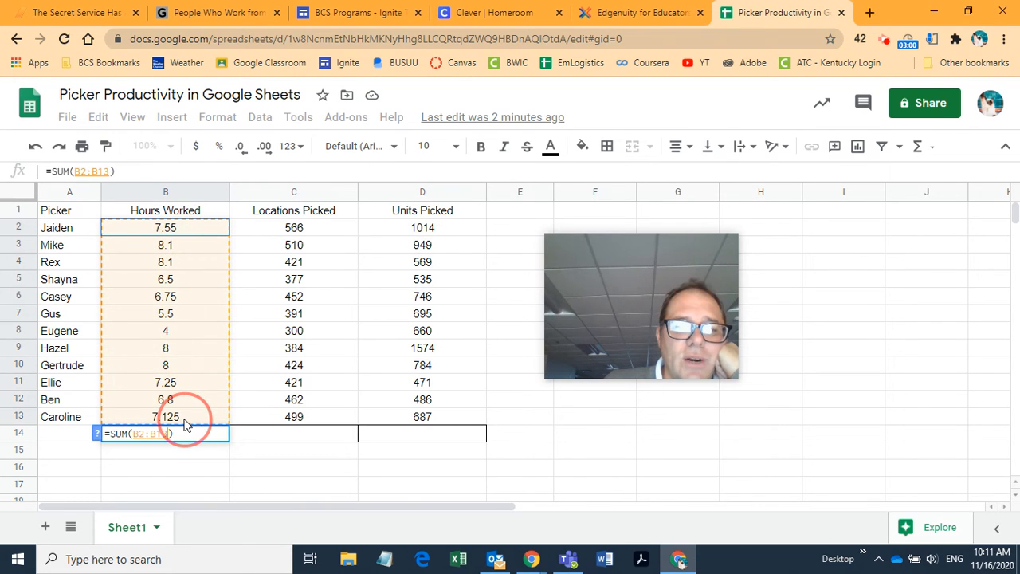
left_click_drag(184, 423, 184, 423)
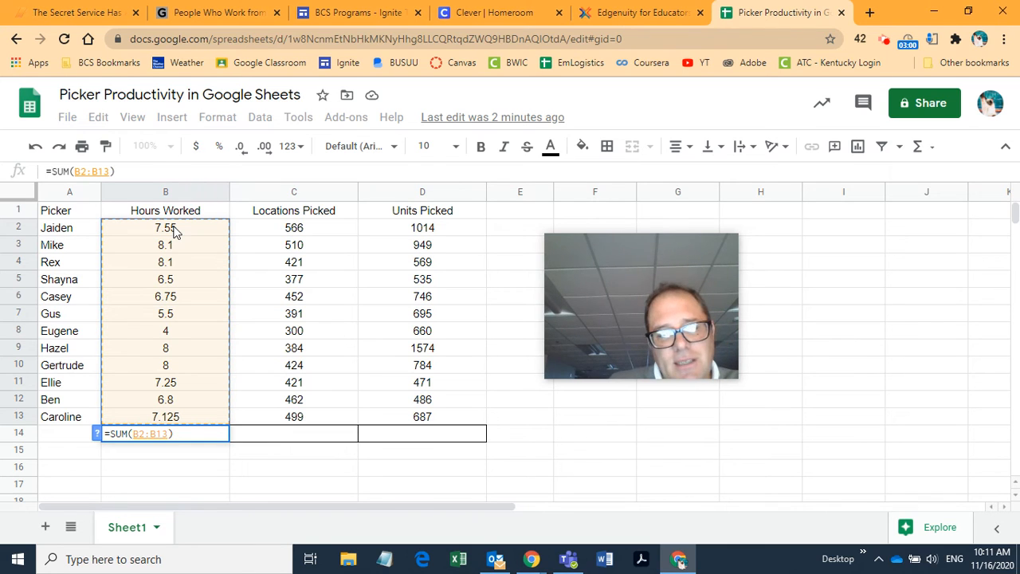
key("Return")
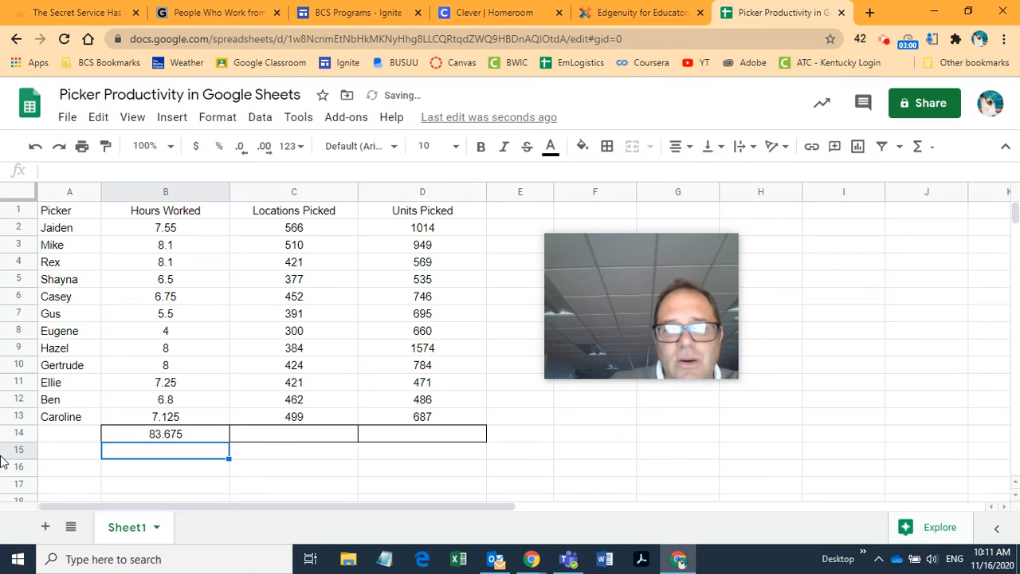
- Check the total in B14 against the selection sum of B2 through B13, and inspect the formula in B14
left_click(164, 438)
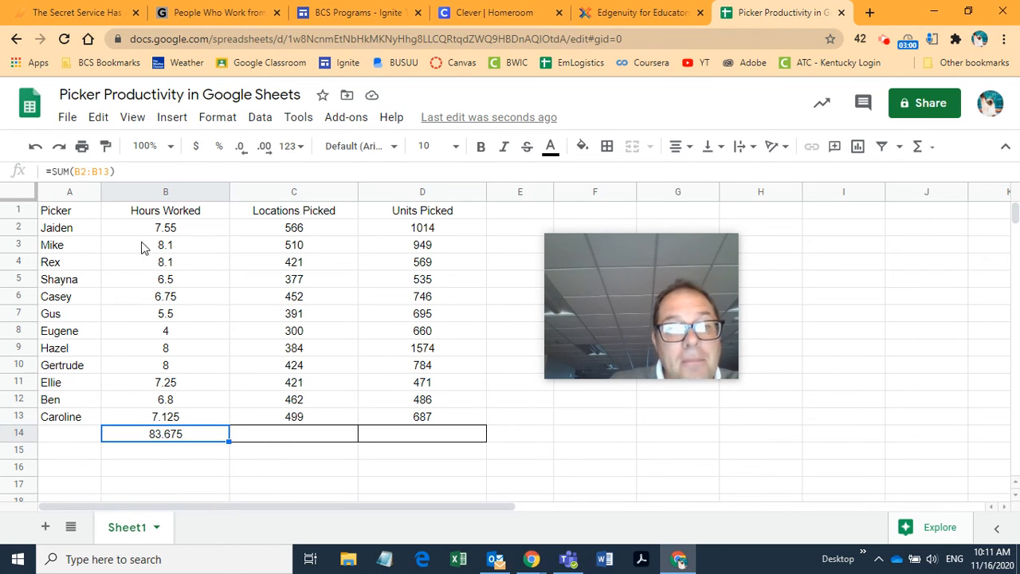
left_click_drag(147, 229, 149, 417)
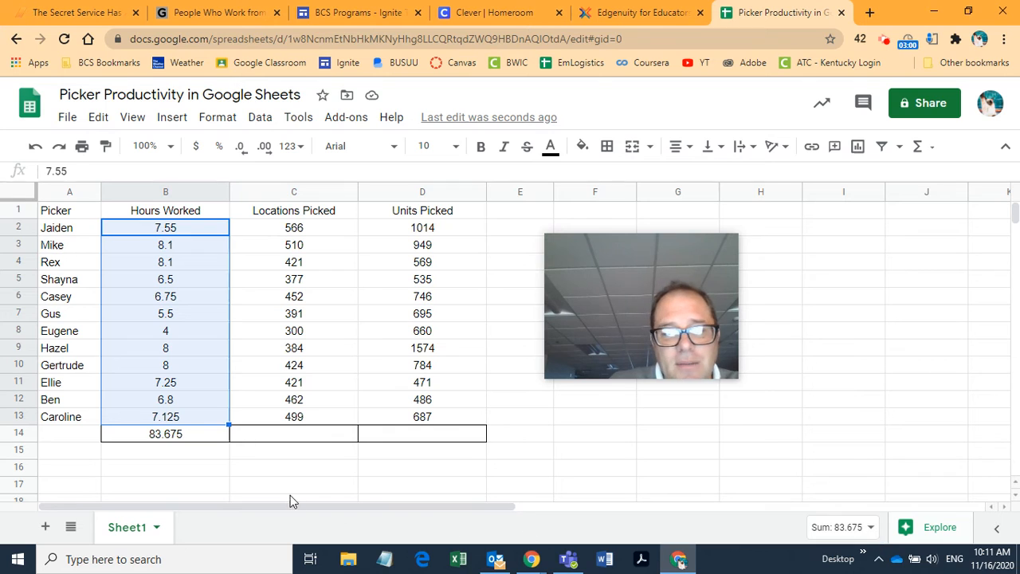
left_click(187, 452)
left_click(175, 436)
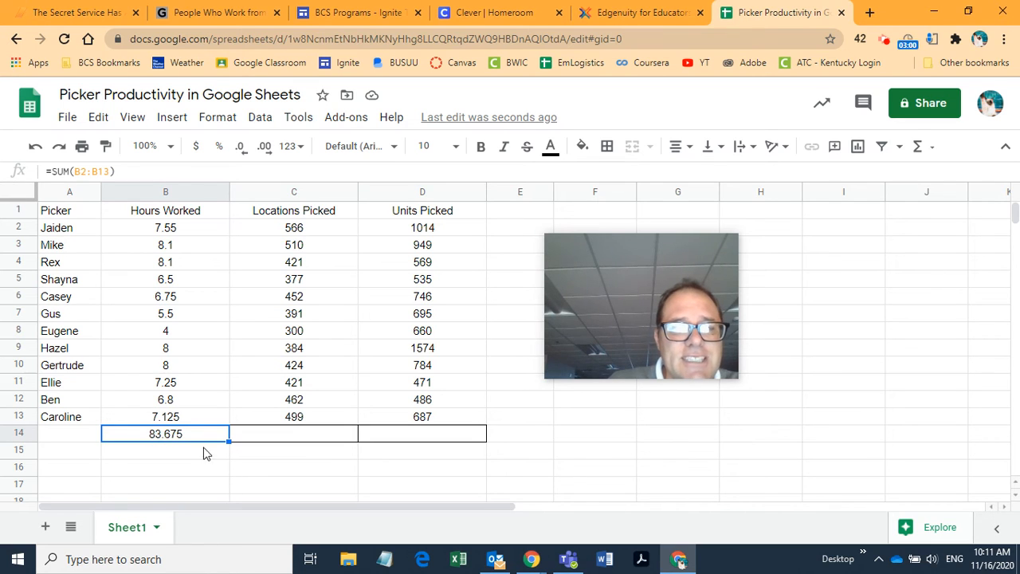
left_click(128, 170)
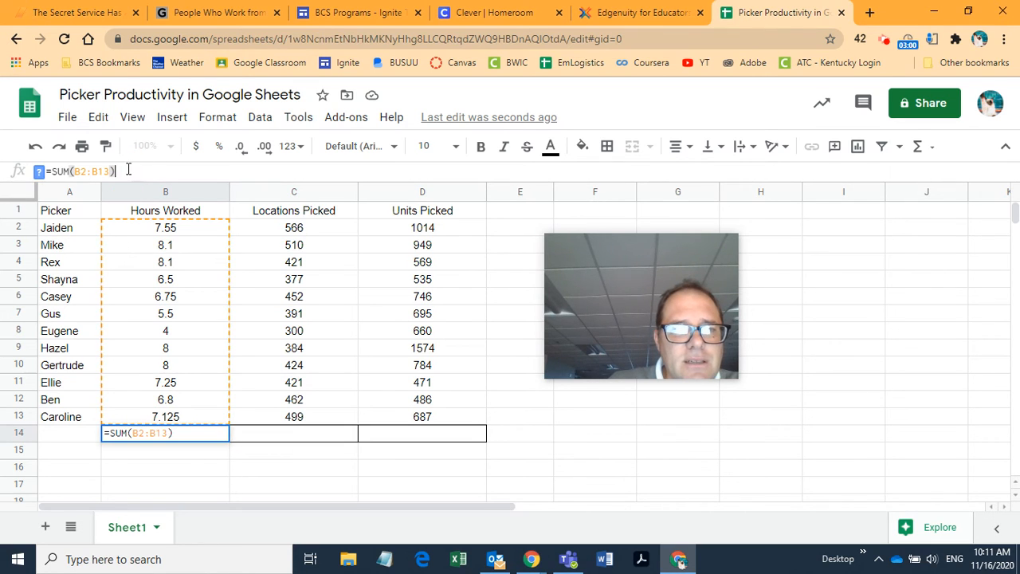
left_click(188, 470)
left_click(173, 436)
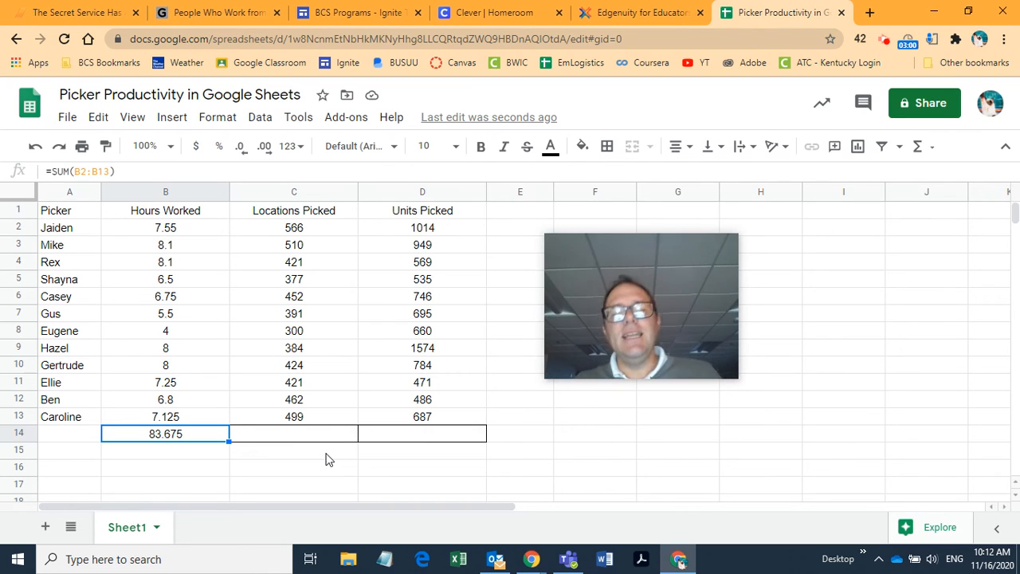
- Try to total the locations picked by entering the formula =(C2:C13) in cell C14
left_click(258, 444)
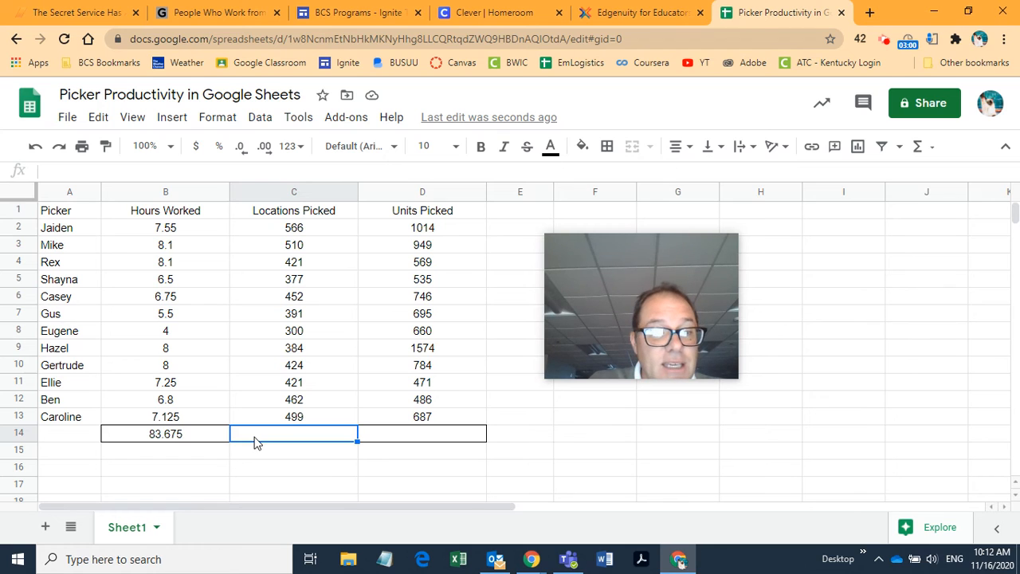
type("=")
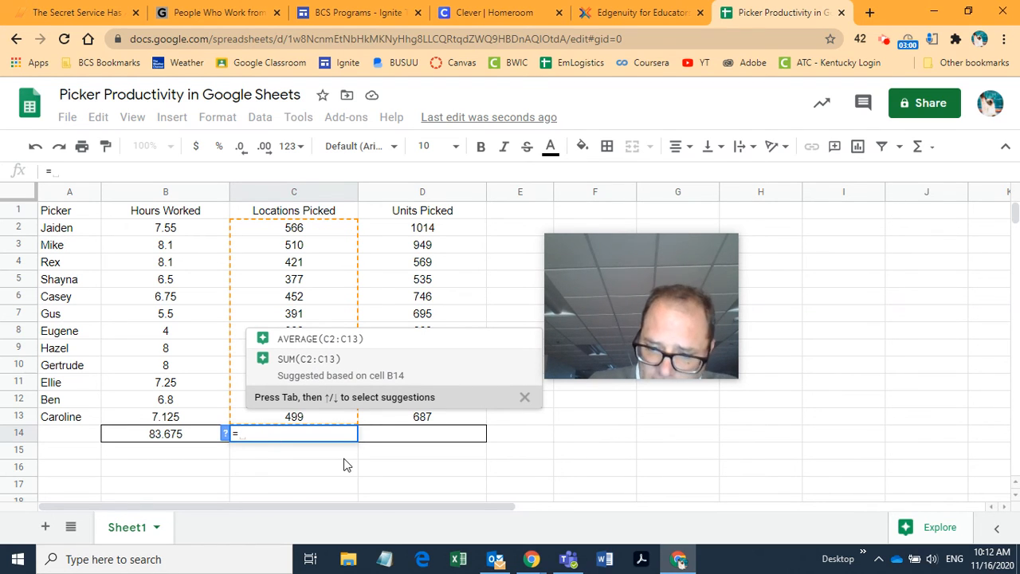
type("(")
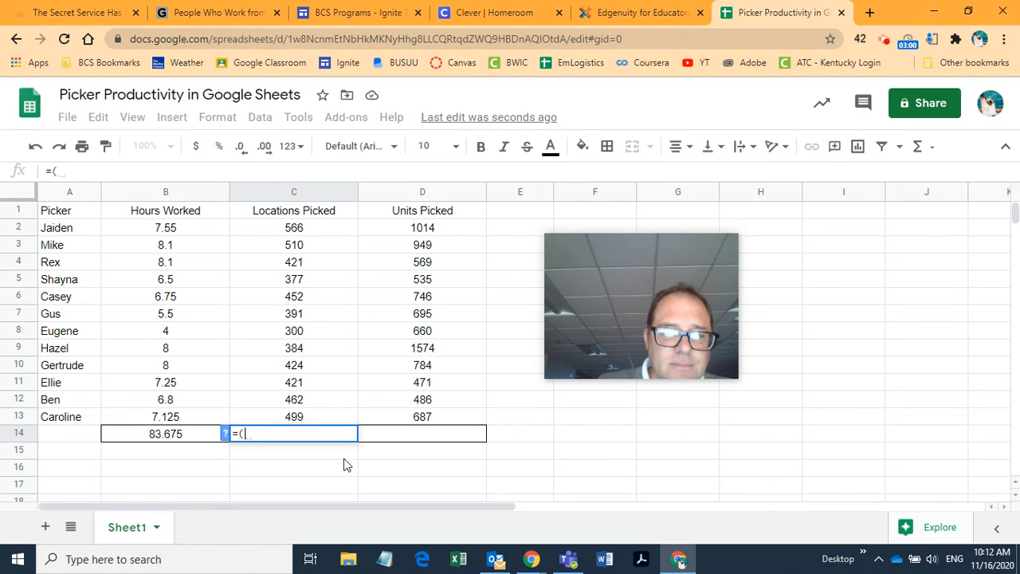
left_click(291, 231)
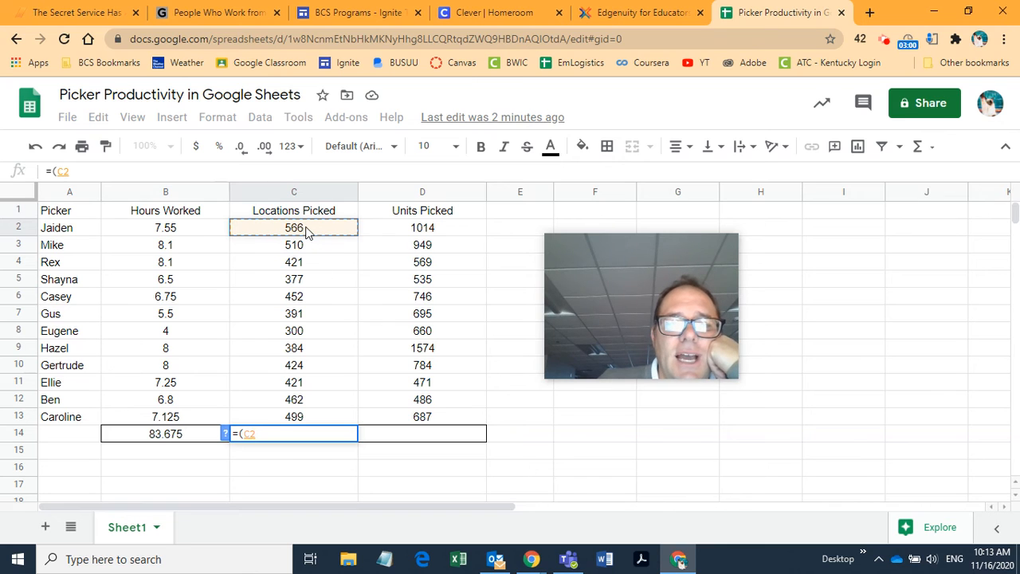
left_click_drag(305, 231, 325, 417)
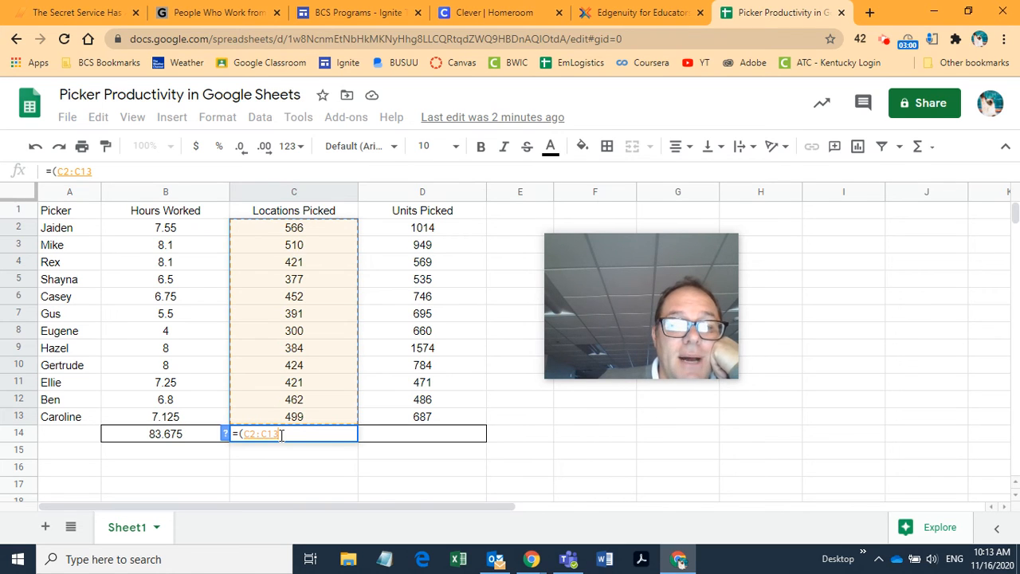
left_click(289, 230)
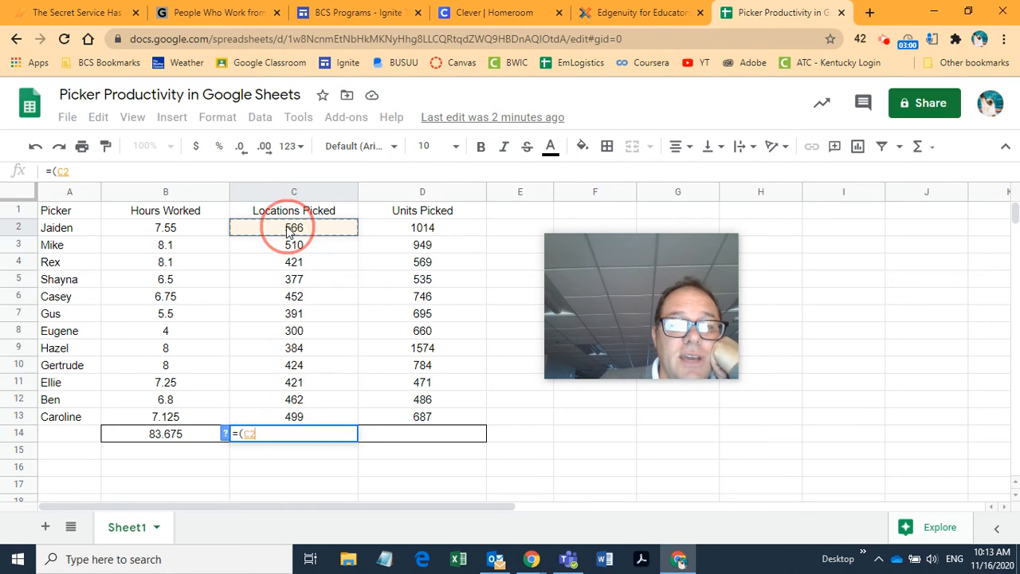
left_click_drag(292, 230, 297, 288)
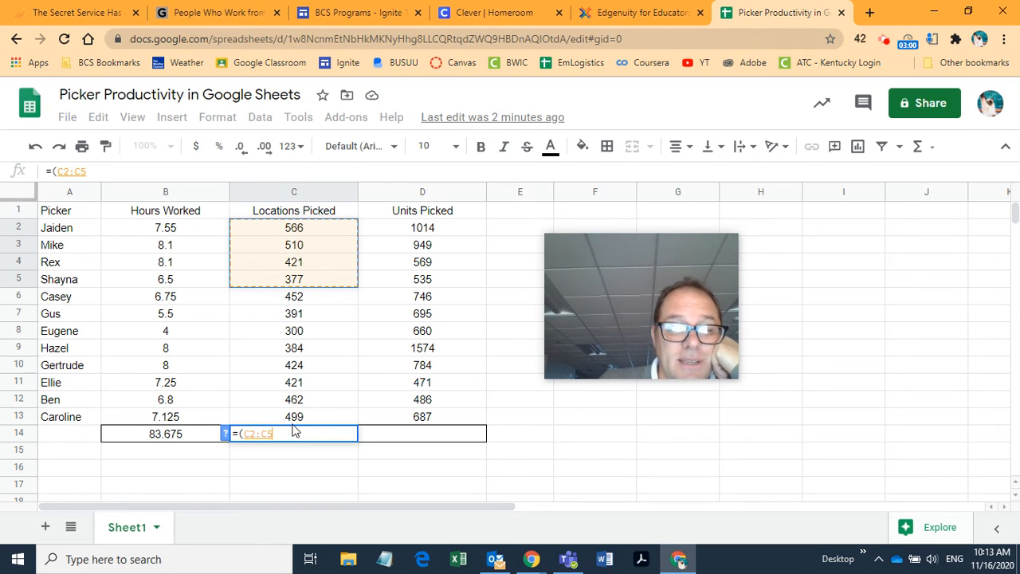
left_click(265, 230)
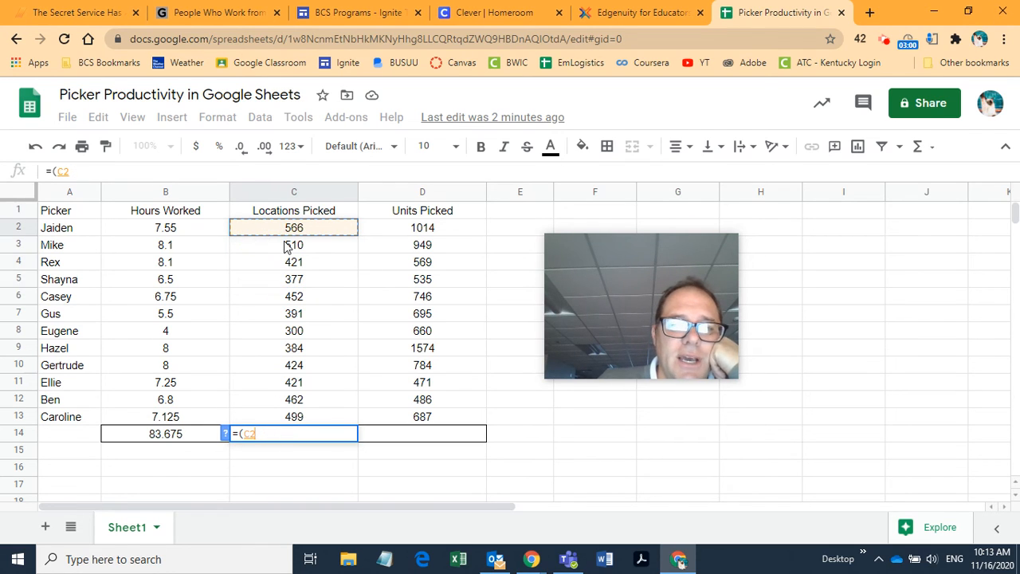
left_click_drag(274, 228, 275, 418)
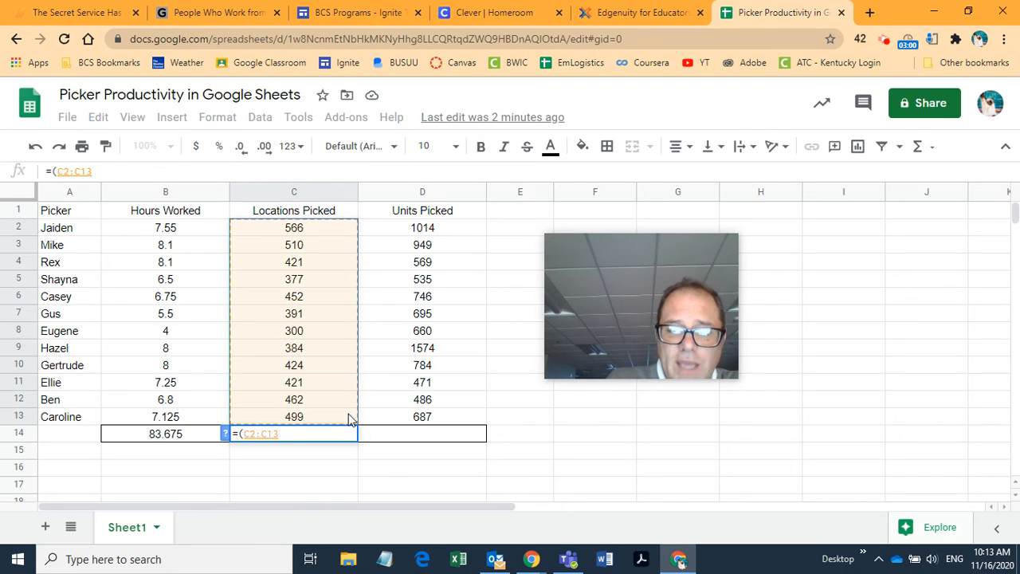
type(")")
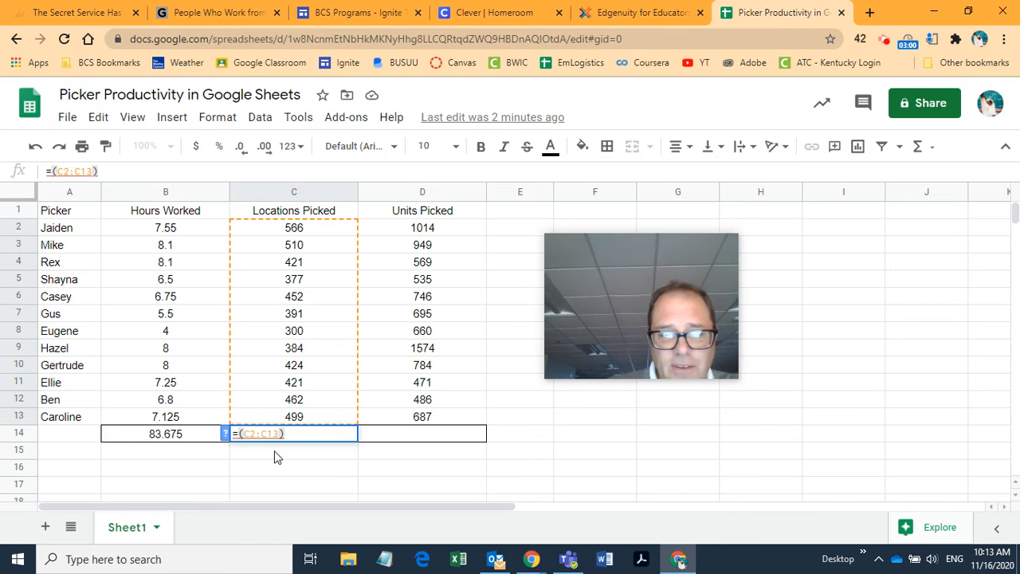
key("Return")
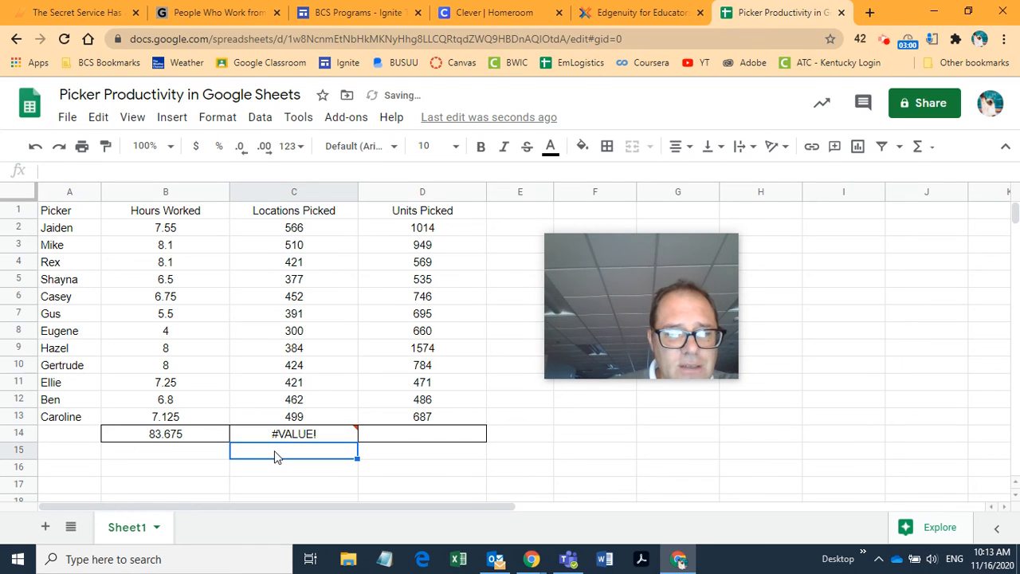
- Inspect the error in C14, remove the closing parenthesis from its formula and enter it again
left_click(304, 435)
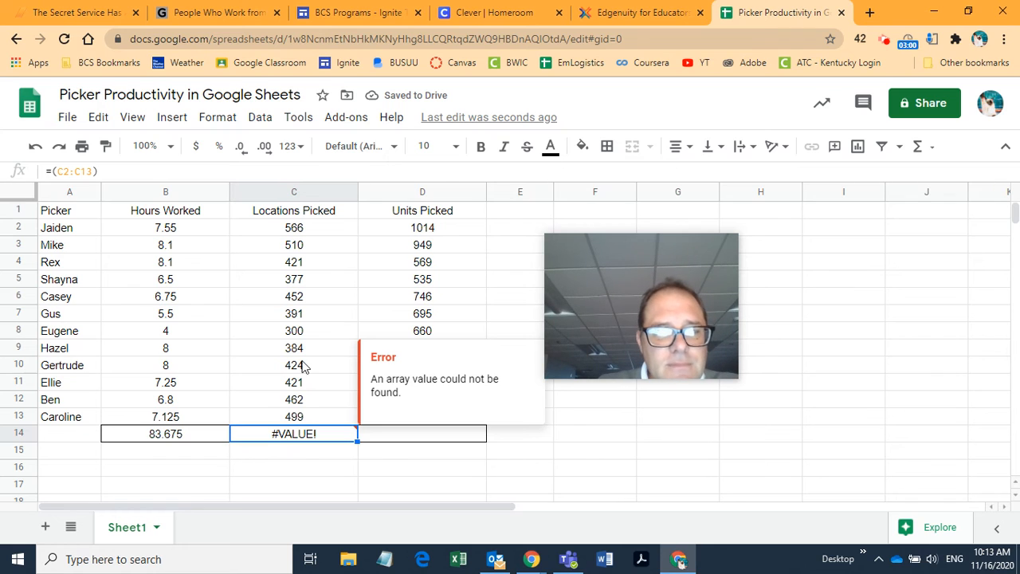
left_click(285, 435)
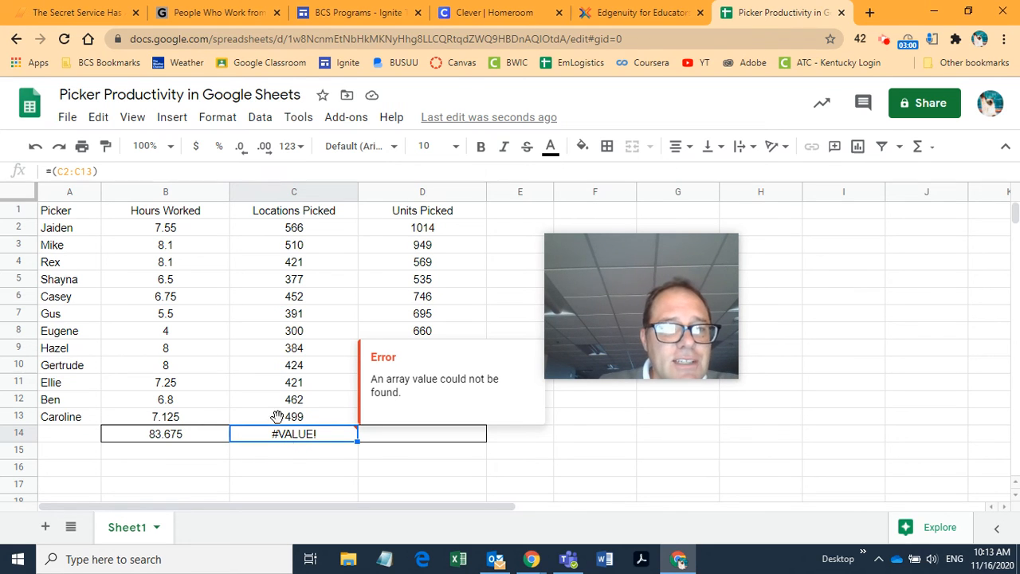
left_click(110, 171)
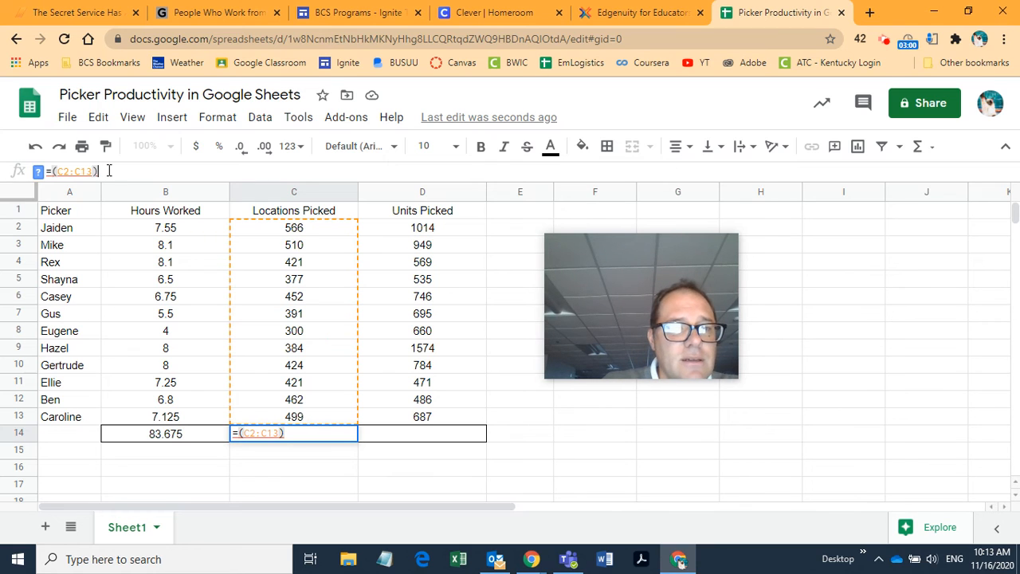
left_click(109, 171)
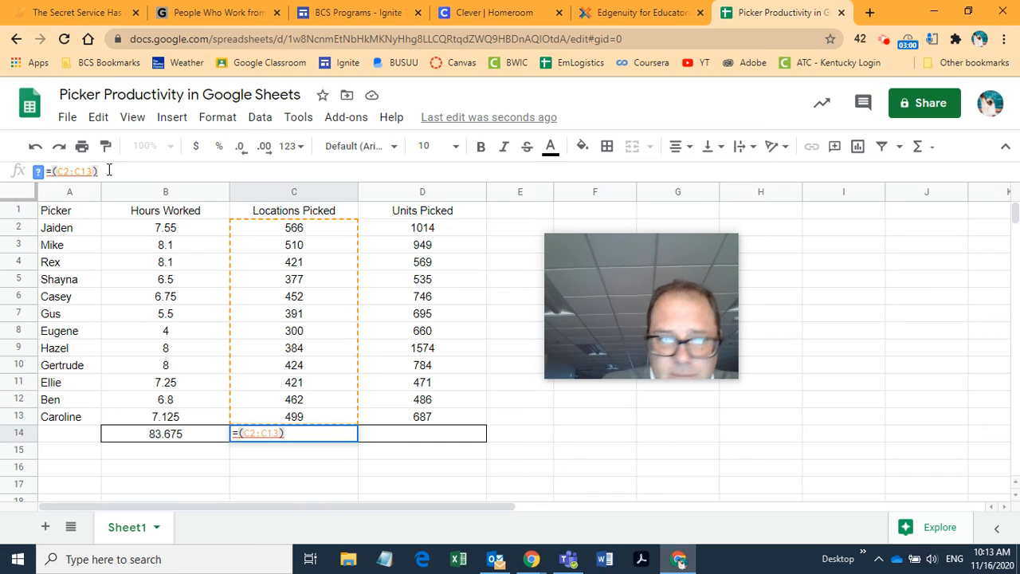
key("BackSpace")
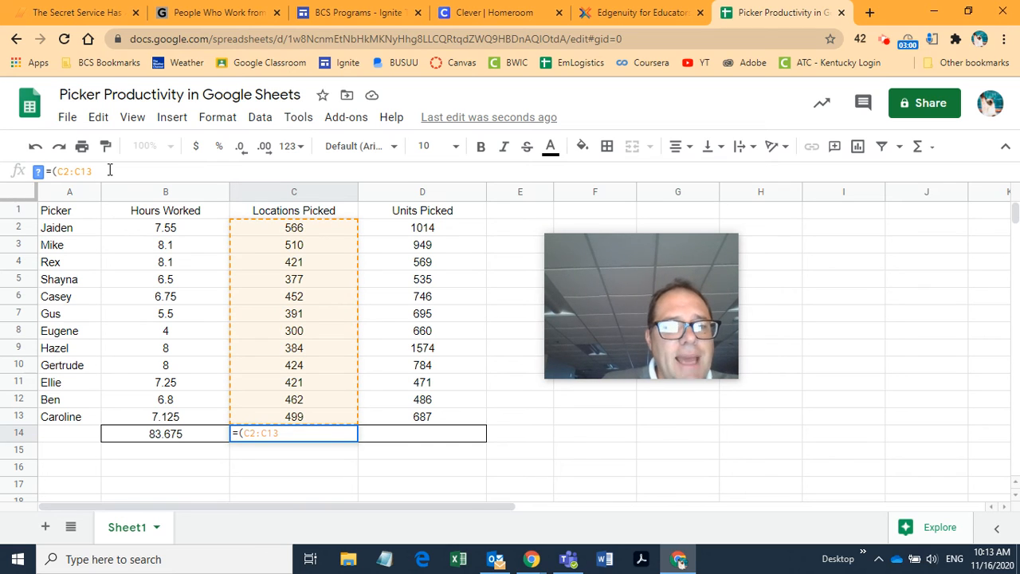
key("Return")
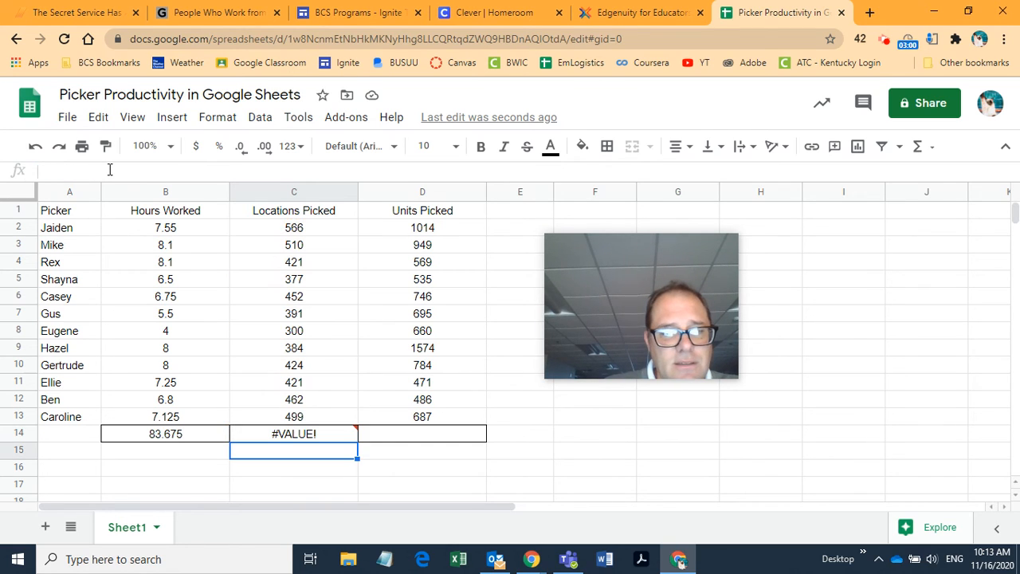
- Inspect the error and formula in C14 and compare them with the SUM formula in B14
left_click(307, 438)
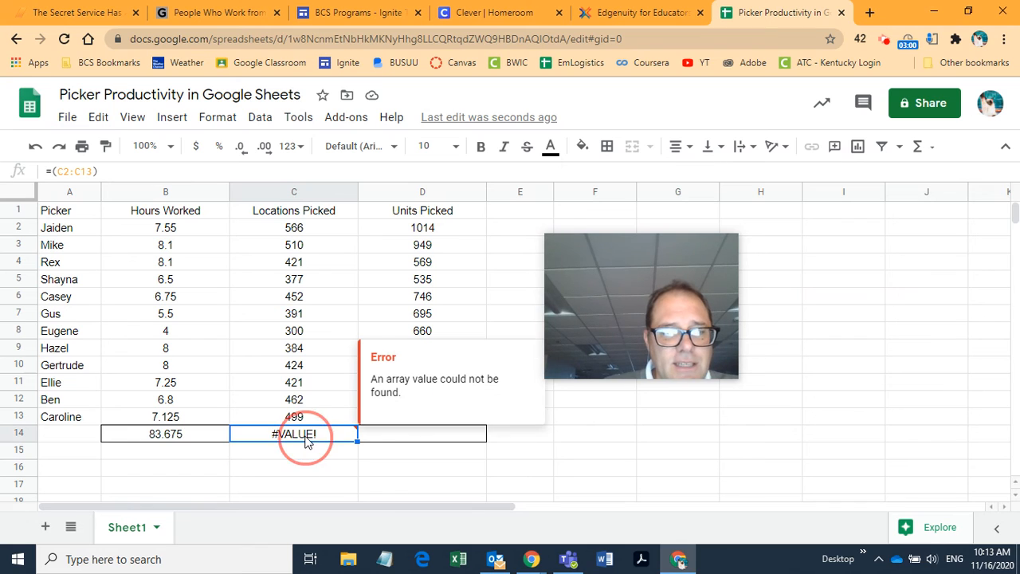
left_click(114, 175)
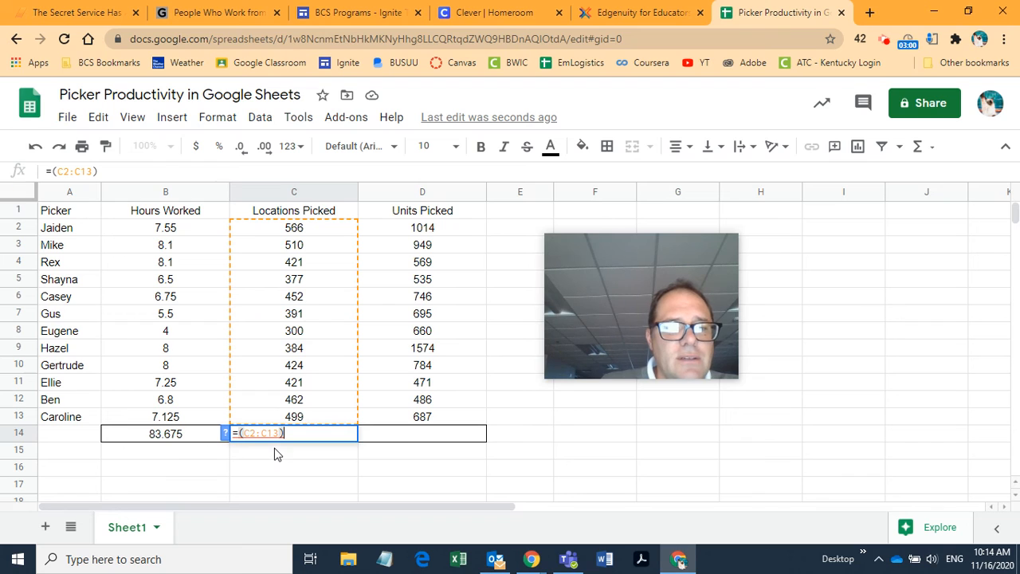
mouse_move(256, 441)
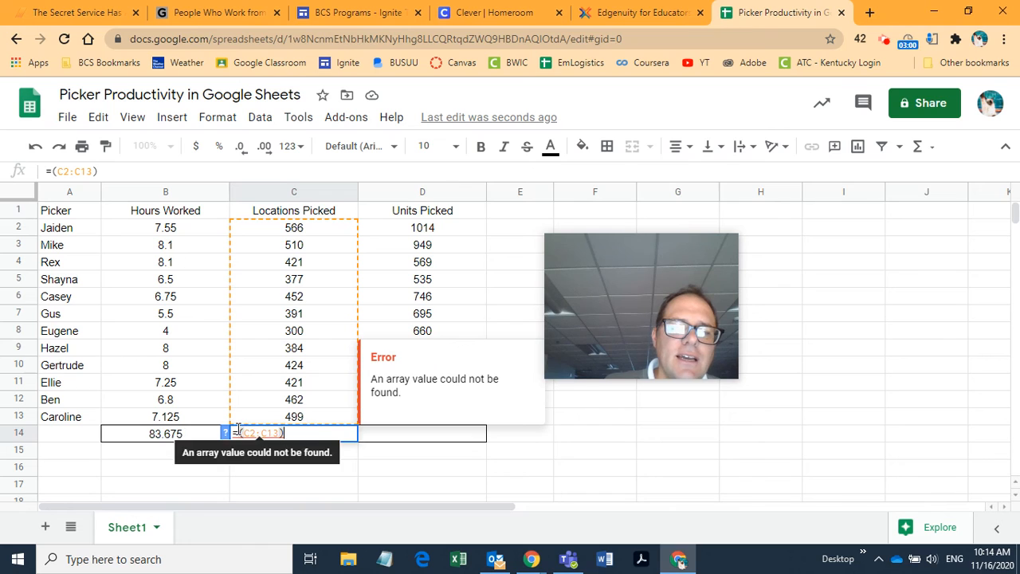
left_click(165, 440)
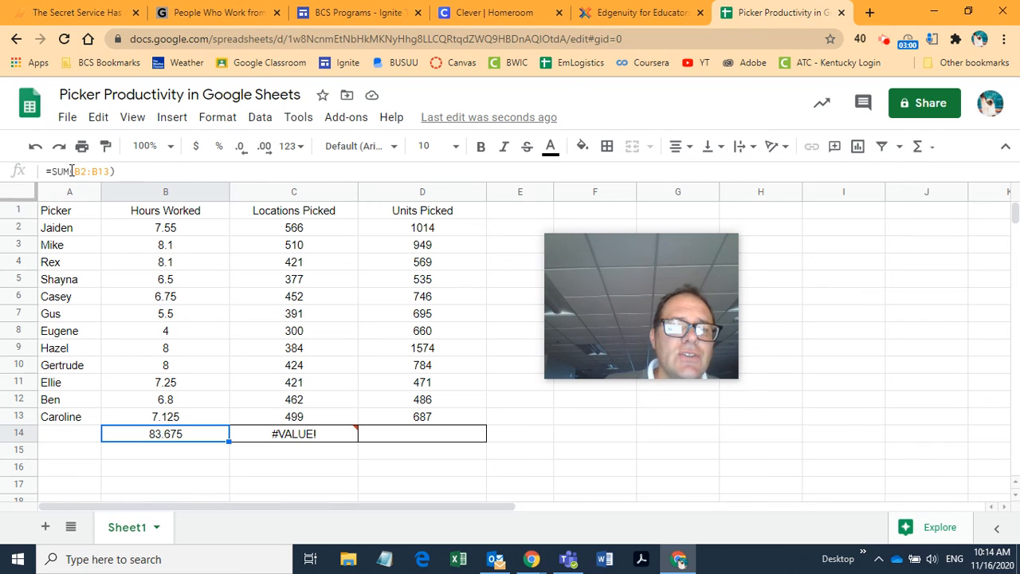
- Correct the formula in C14 to =SUM(C2:C13) and enter it
left_click(264, 440)
left_click(52, 171)
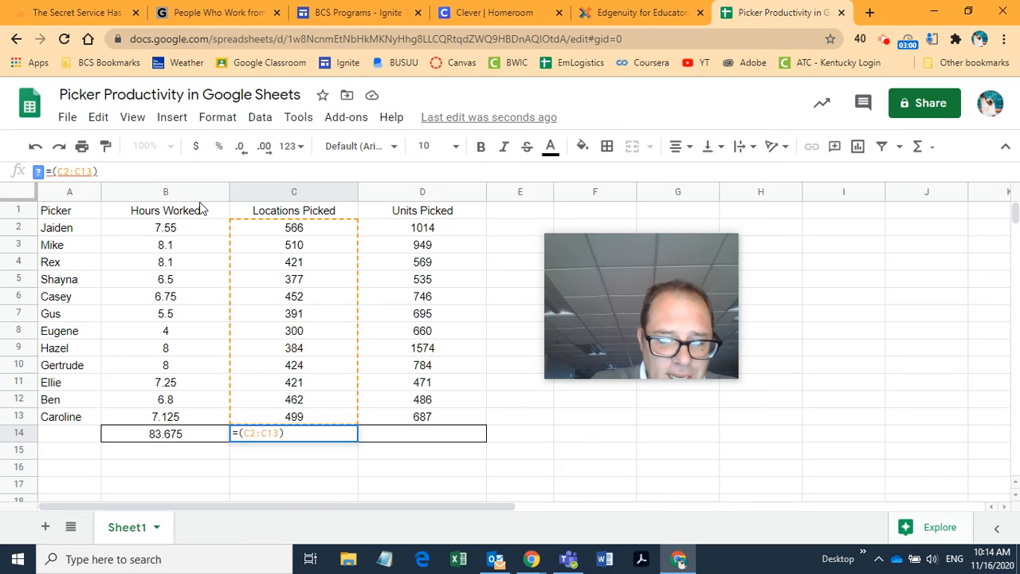
type("sum")
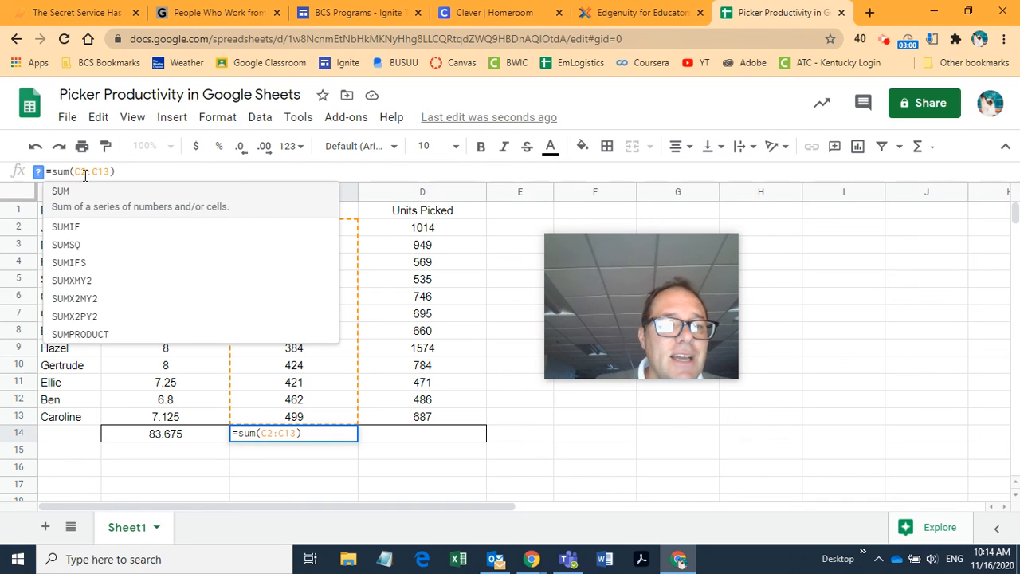
left_click(327, 248)
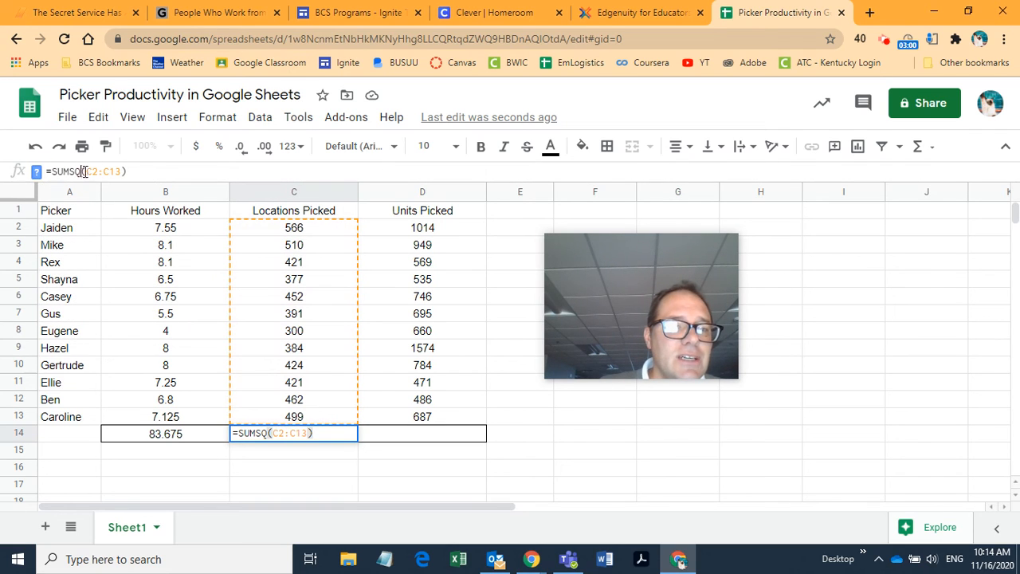
key("BackSpace")
key("BackSpace")
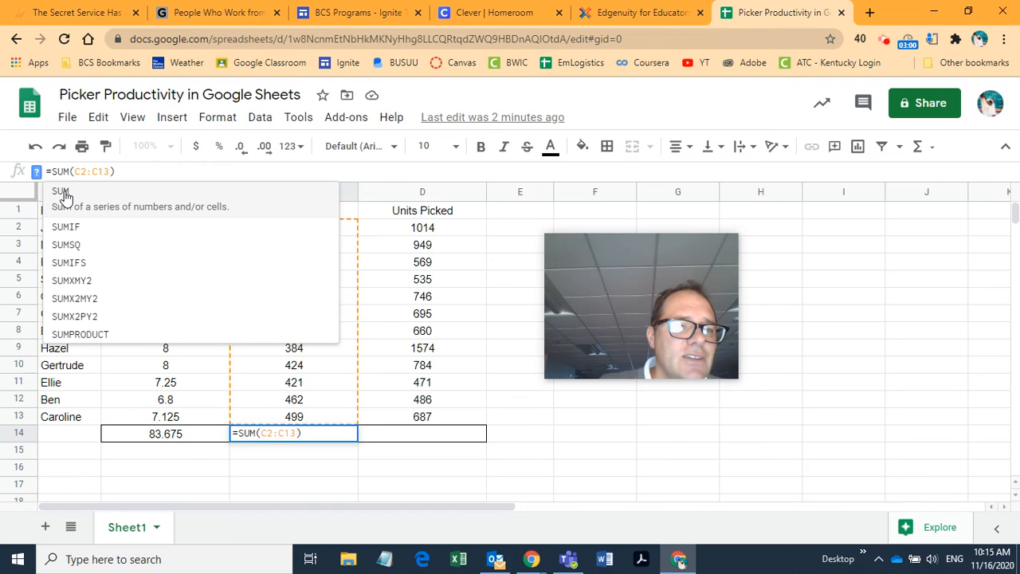
left_click(65, 197)
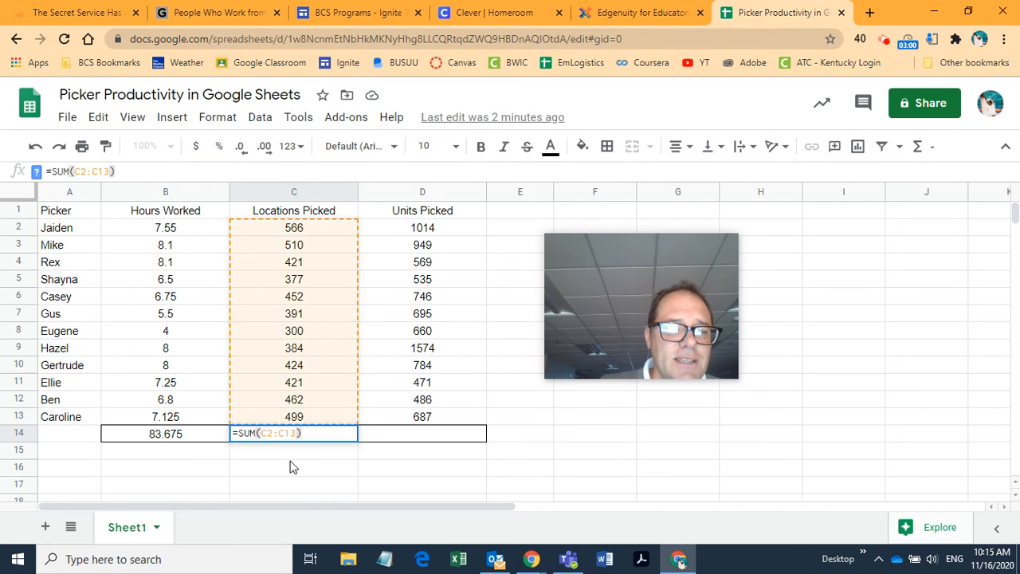
key("Return")
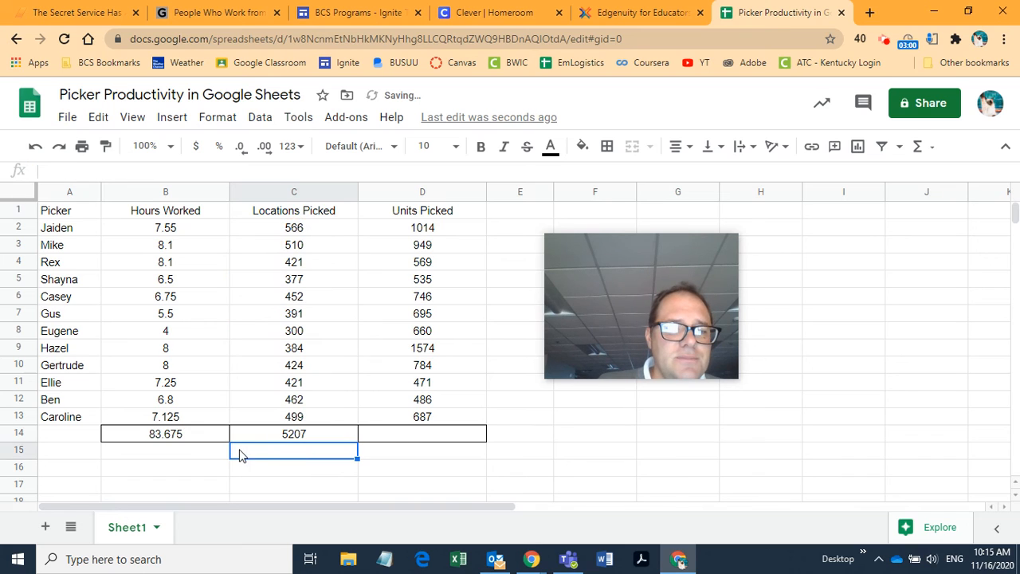
- Check the locations total in C14 against the selection sum of C2 through C13
left_click(279, 440)
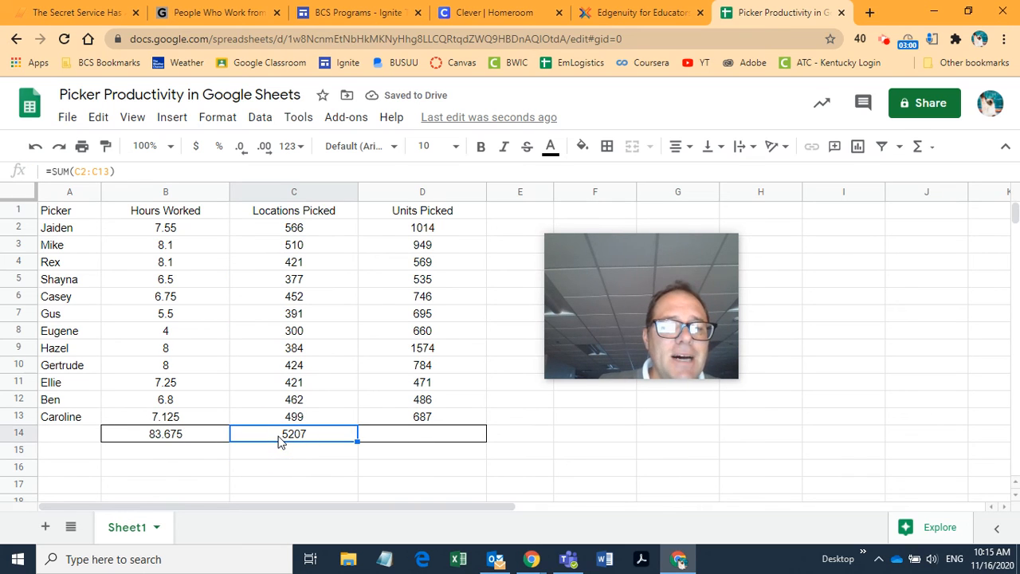
left_click_drag(290, 232, 303, 421)
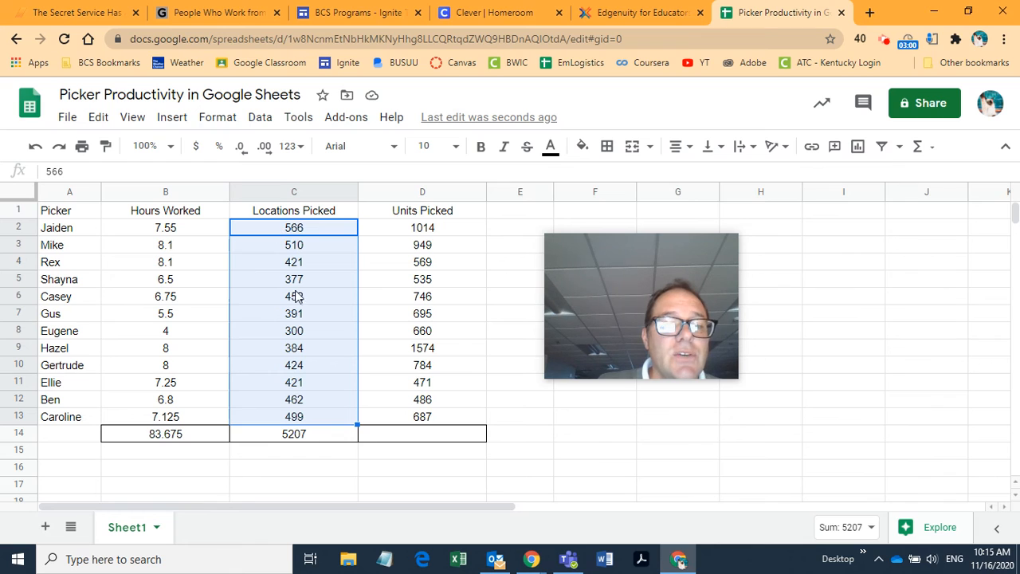
left_click(307, 451)
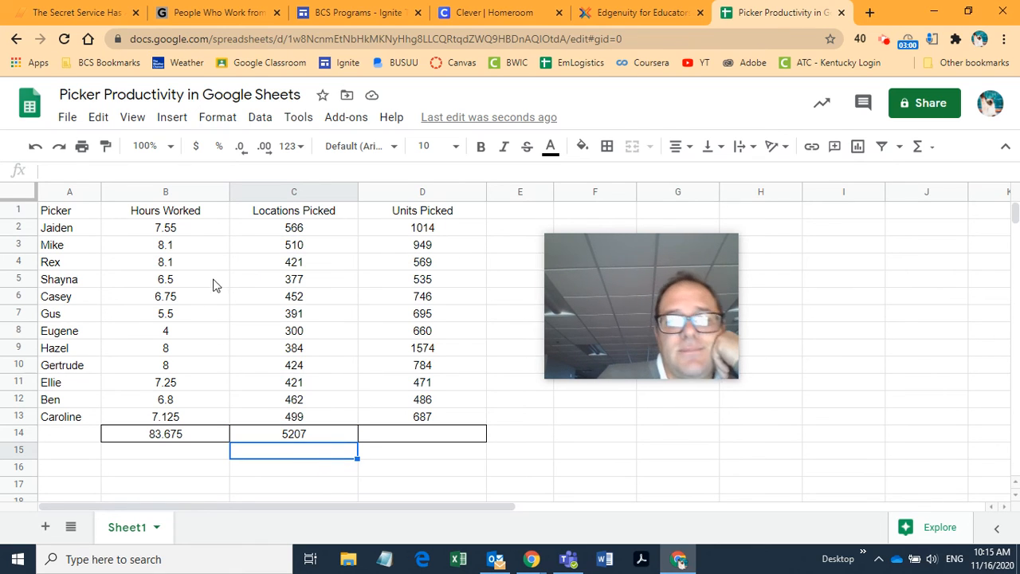
left_click(330, 437)
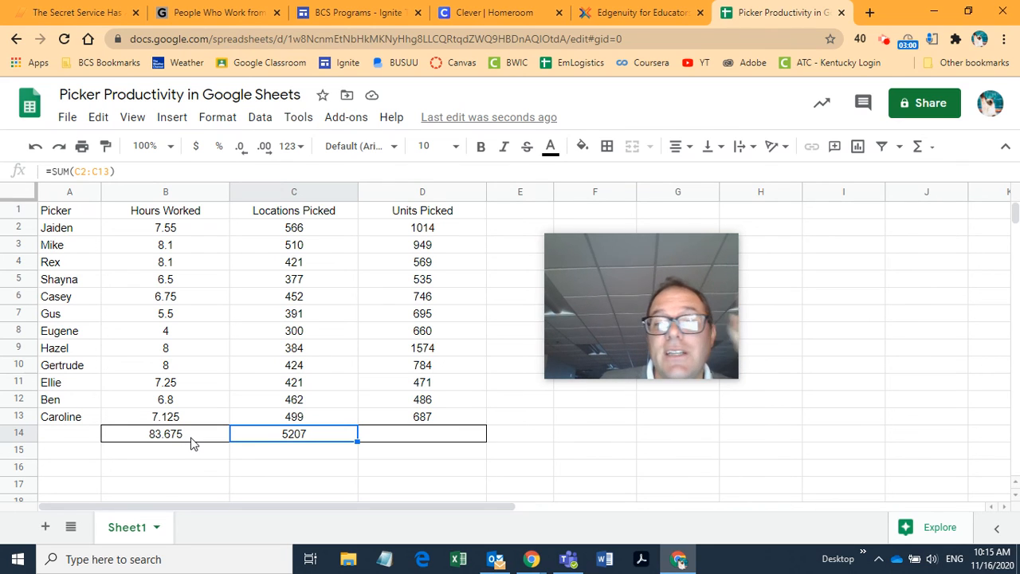
- View the list of available functions for C14 and close it without choosing one
left_click(302, 438)
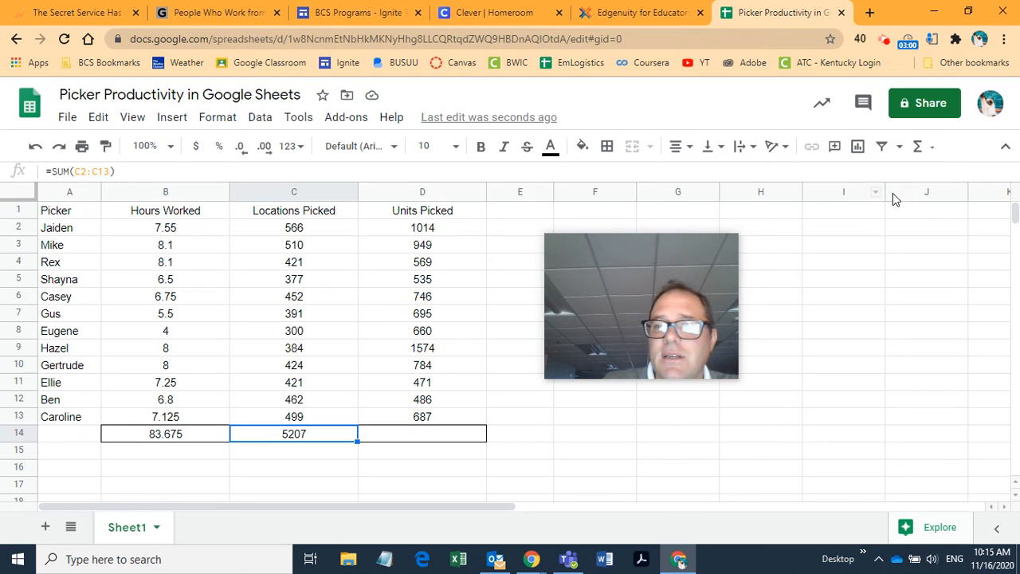
left_click(933, 151)
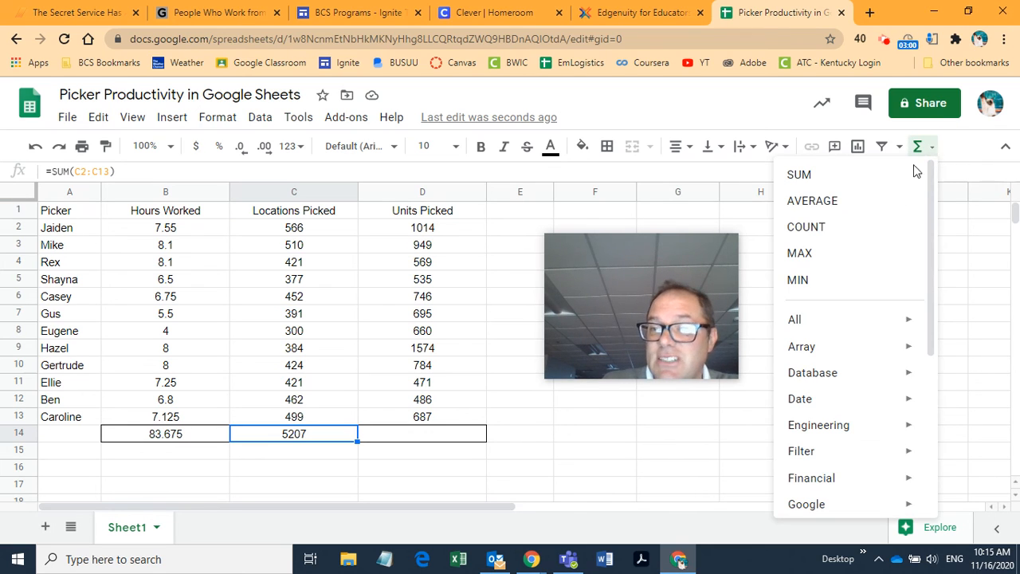
left_click(388, 455)
- Fill the SUM formula from C14 across into D14
left_click(308, 436)
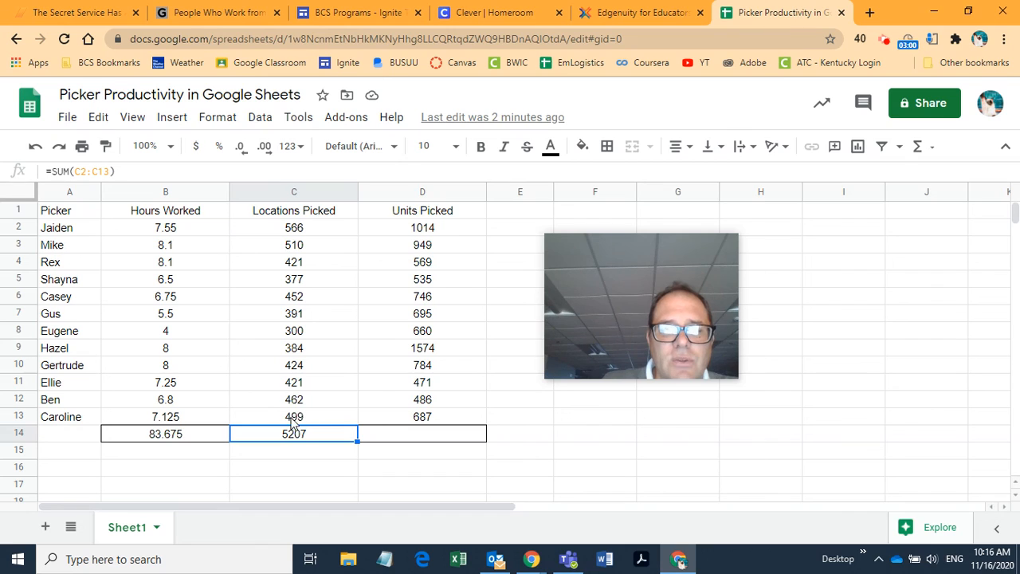
left_click(358, 442)
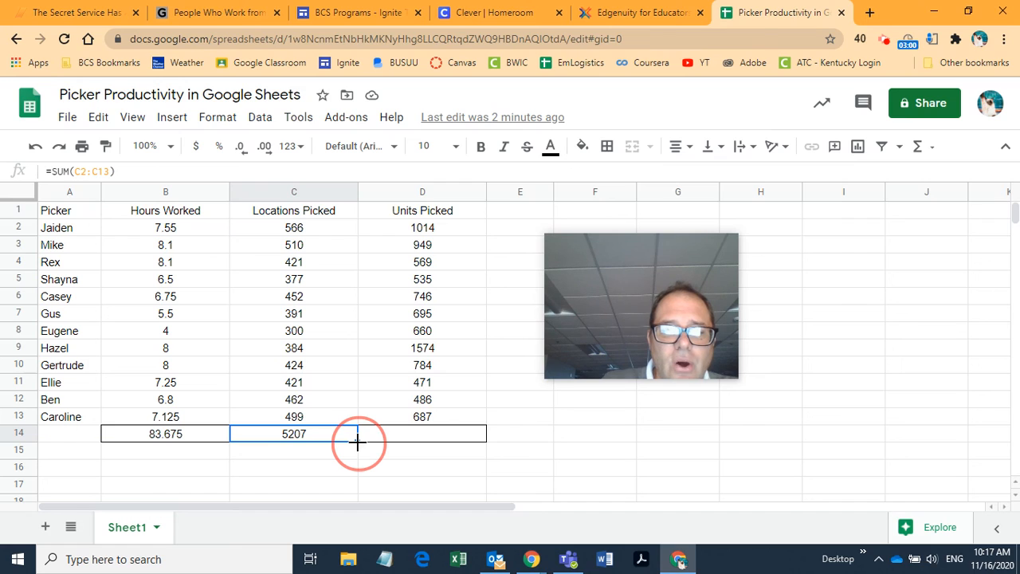
left_click_drag(358, 442, 385, 441)
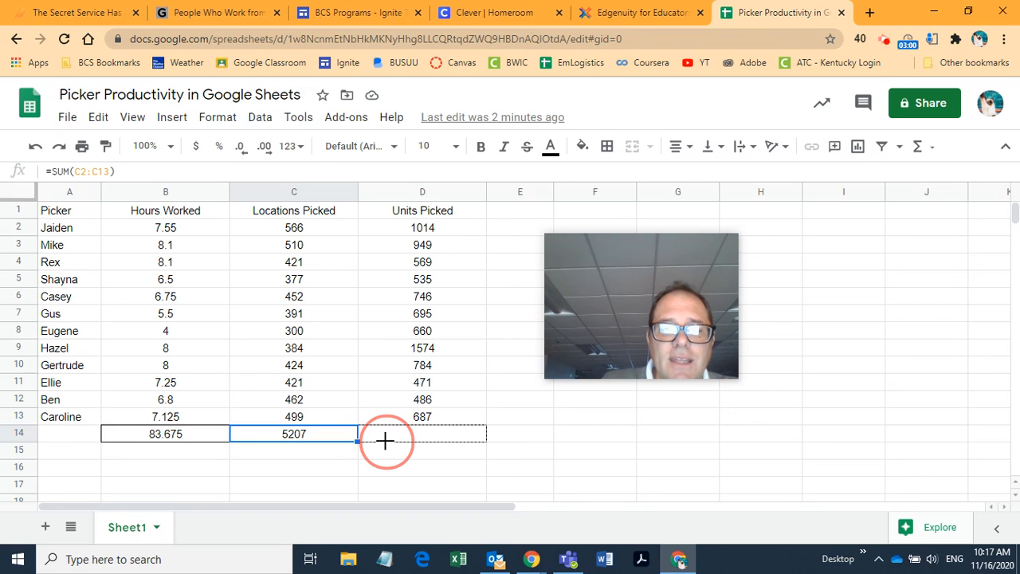
left_click_drag(384, 441, 386, 442)
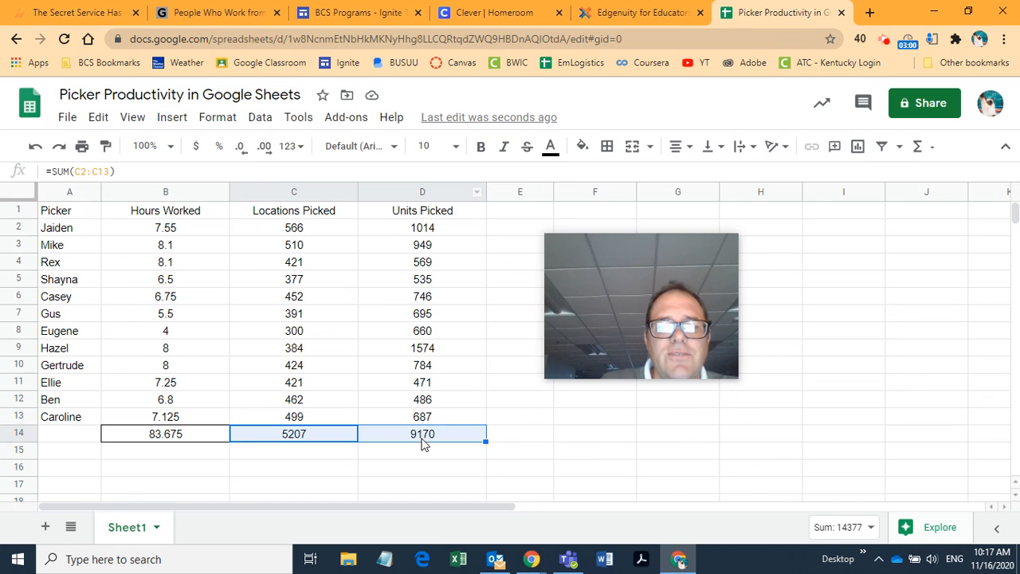
- Compare the formulas in D14 and C14, and undo the fill into D14
left_click(426, 441)
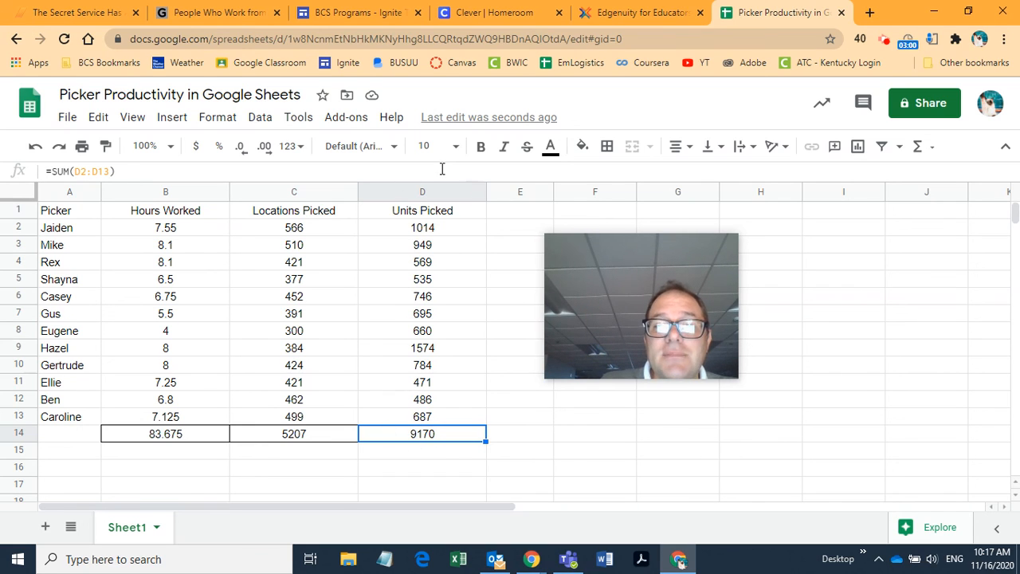
left_click(301, 439)
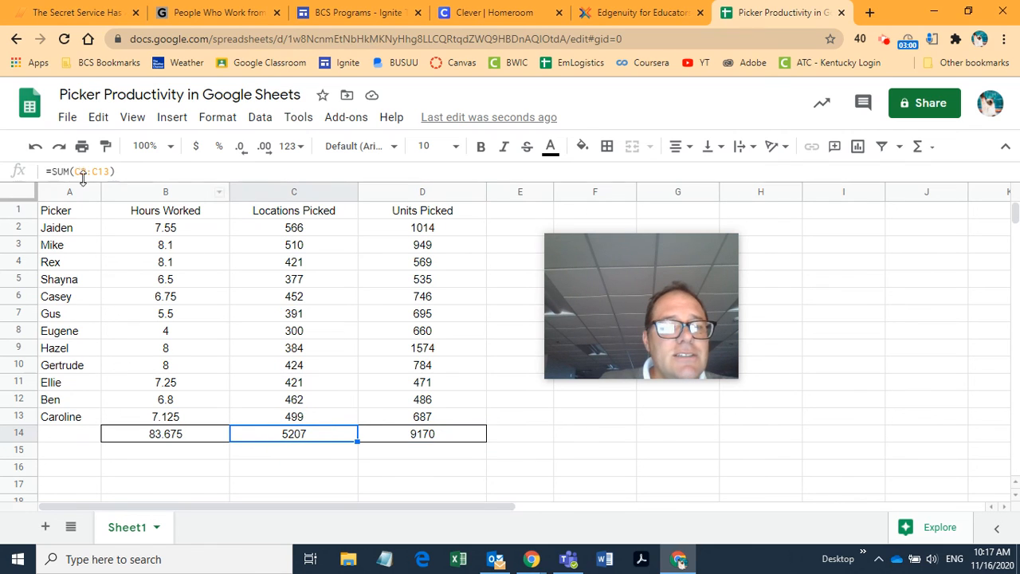
left_click(33, 151)
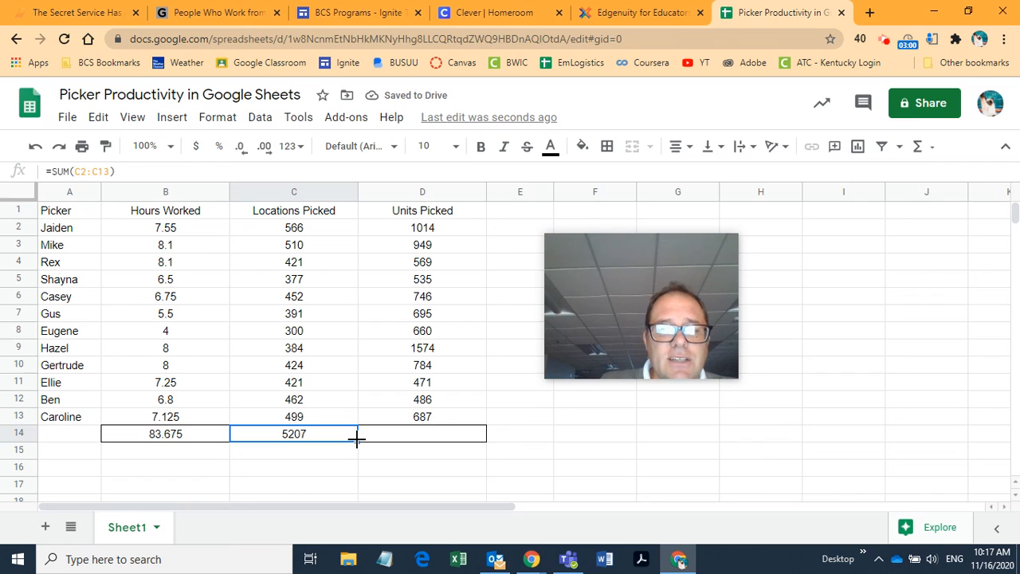
- Fill the total formula from C14 into D14 again and compare the ranges used in both cells
left_click(358, 440)
left_click_drag(357, 440, 383, 445)
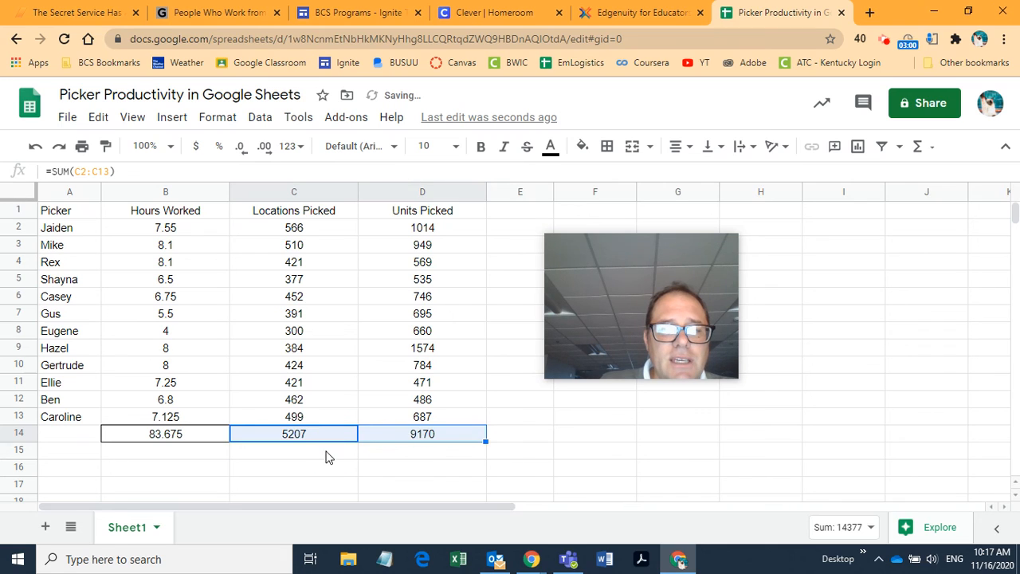
left_click(328, 457)
left_click(324, 438)
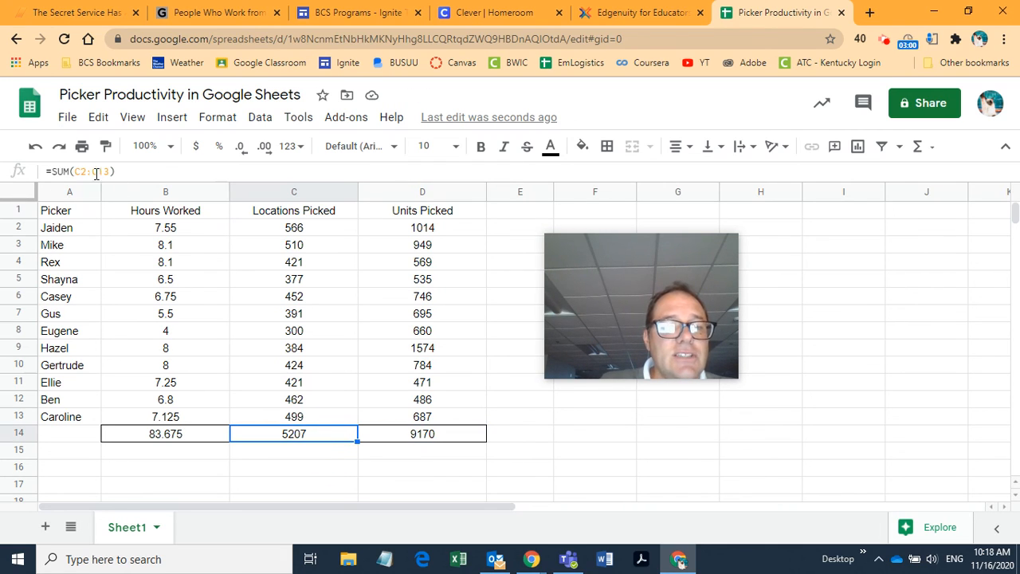
left_click(413, 436)
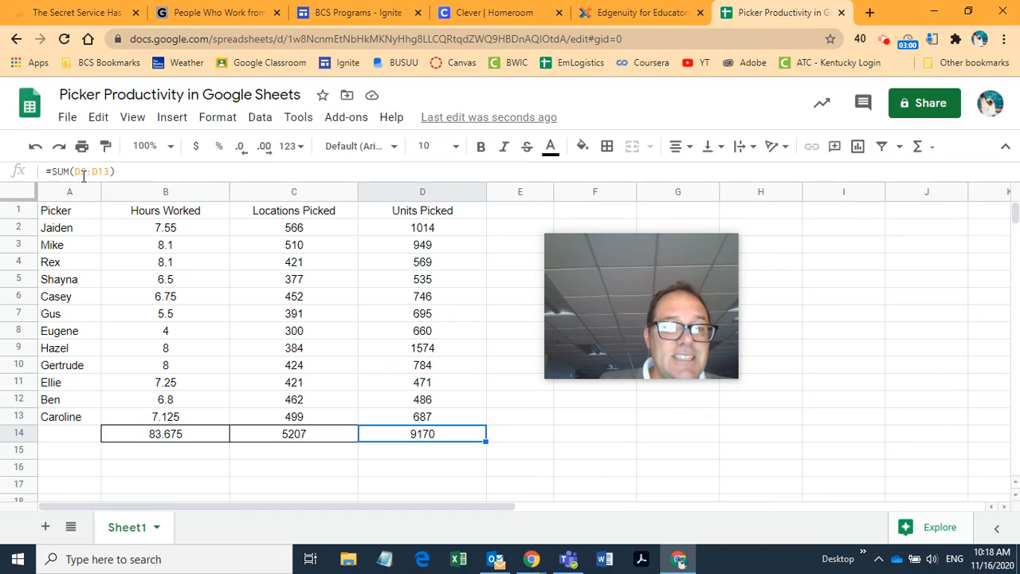
- Examine the first and last cells of the Units Picked data and the range highlighted by the formula in D14
left_click(424, 231)
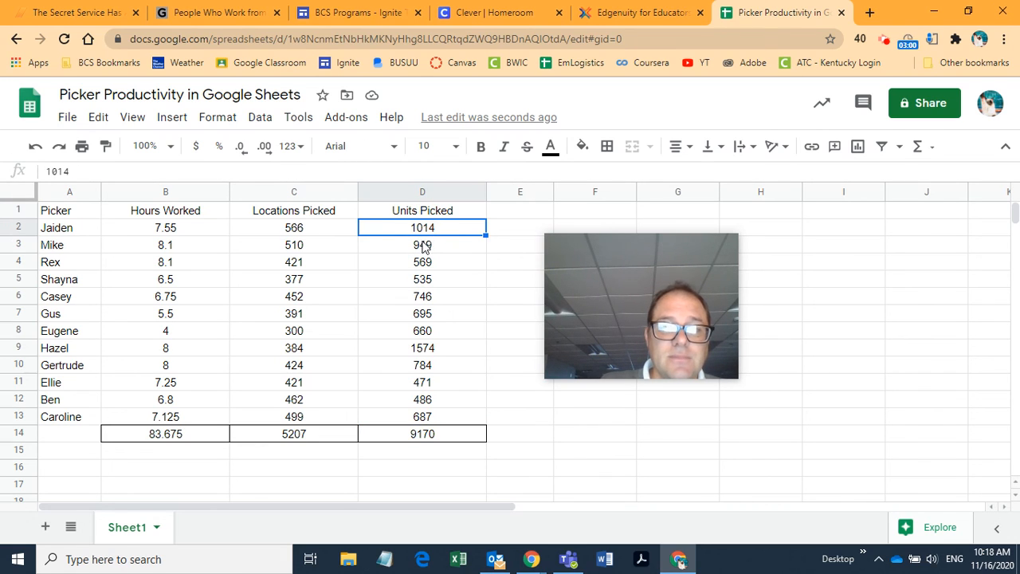
left_click(411, 420)
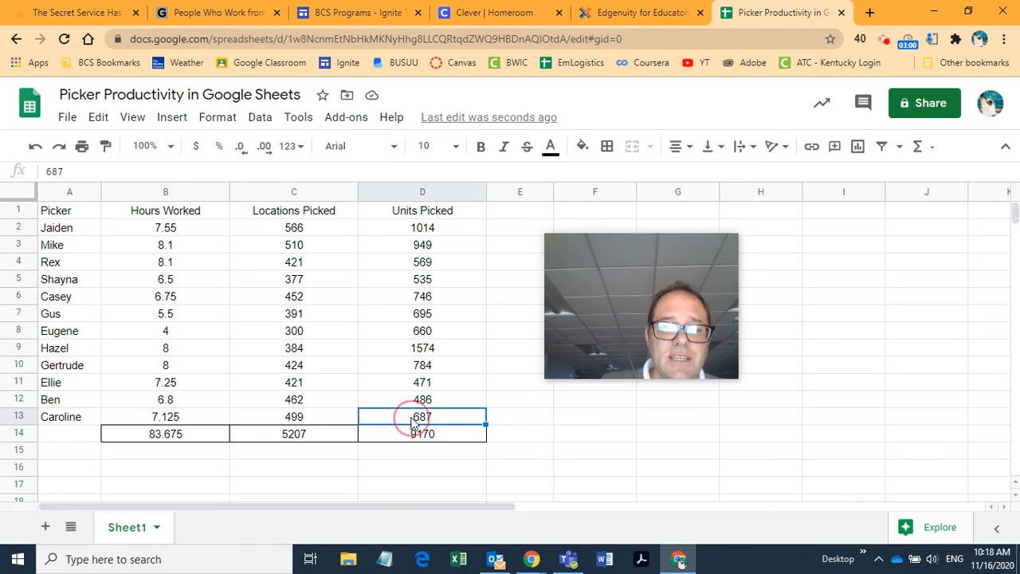
left_click(420, 455)
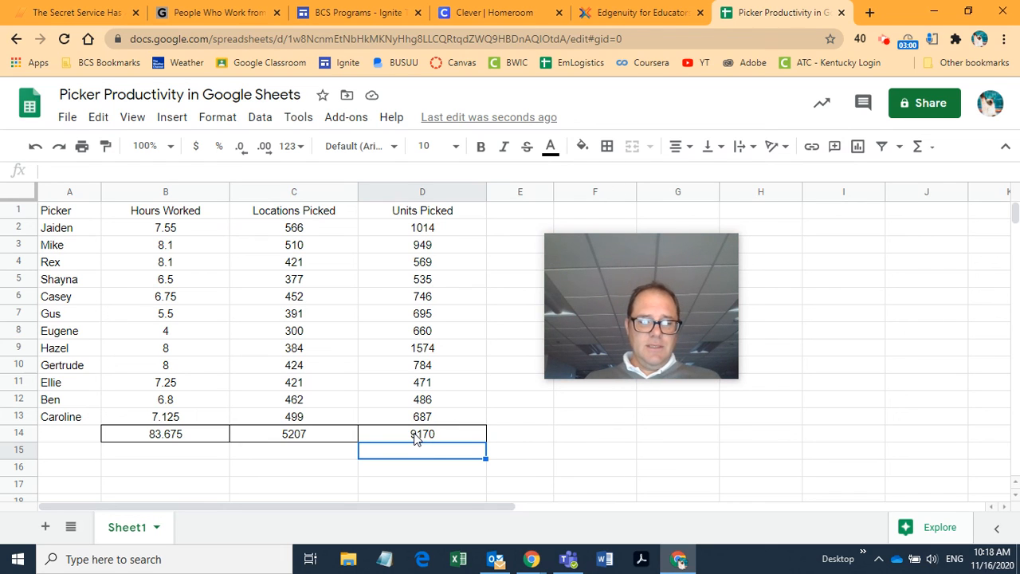
left_click(416, 432)
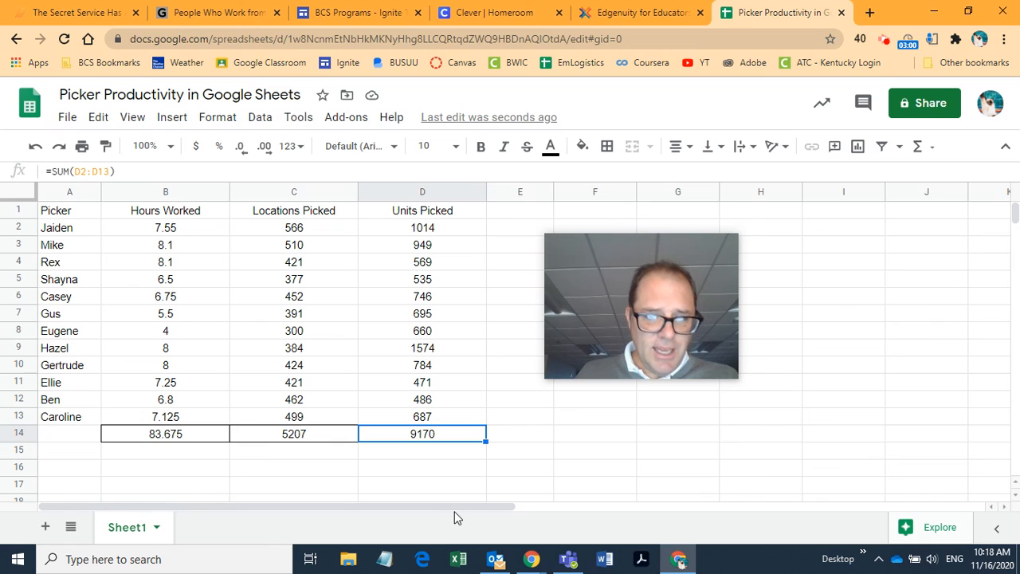
key("F2")
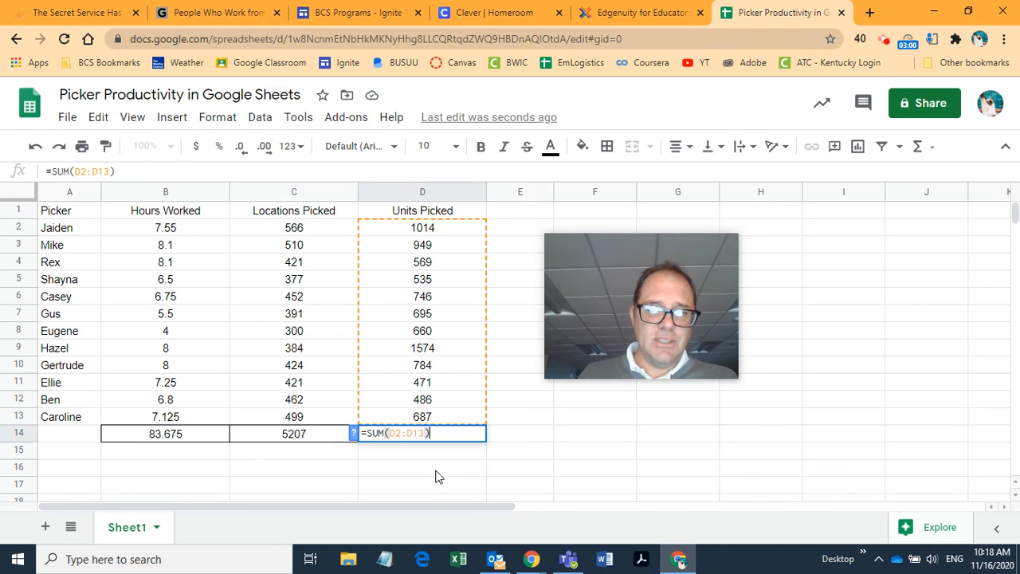
key("Return")
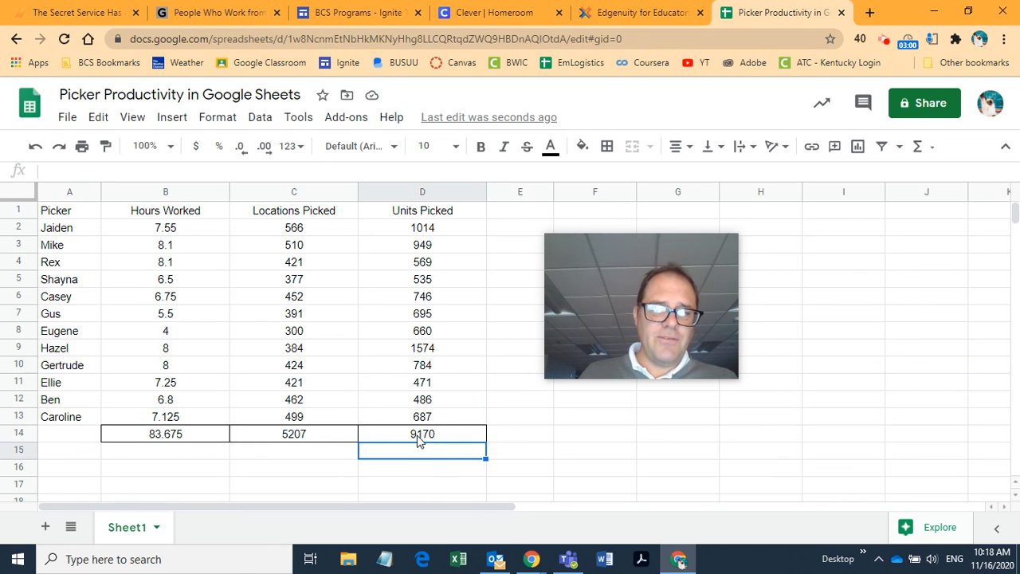
left_click(420, 437)
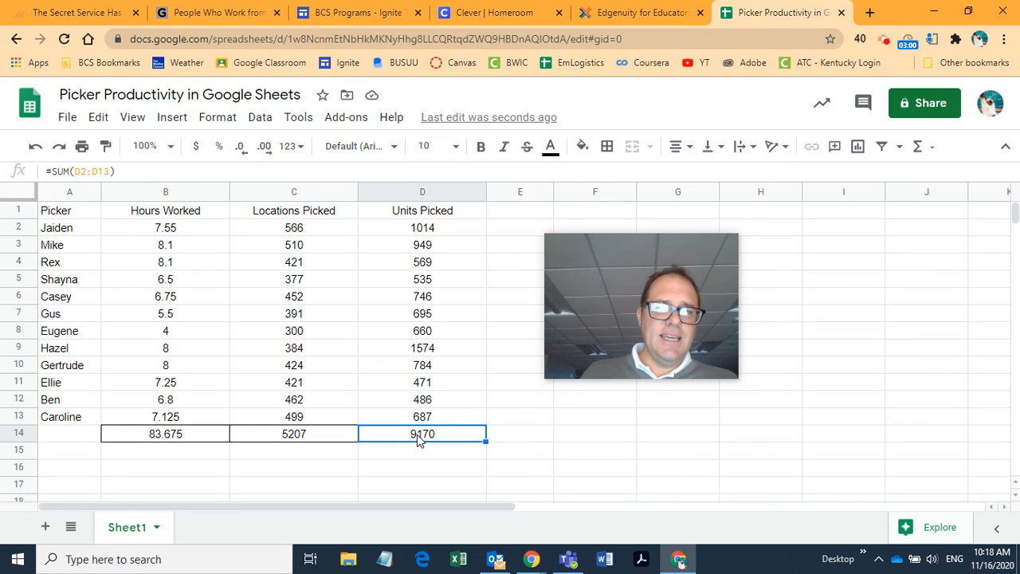
double_click(420, 438)
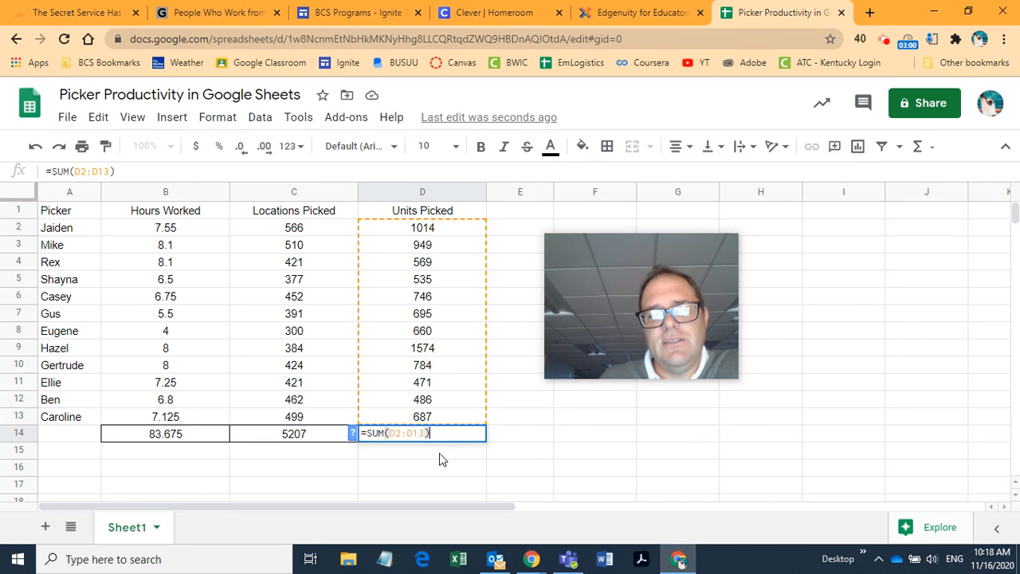
key("Return")
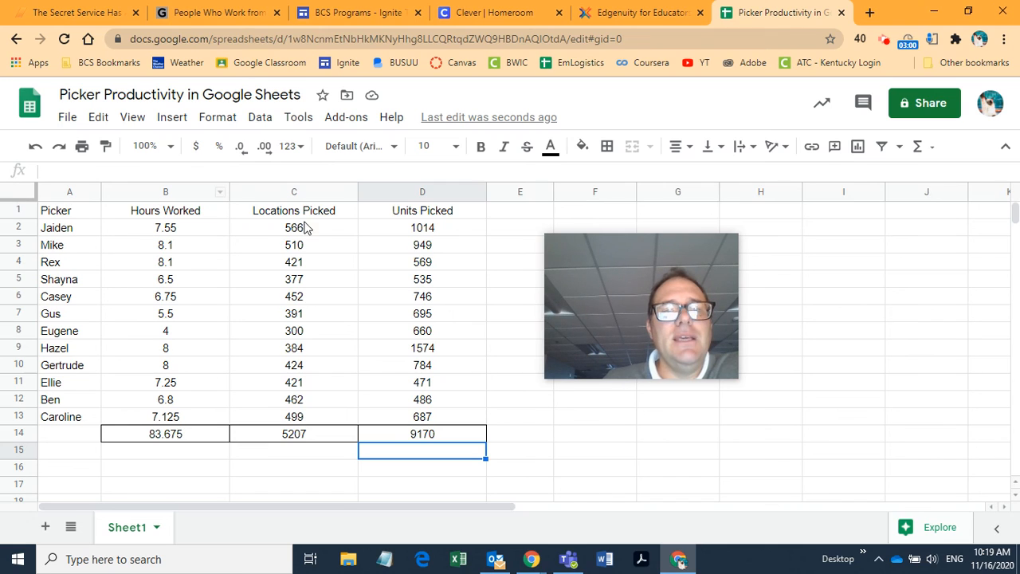
- Review the total formulas in B14, C14 and D14 one after another
left_click(200, 450)
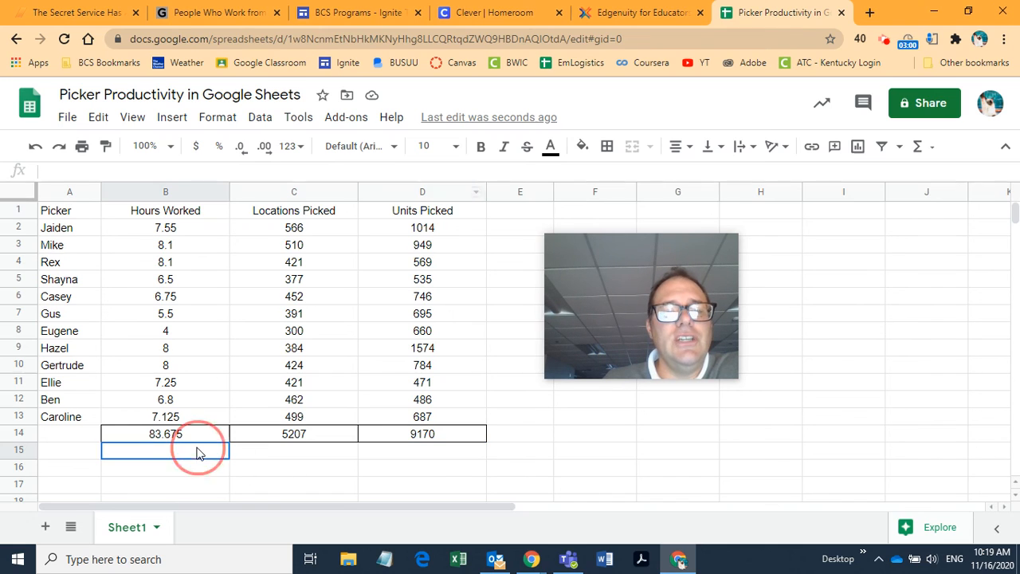
left_click(151, 434)
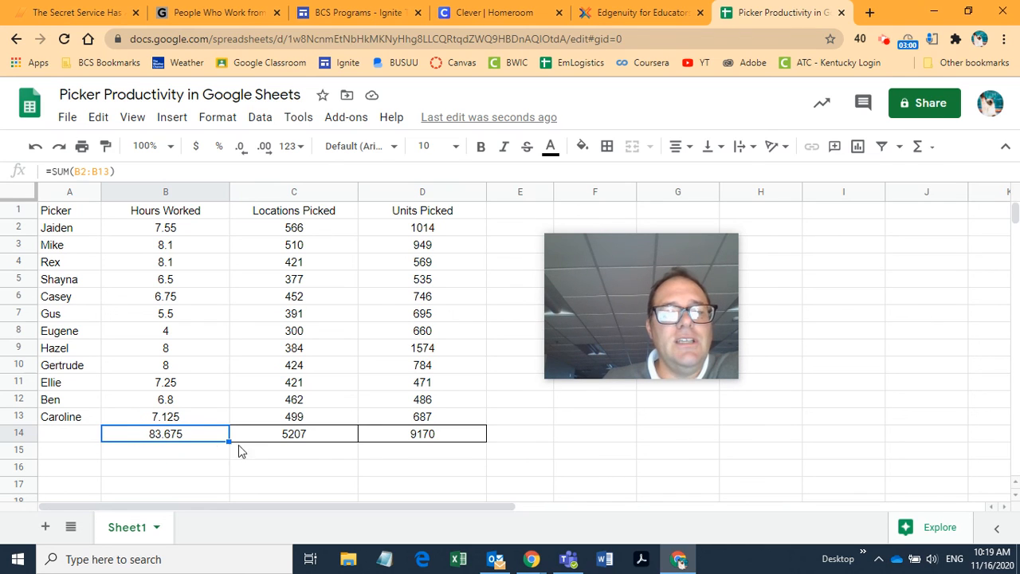
left_click(315, 440)
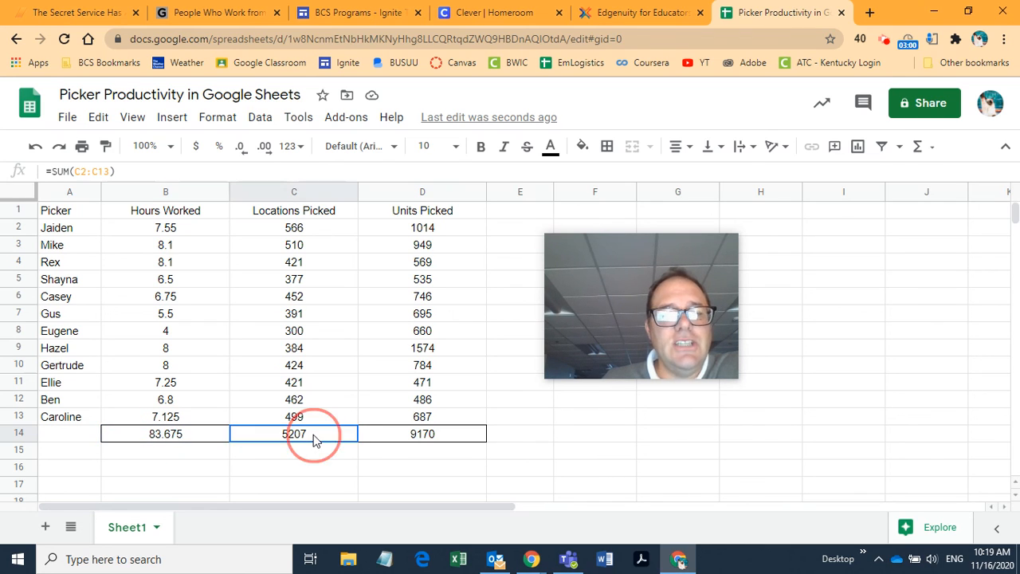
left_click(449, 440)
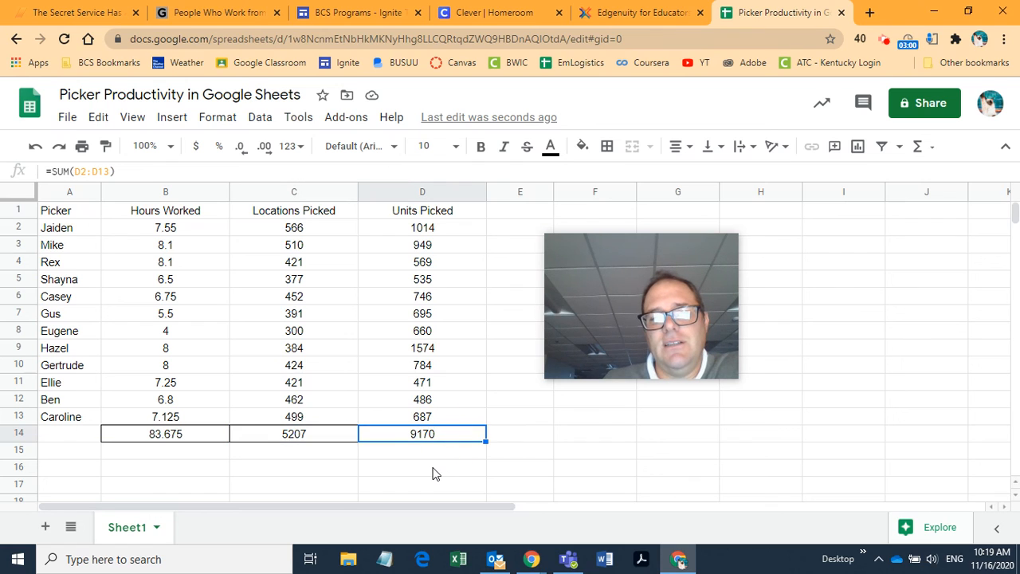